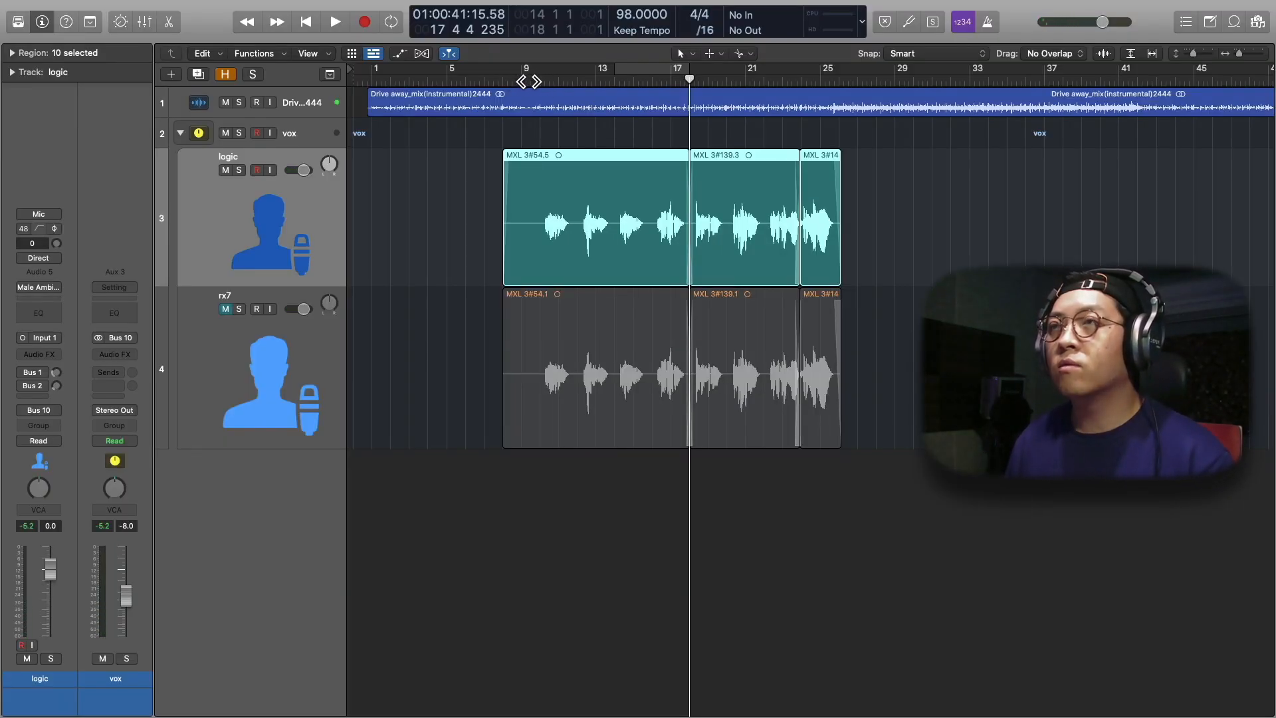
Place the playhead at bar 9 and mute the Drive away instrumental track so only the vocal is heard
left_click(527, 80)
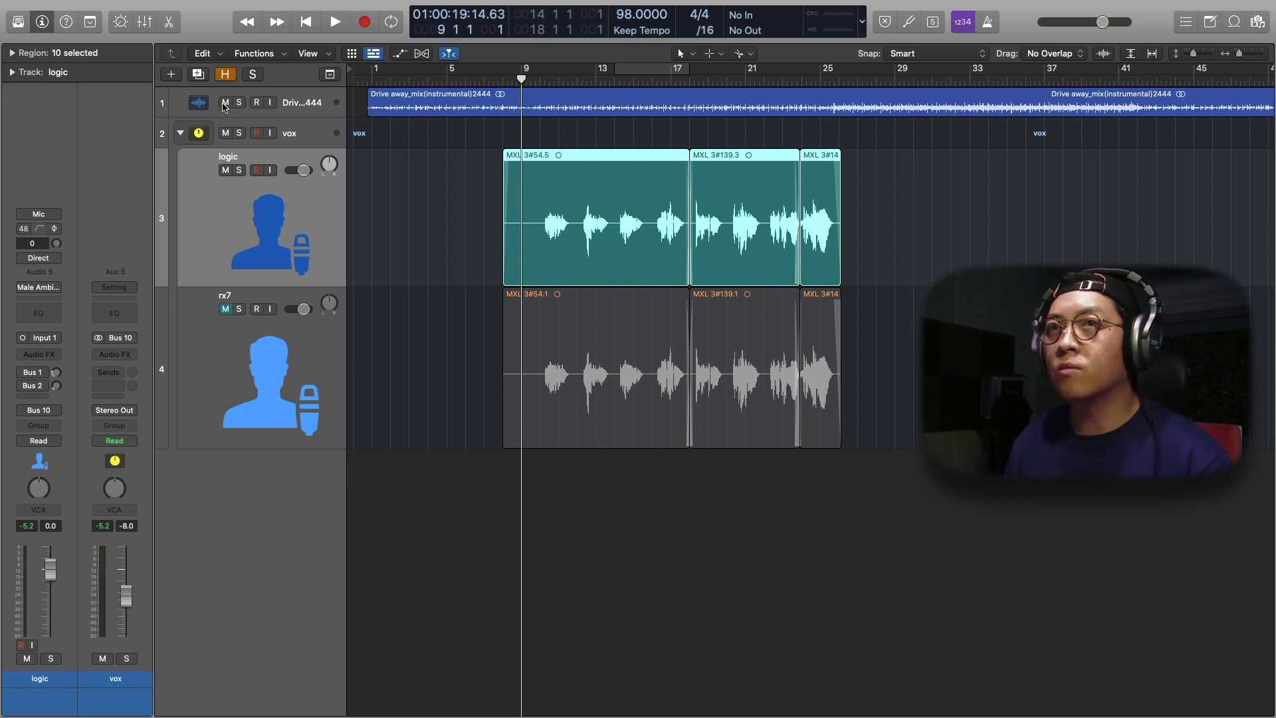
left_click(224, 103)
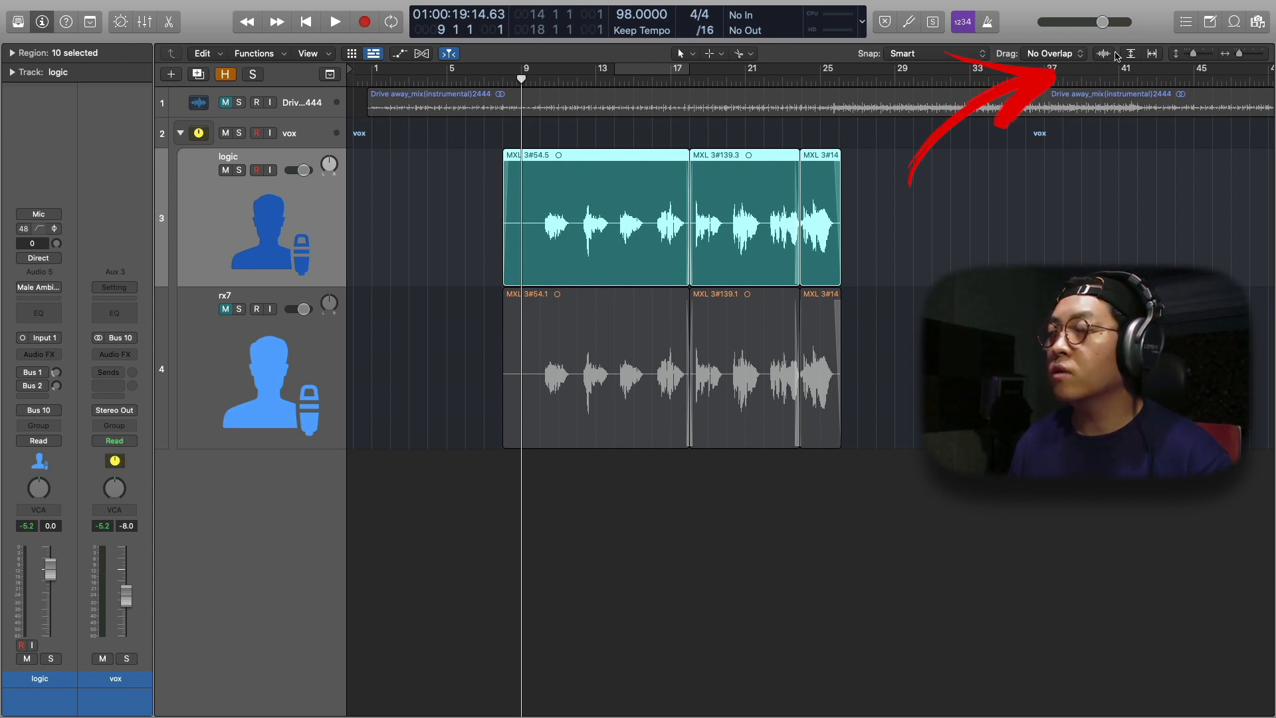
Turn on Waveform Zoom so the quiet noise between the vocal phrases is drawn larger
left_click(1103, 55)
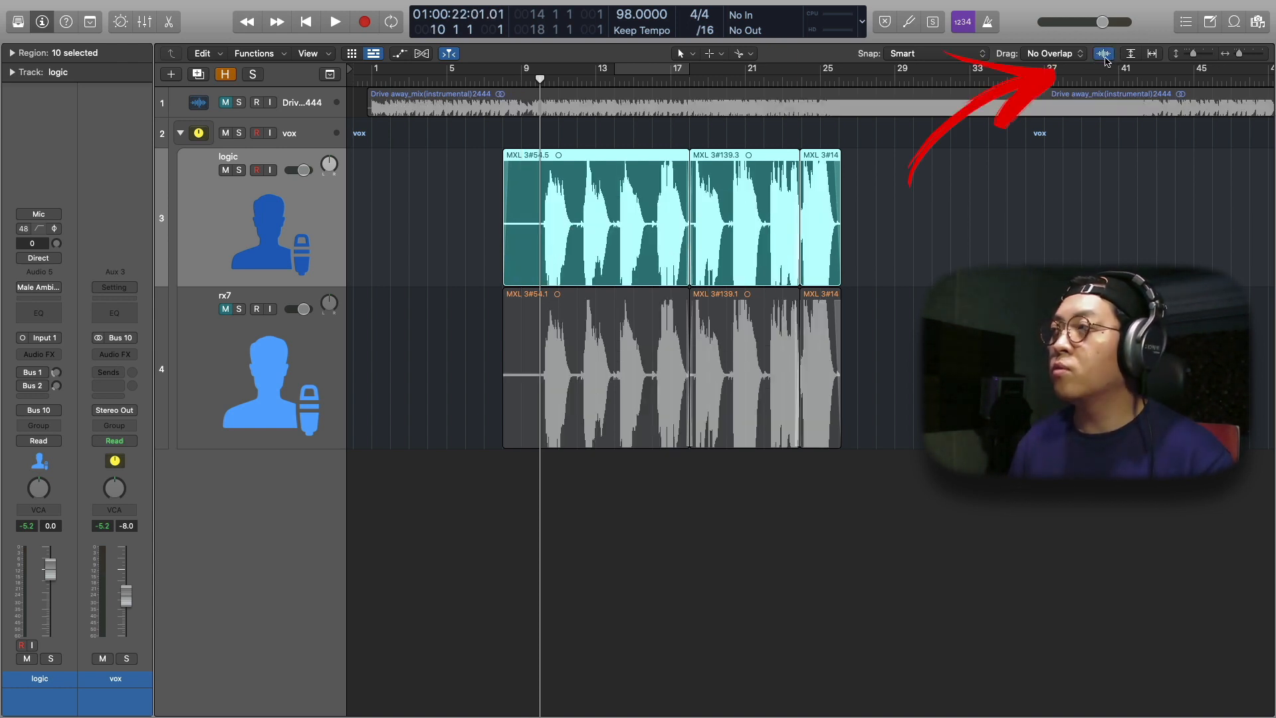
left_click(1103, 56)
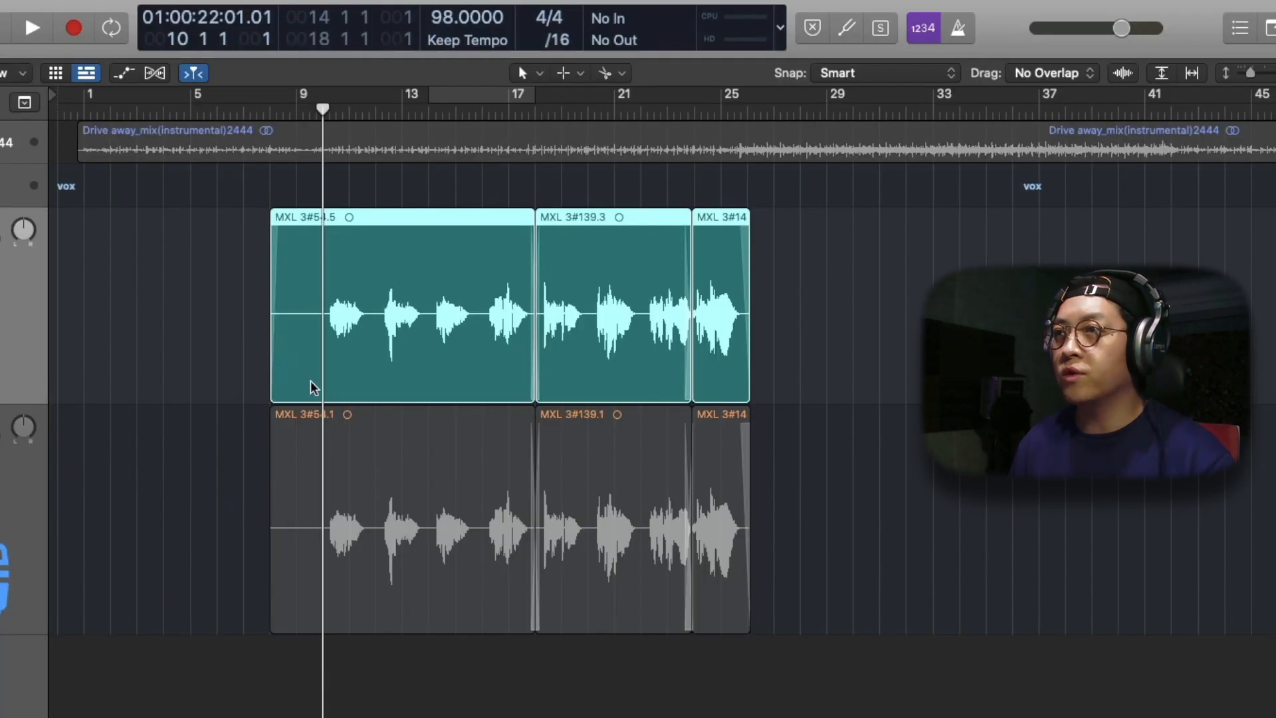
left_click(1123, 73)
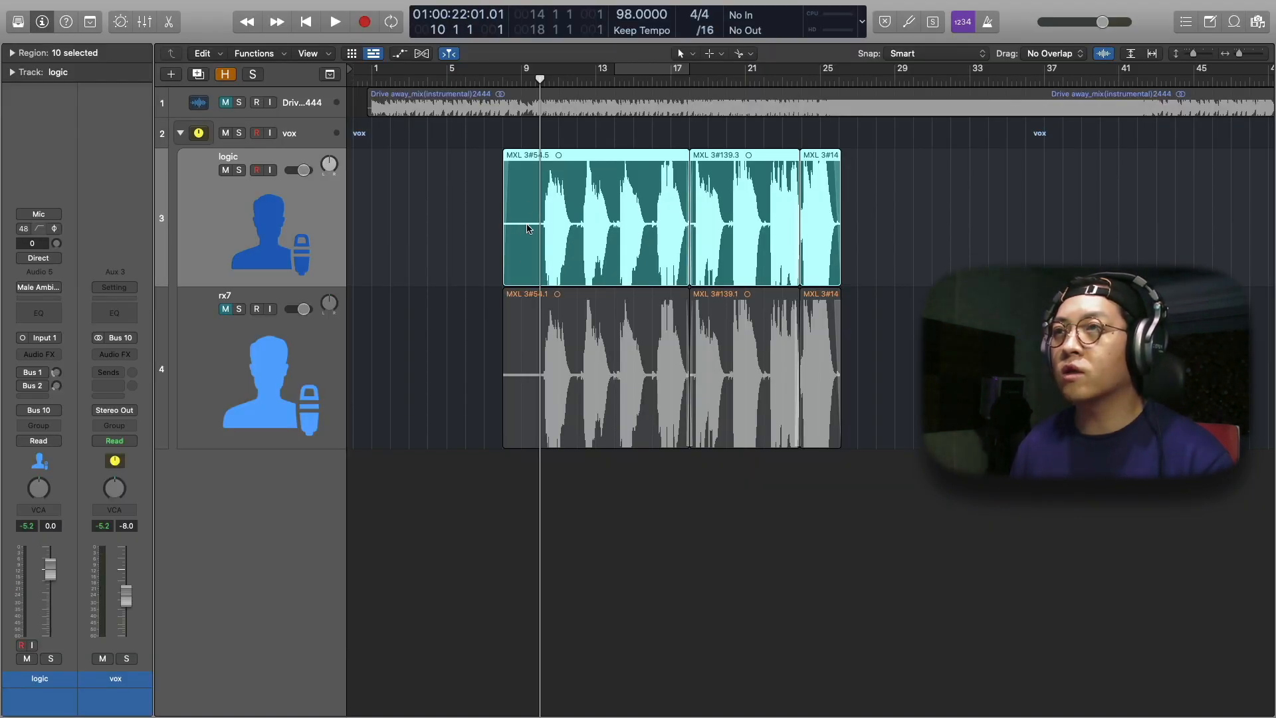
left_click(437, 225)
left_click(269, 226)
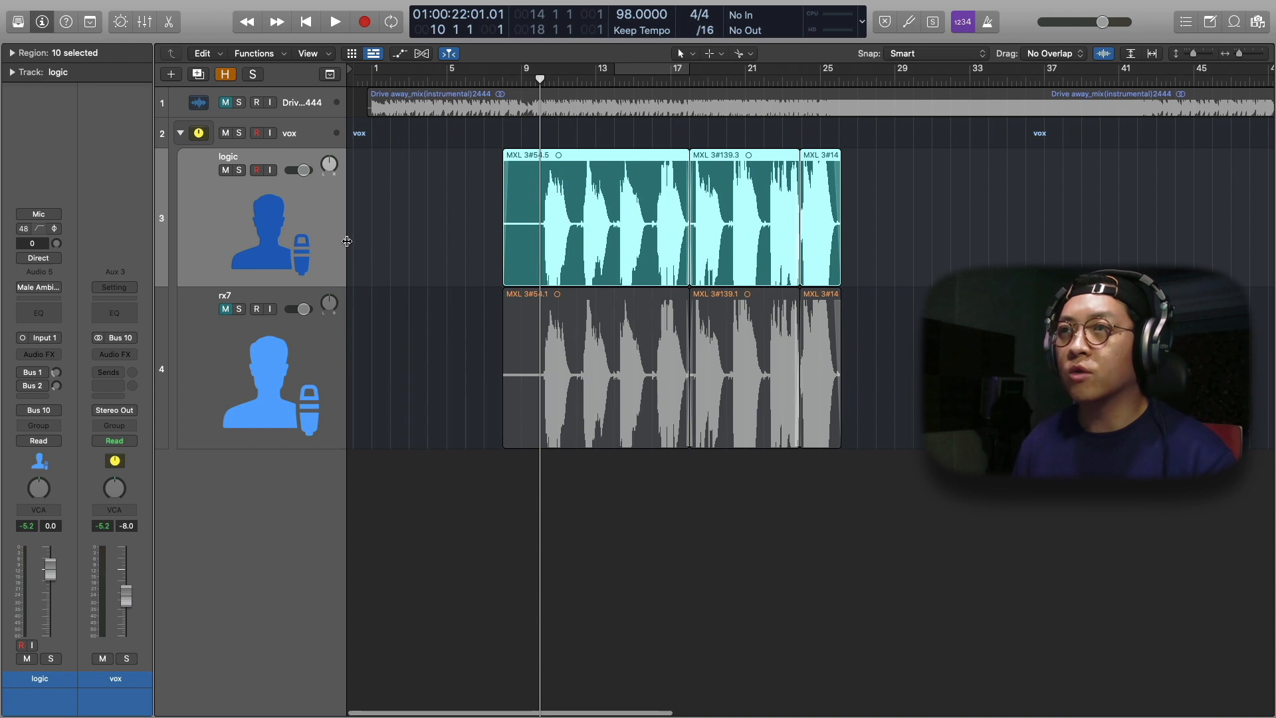
Insert a Noise Gate from the Dynamics effects as the first audio effect on the logic track
scroll(347, 241, "up", 5)
scroll(347, 241, "up", 2)
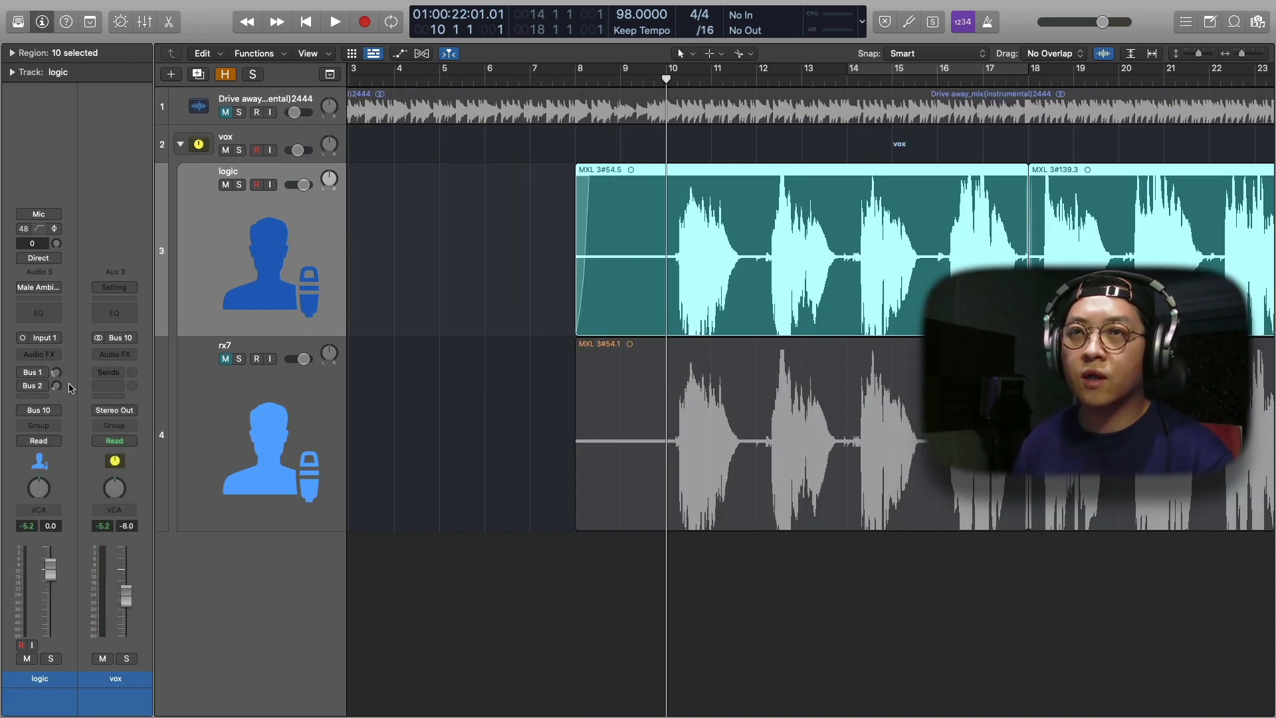
left_click(50, 354)
mouse_move(56, 476)
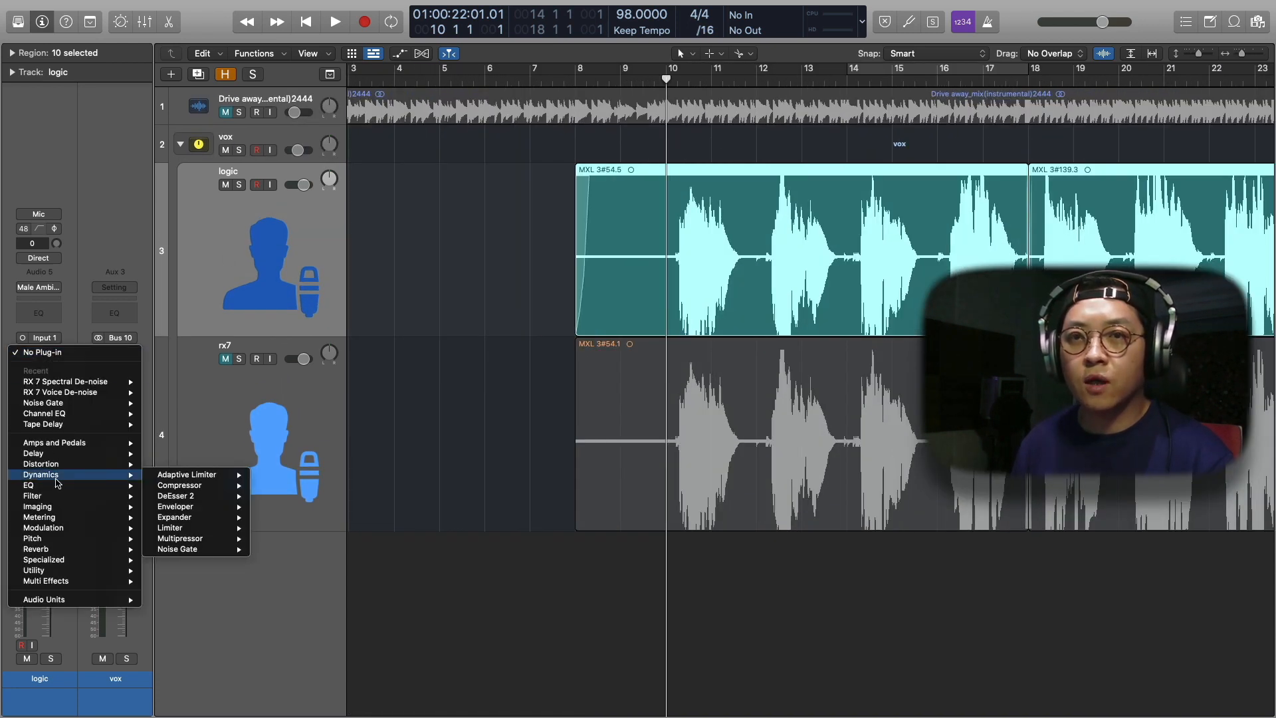
mouse_move(206, 531)
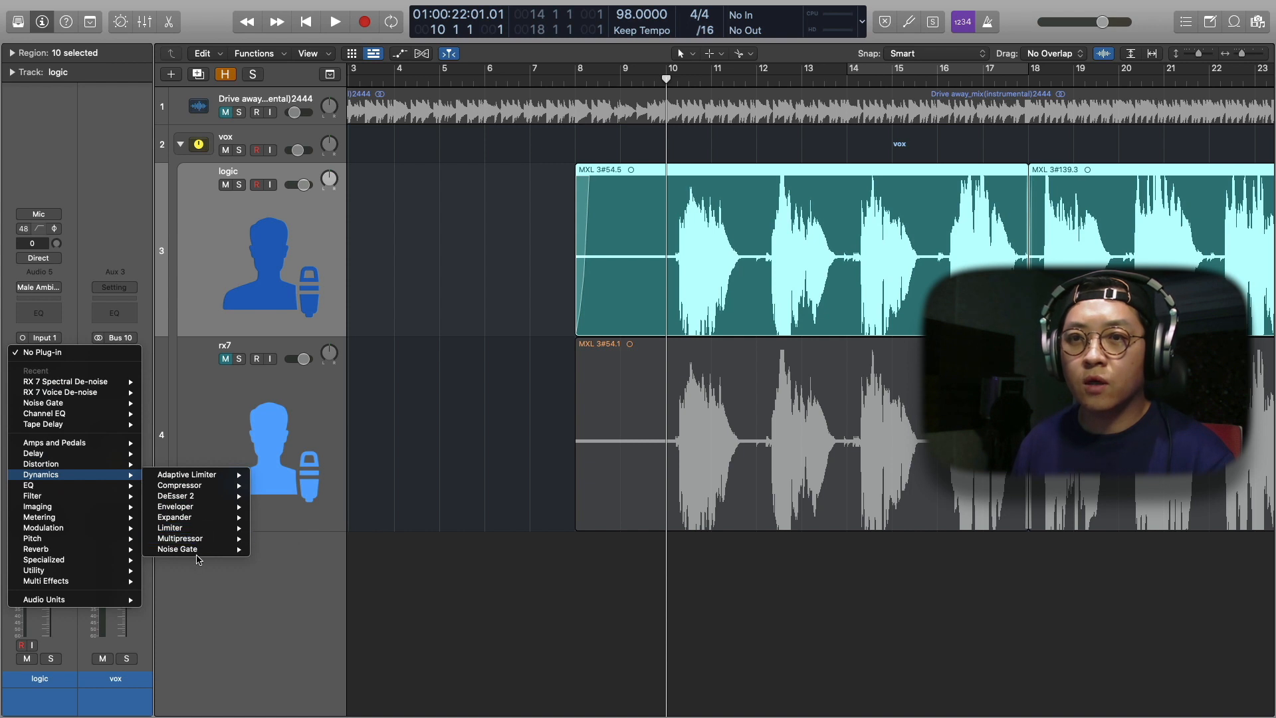
left_click(196, 550)
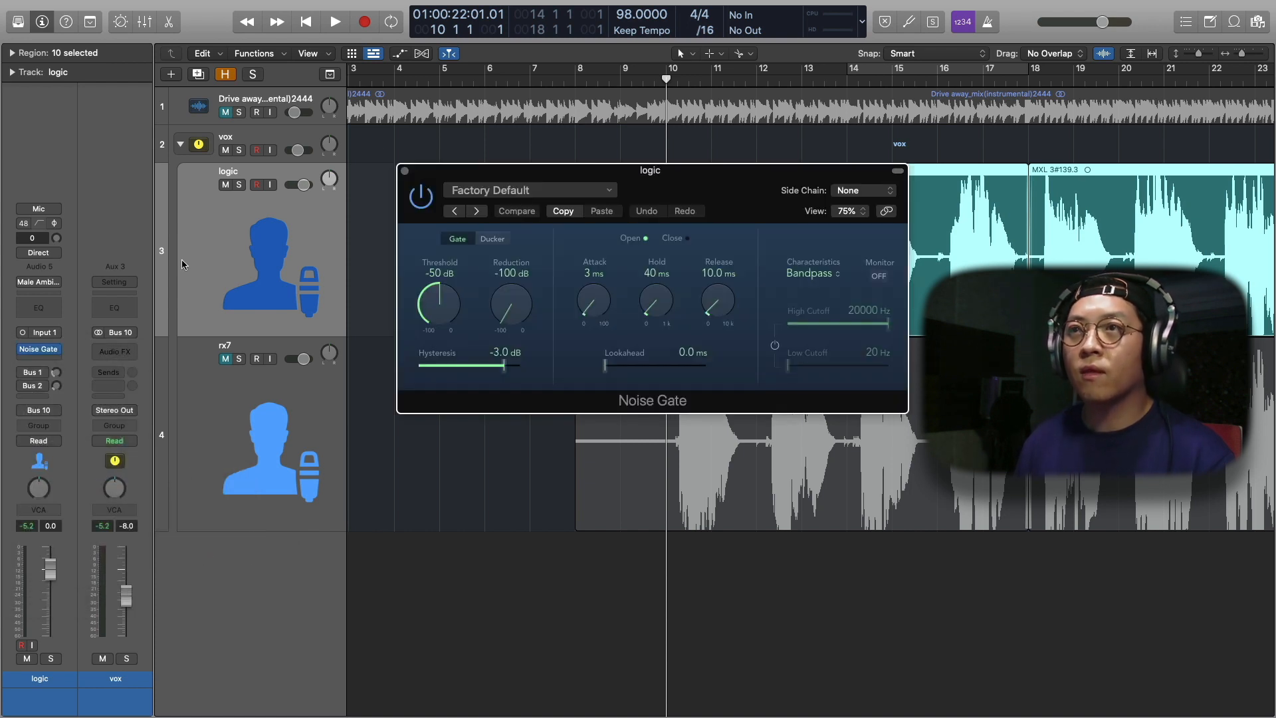
Move the Noise Gate window clear of the vocal waveform on the logic track
left_click_drag(532, 170, 633, 220)
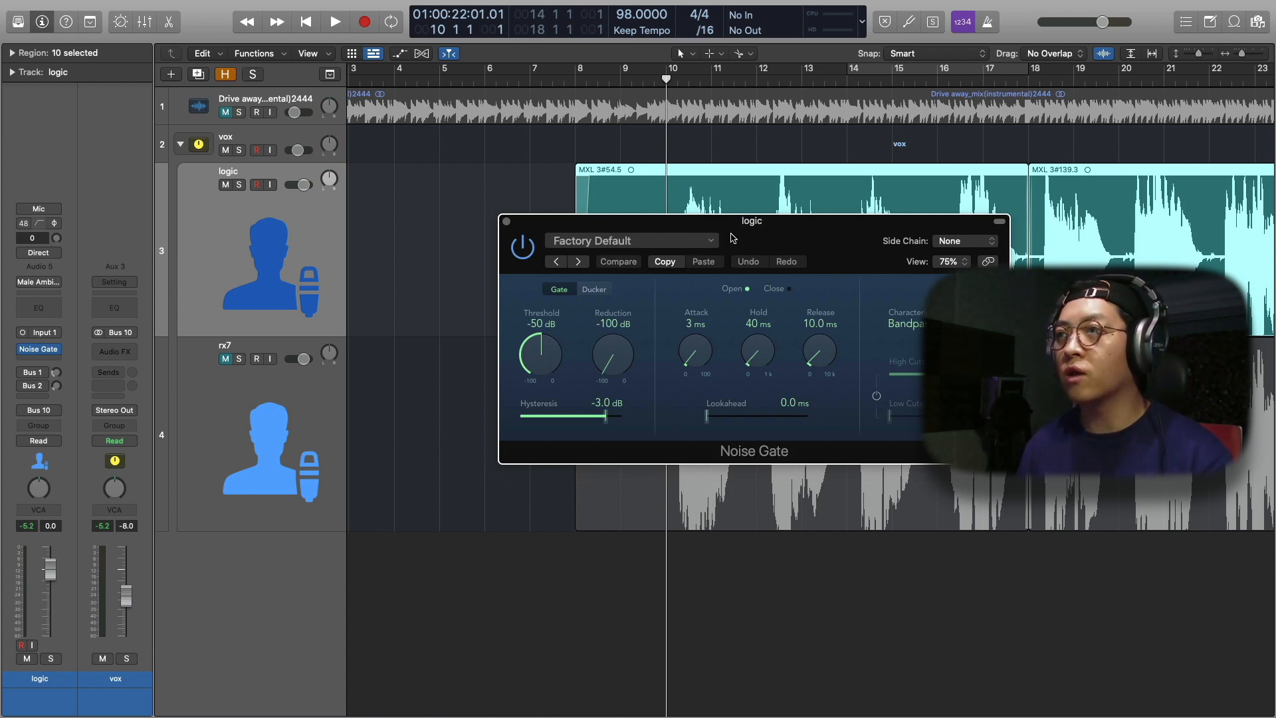
left_click_drag(747, 225, 763, 255)
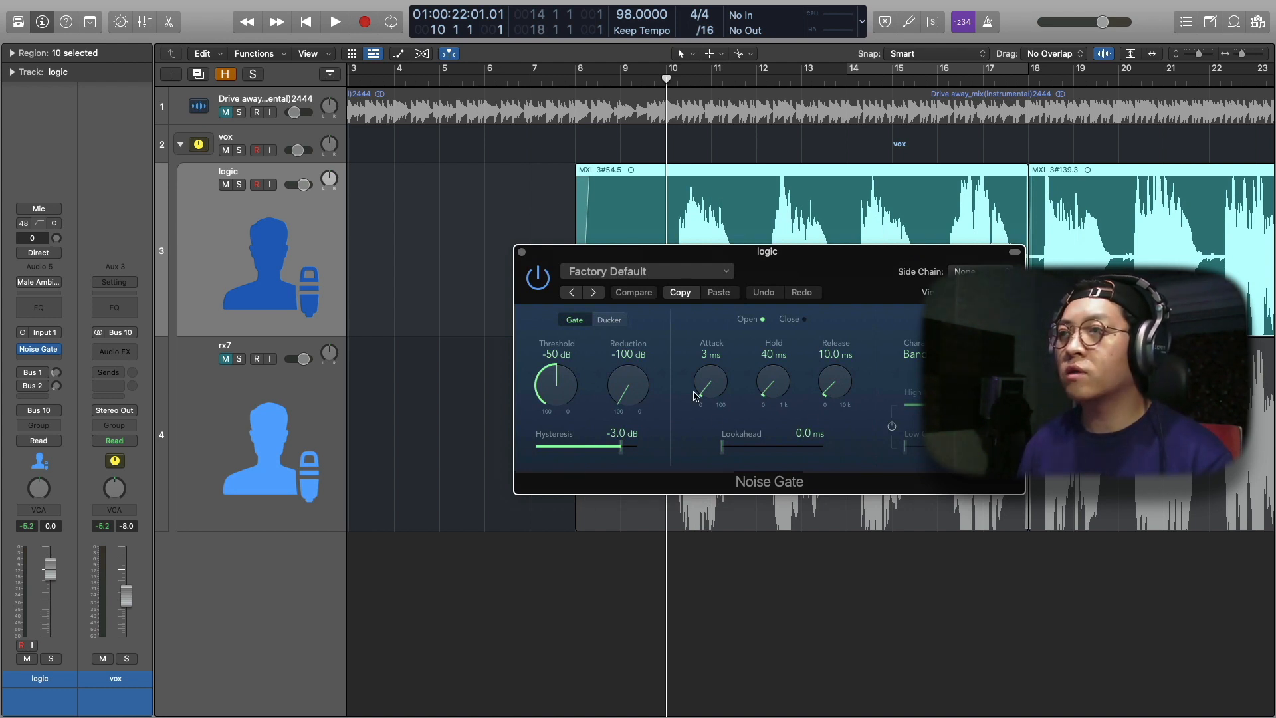
left_click_drag(786, 253, 777, 359)
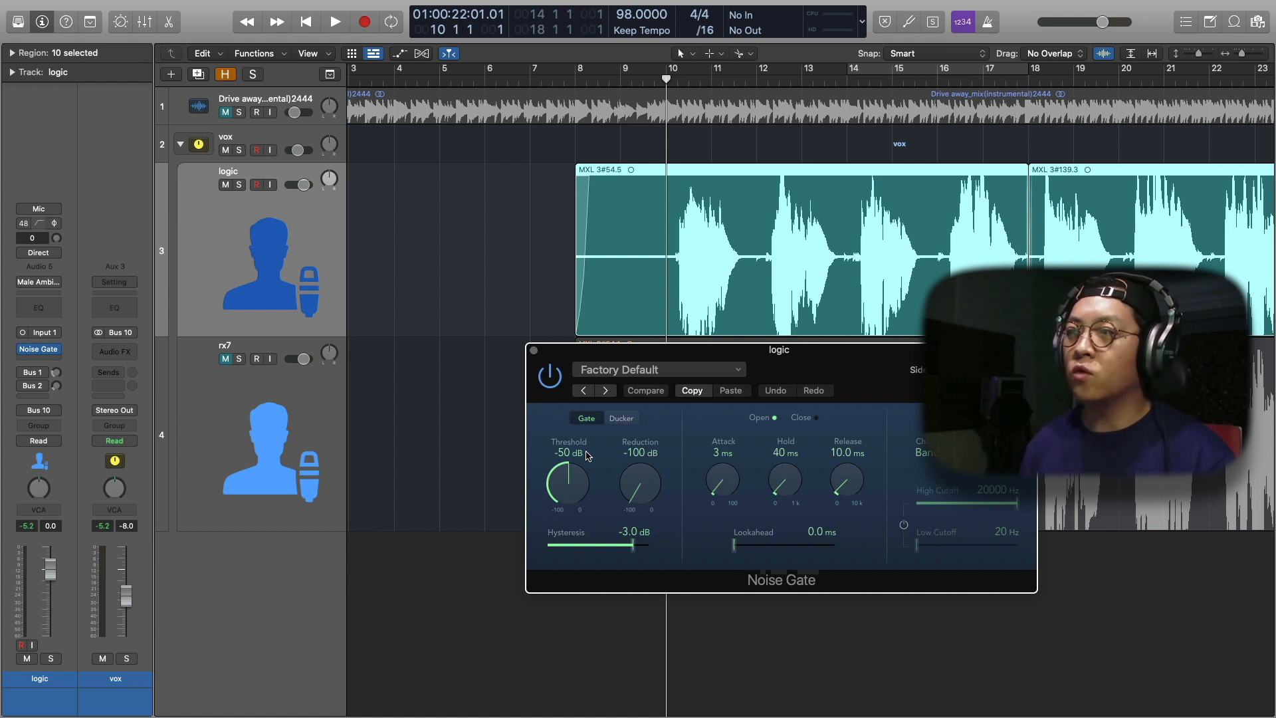
left_click_drag(776, 355, 766, 350)
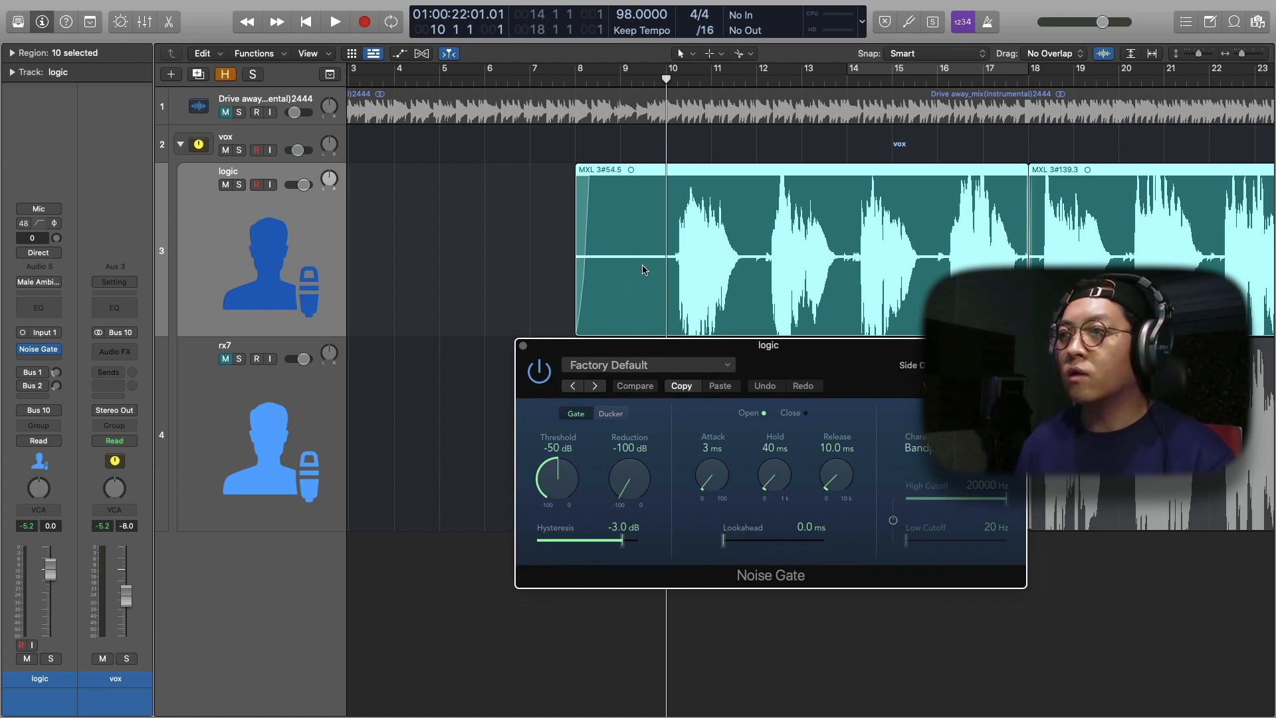
Marquee-select the gap between the first two vocal phrases, from early bar 11 to late bar 12 on the logic track, and play it
scroll(658, 252, "right", 1)
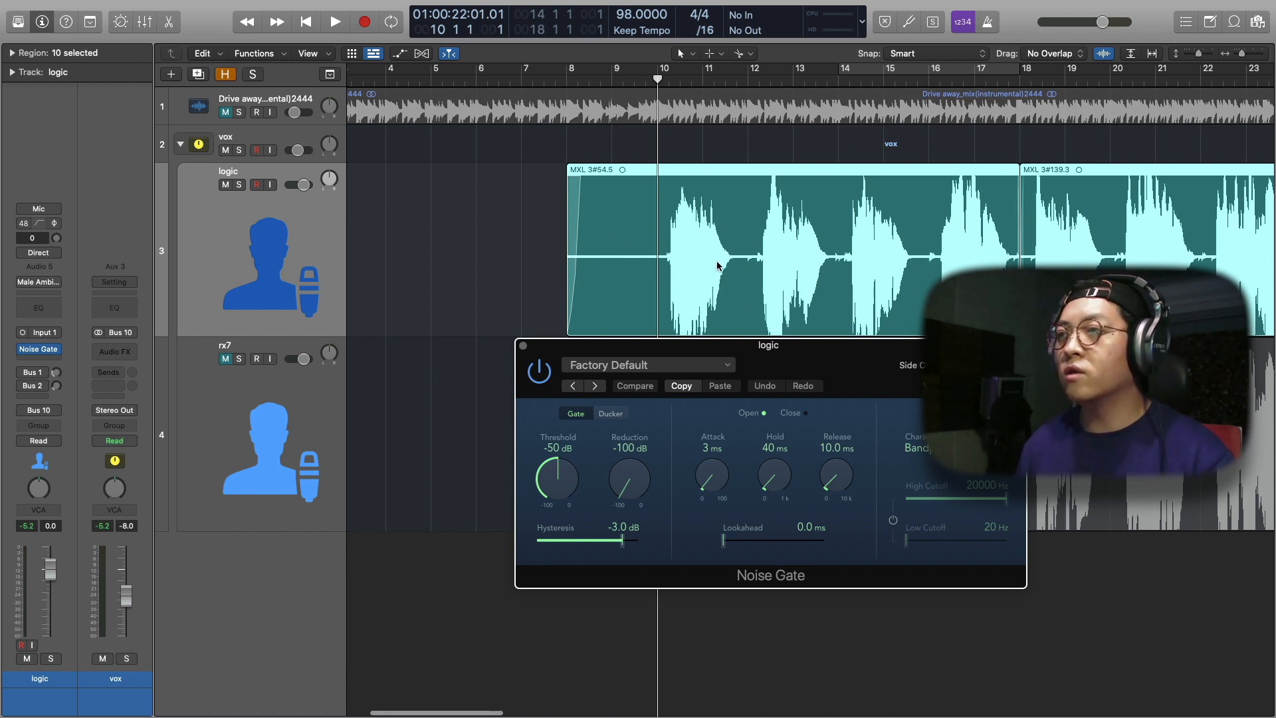
scroll(707, 266, "up", 5)
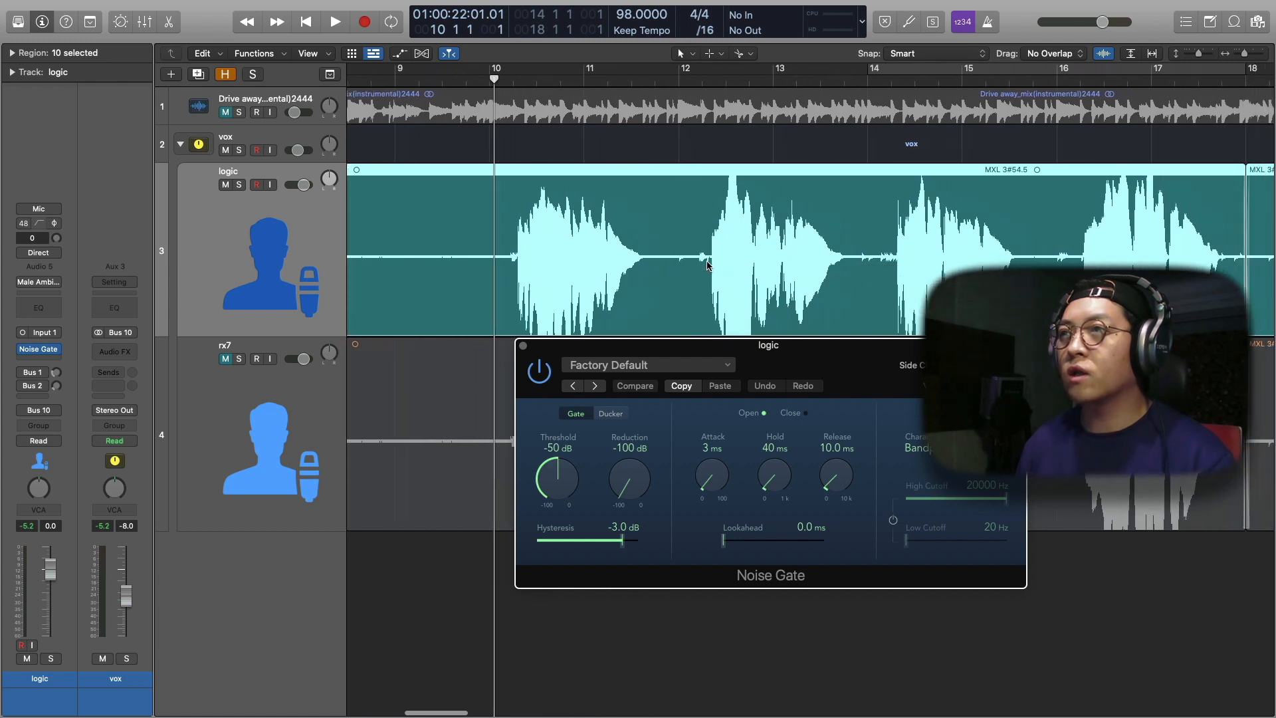
left_click_drag(576, 258, 725, 254)
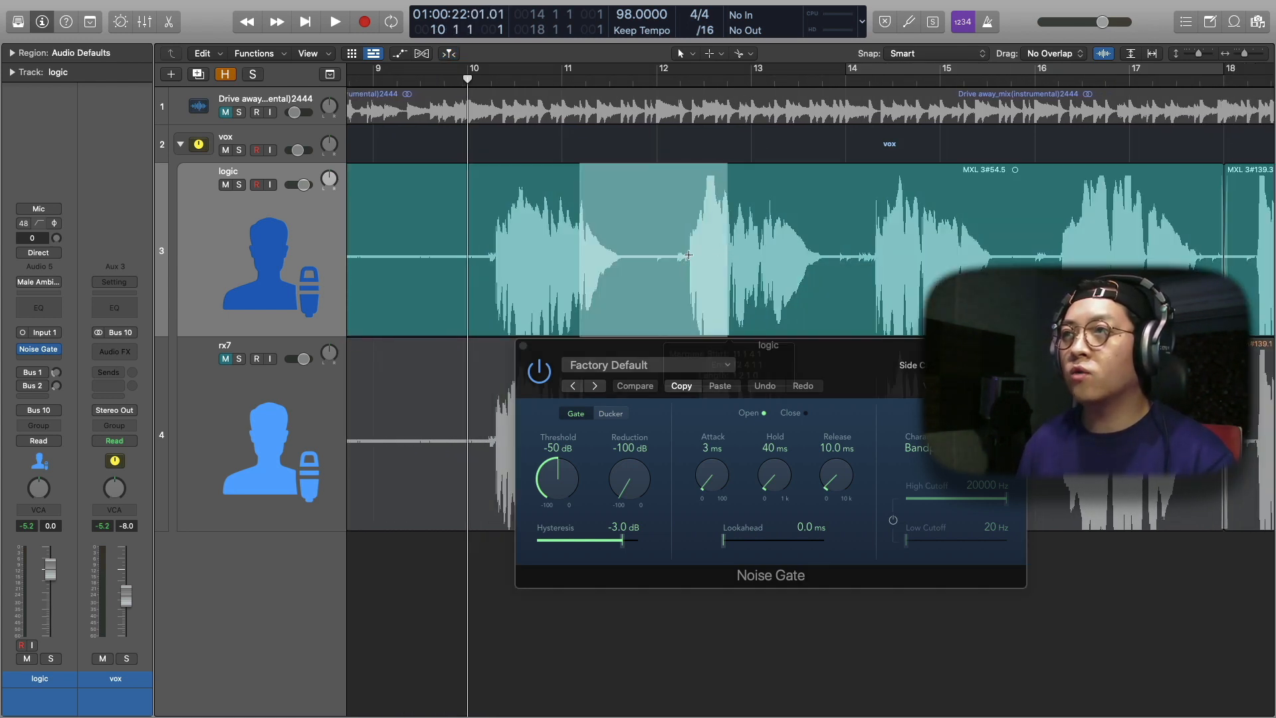
scroll(587, 278, "up", 5)
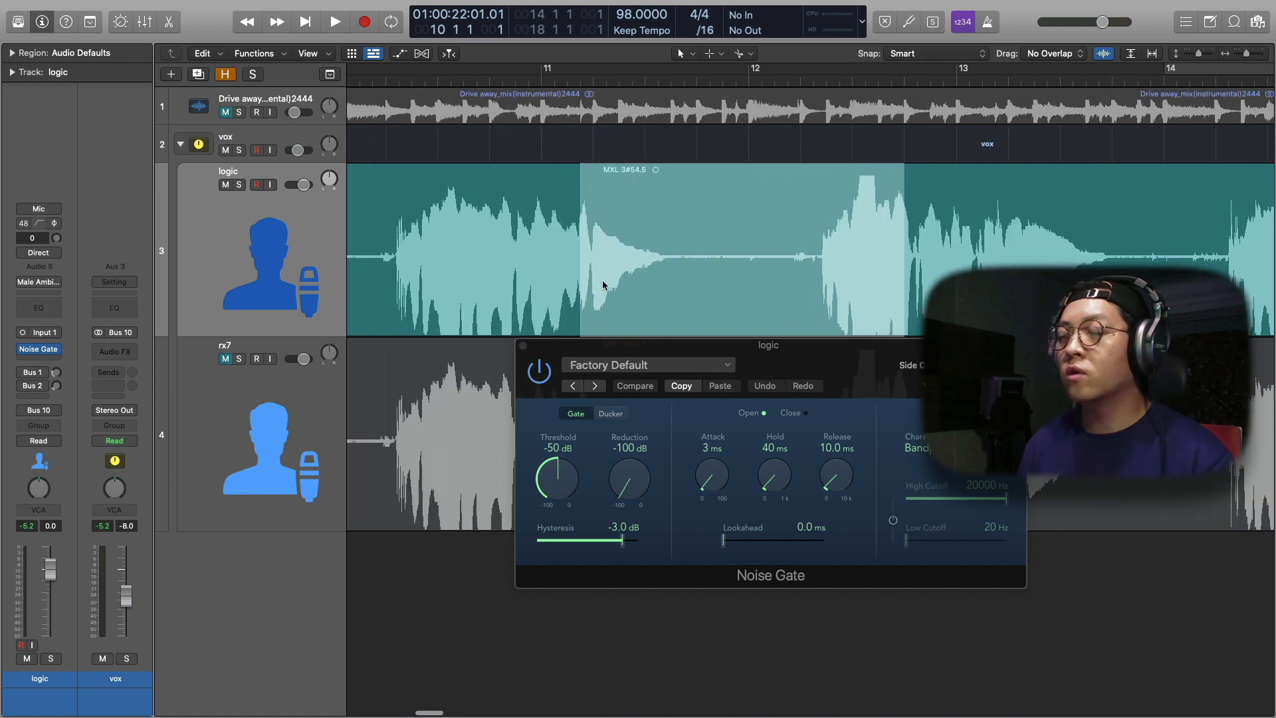
scroll(602, 283, "up", 5)
left_click_drag(768, 350, 761, 418)
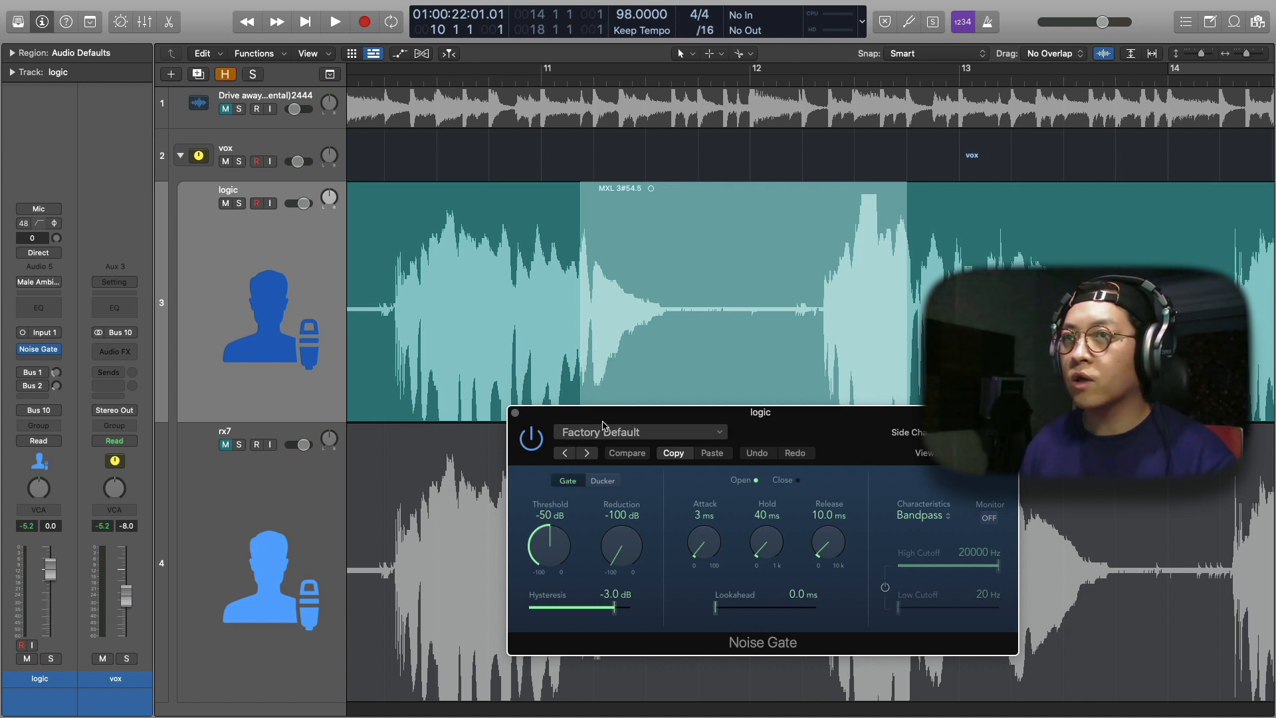
key("space")
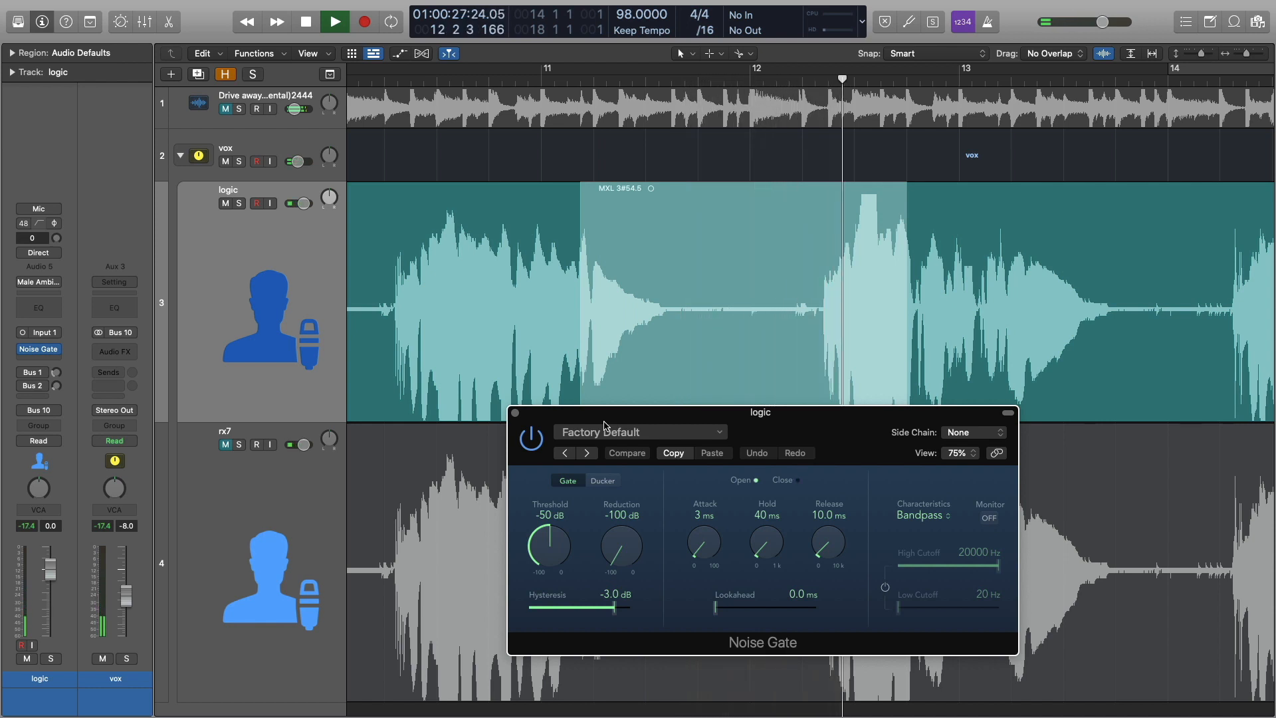
key("space")
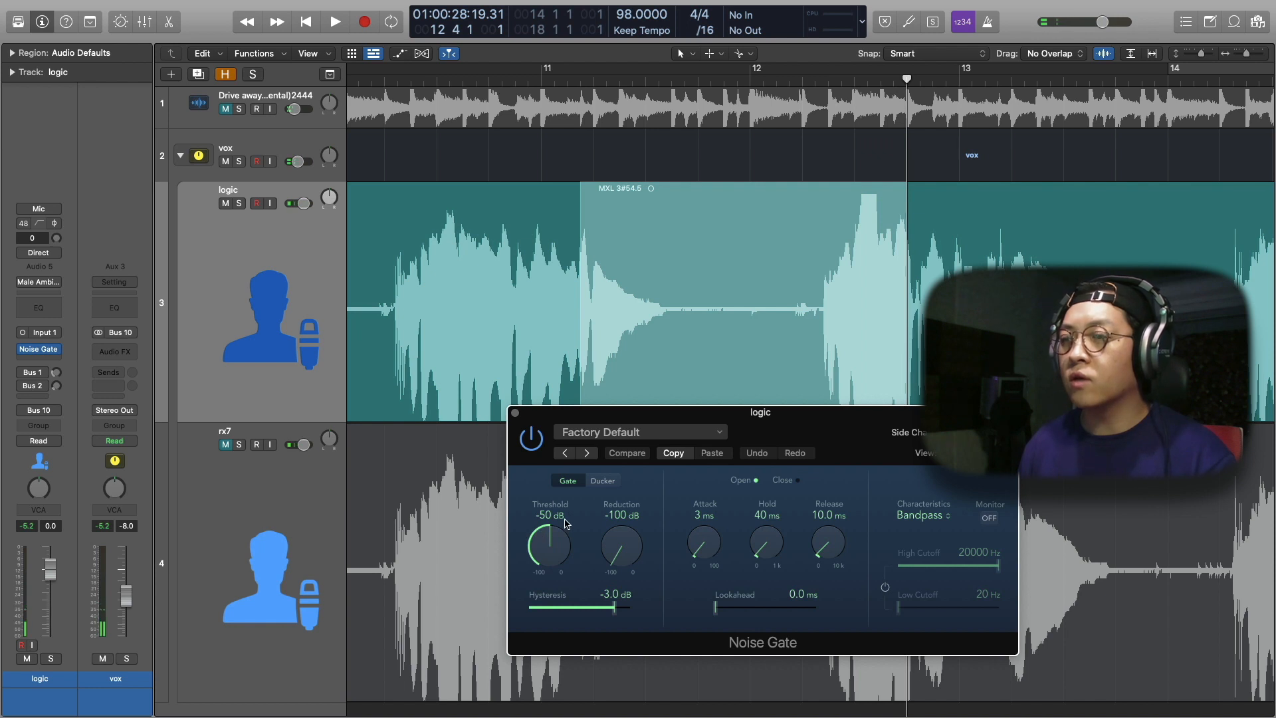
Try a Noise Gate threshold of -30 dB and audition the selected gap
left_click_drag(548, 546, 532, 507)
key("space")
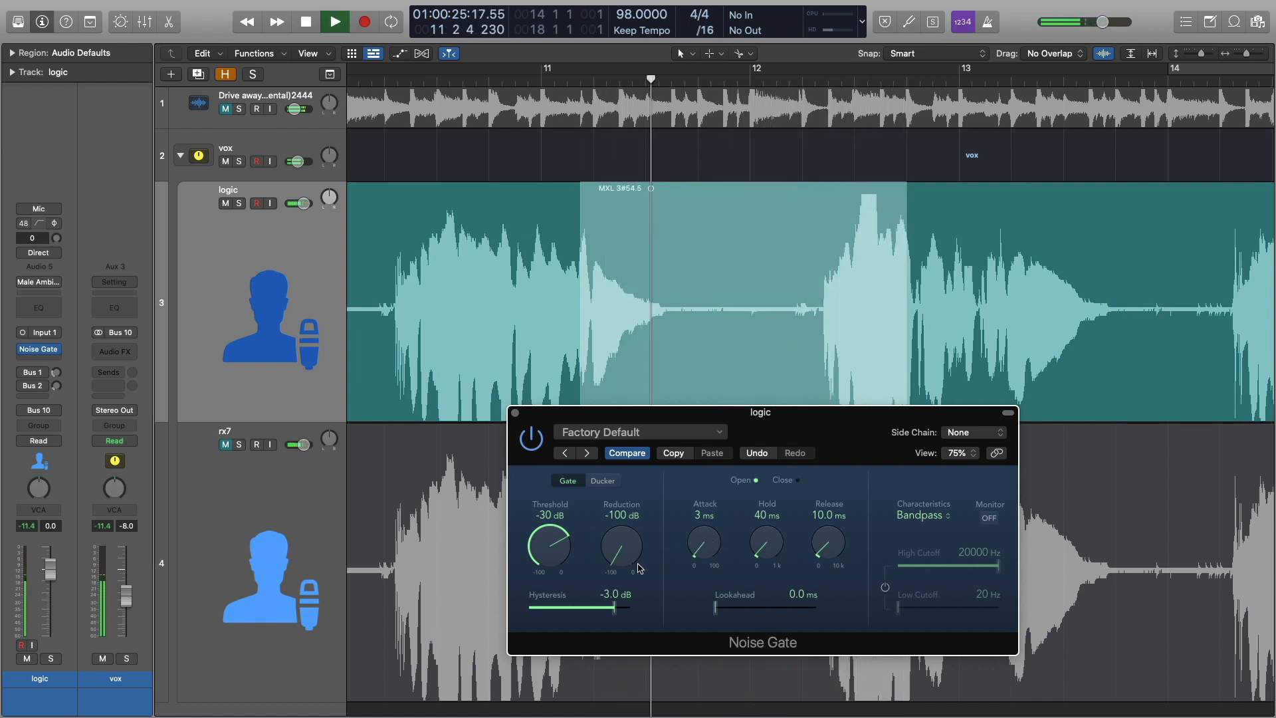
key("space")
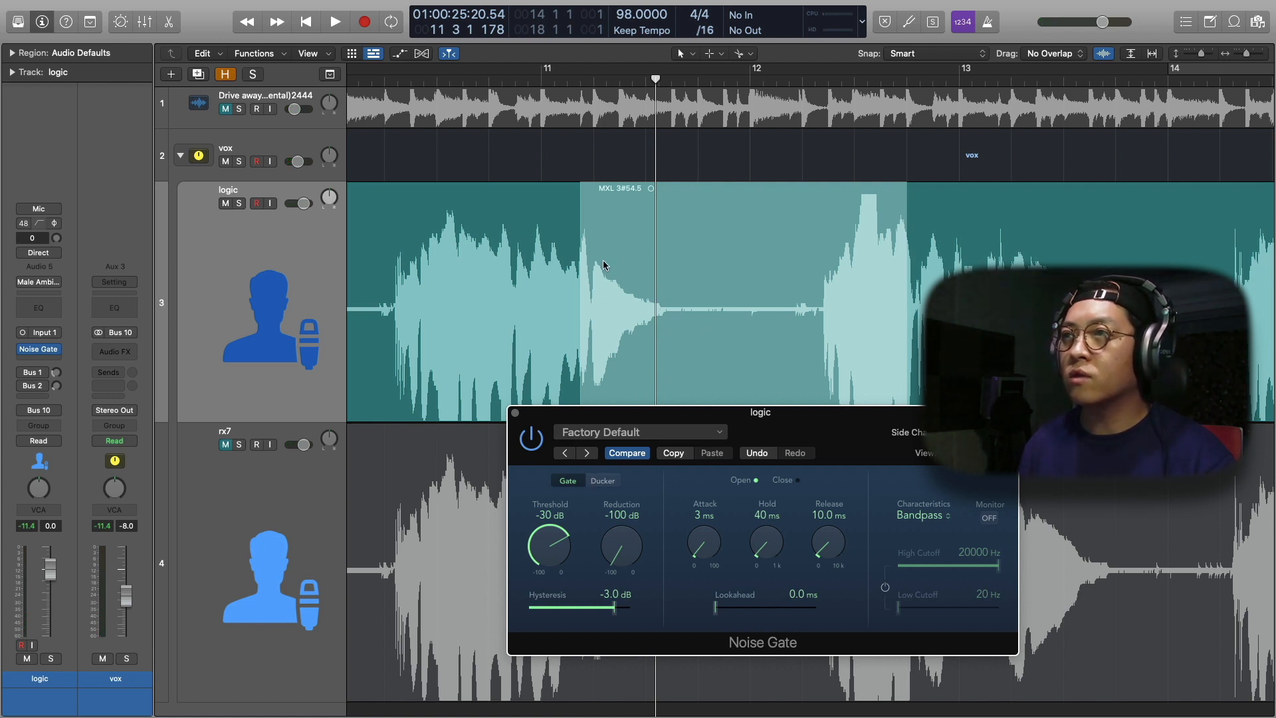
left_click_drag(609, 406, 617, 404)
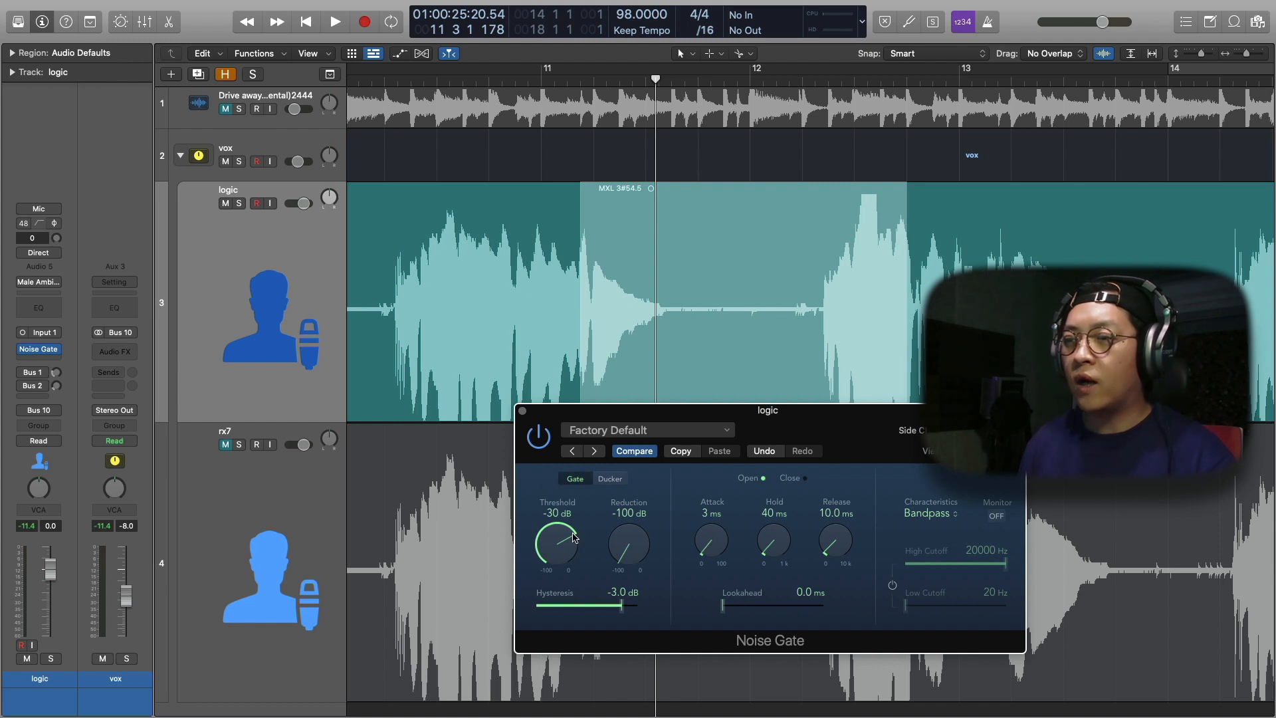
Lower the Noise Gate threshold to -40 dB, audition the selected gap, and fine-tune the threshold to -43 dB
left_click_drag(564, 546, 563, 556)
key("space")
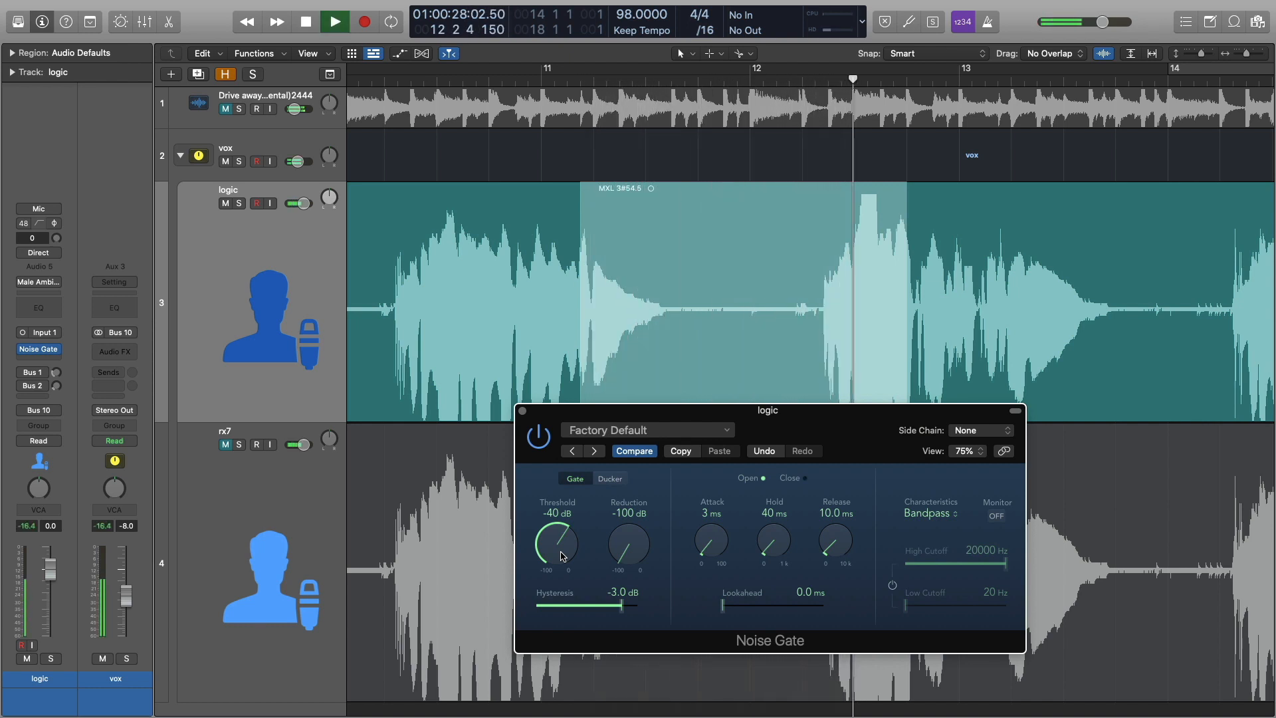
key("space")
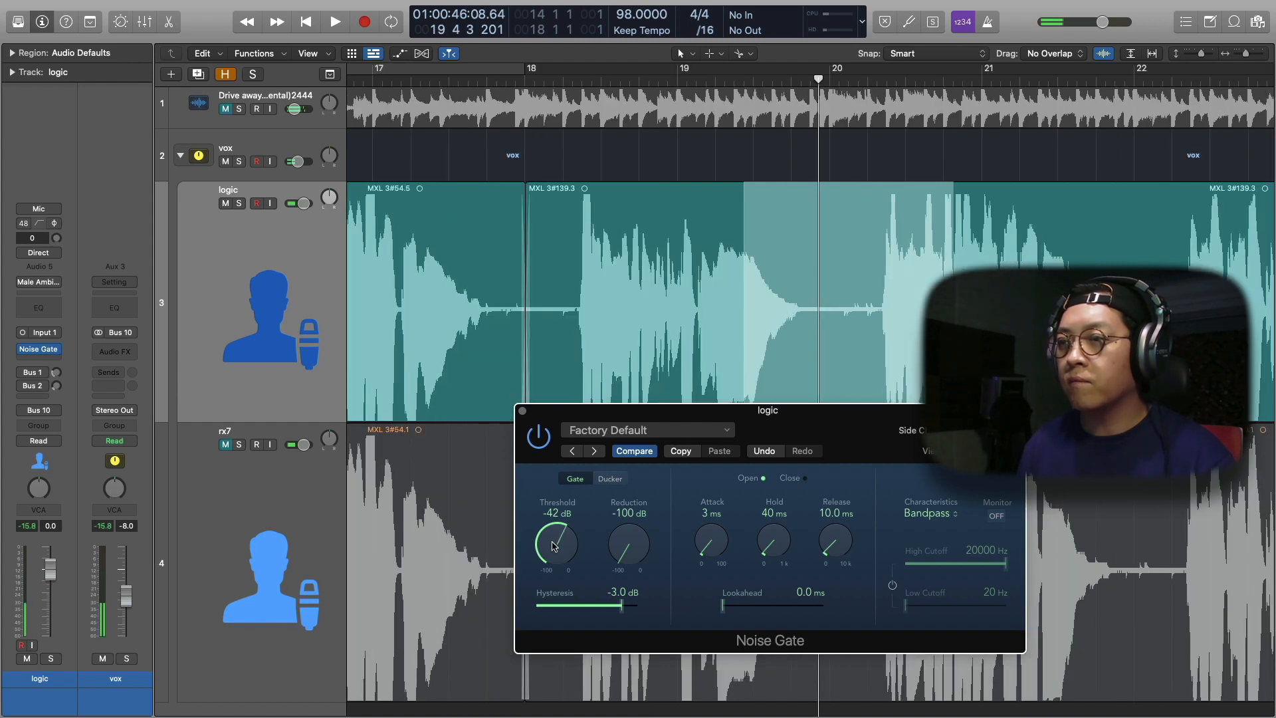
left_click_drag(556, 550, 553, 546)
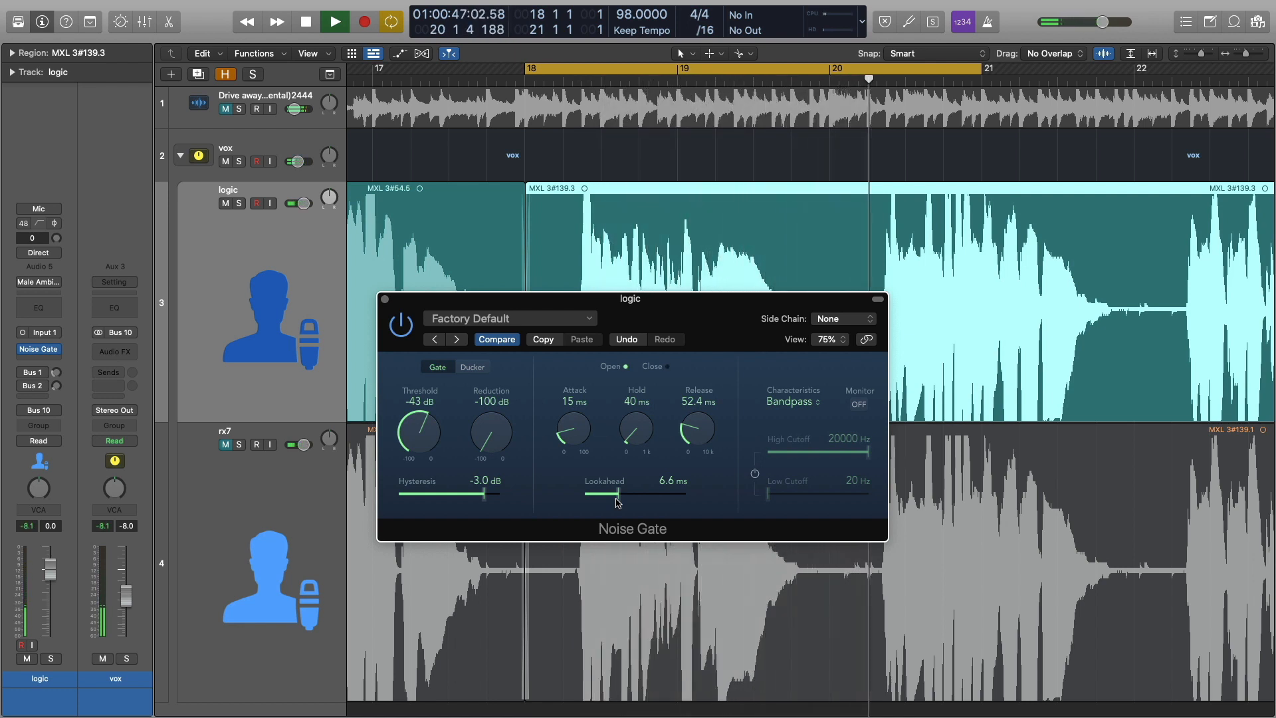
Stop playback, close the Noise Gate window and select the logic track with its regions
key("space")
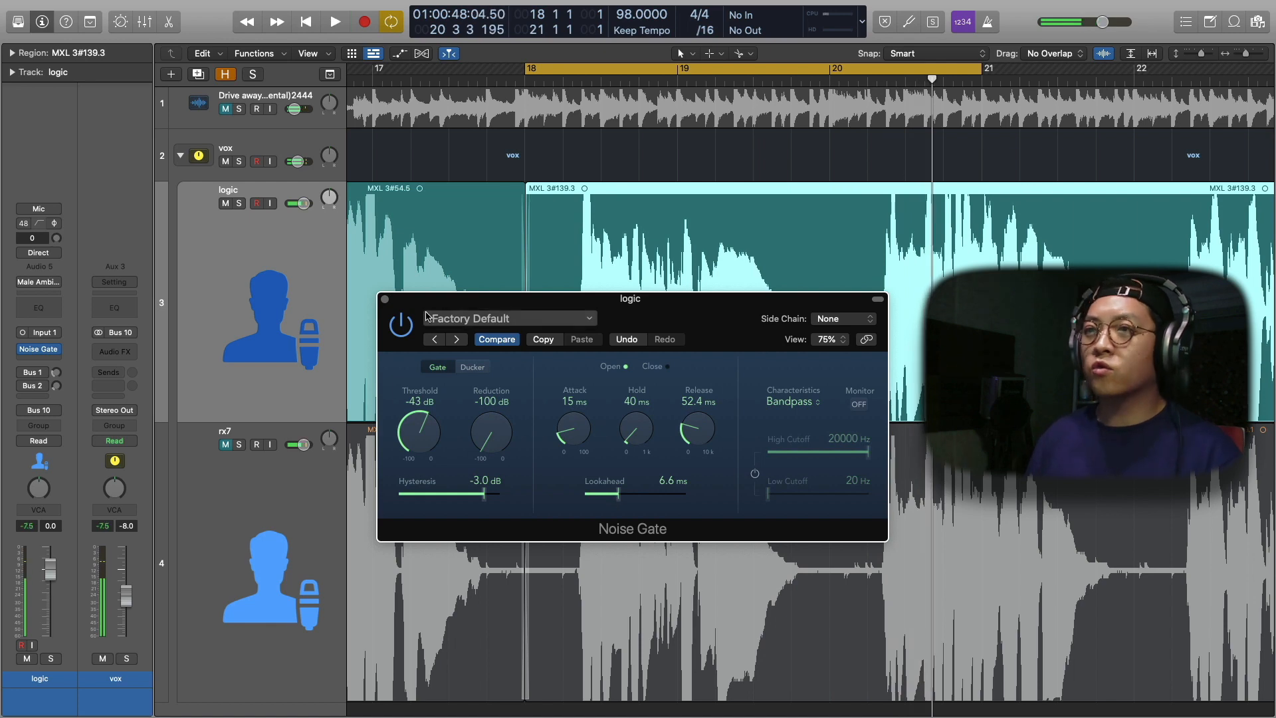
left_click(385, 299)
left_click(308, 265)
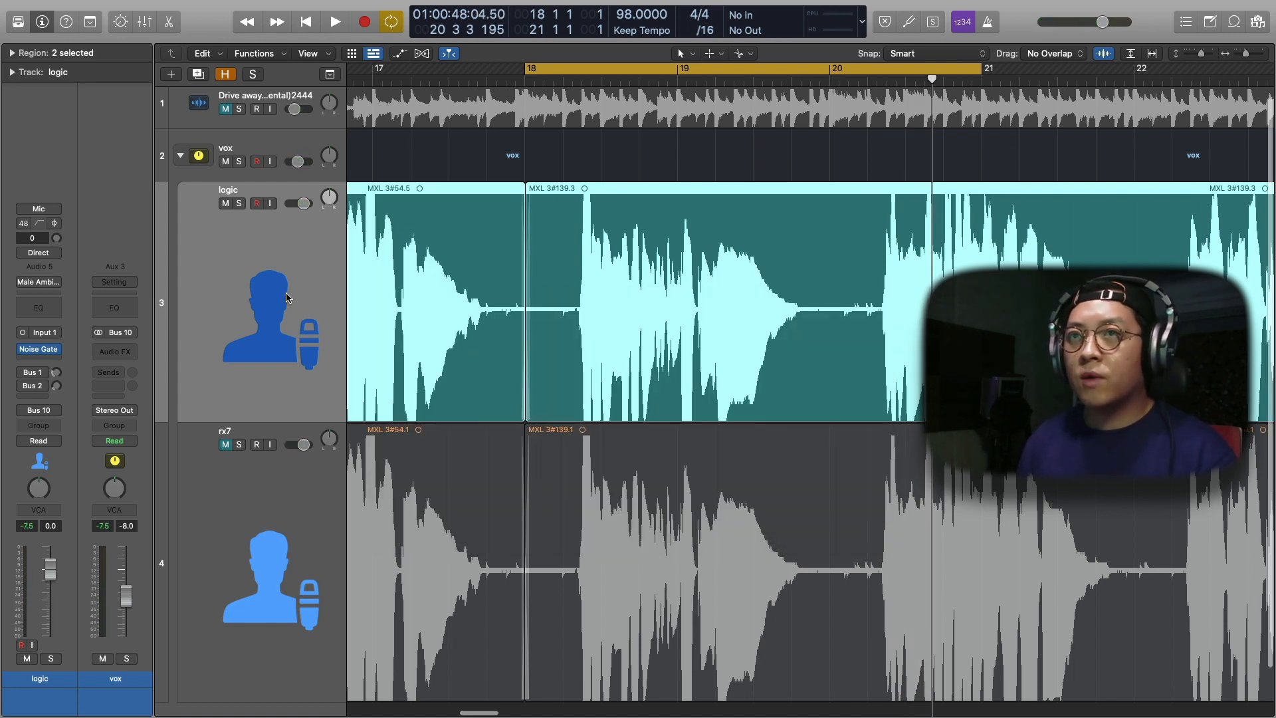
Set the cycle range over the first vocal region, from 8 1 1 1 to 17 2 2 1
scroll(291, 298, "left", 1)
scroll(291, 298, "down", 3)
scroll(291, 297, "down", 3)
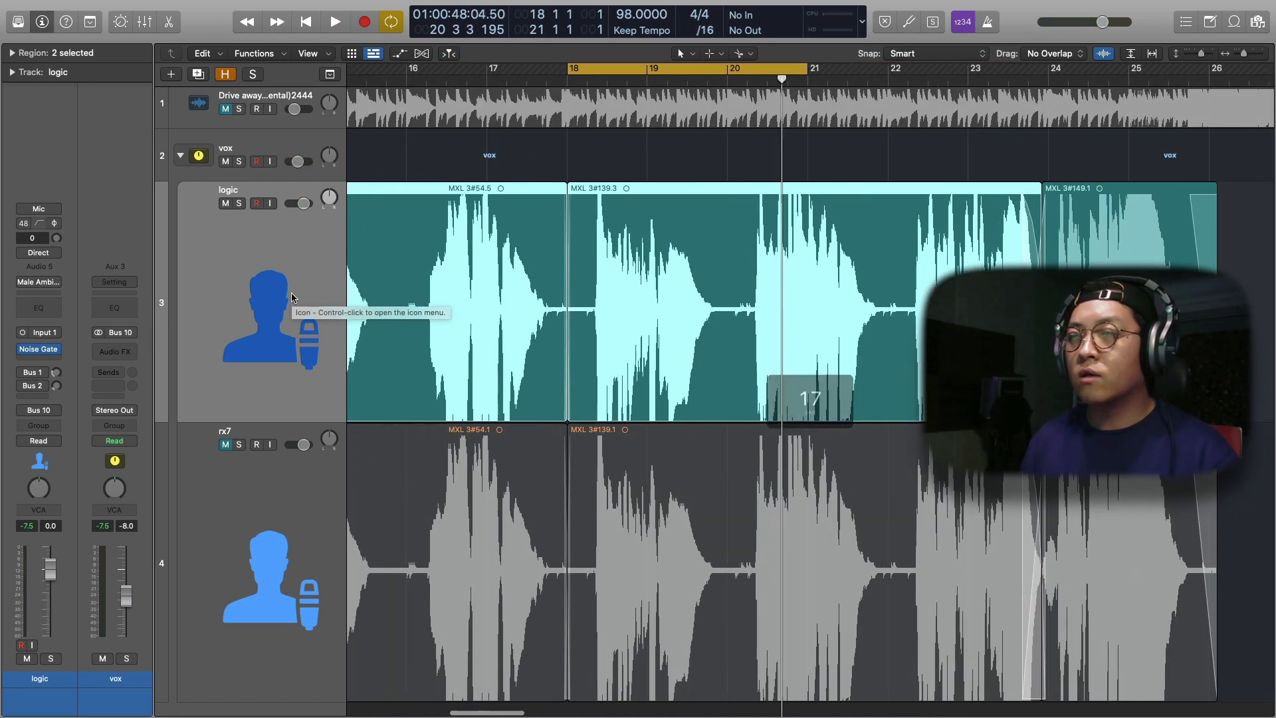
scroll(291, 298, "left", 8)
scroll(291, 297, "left", 3)
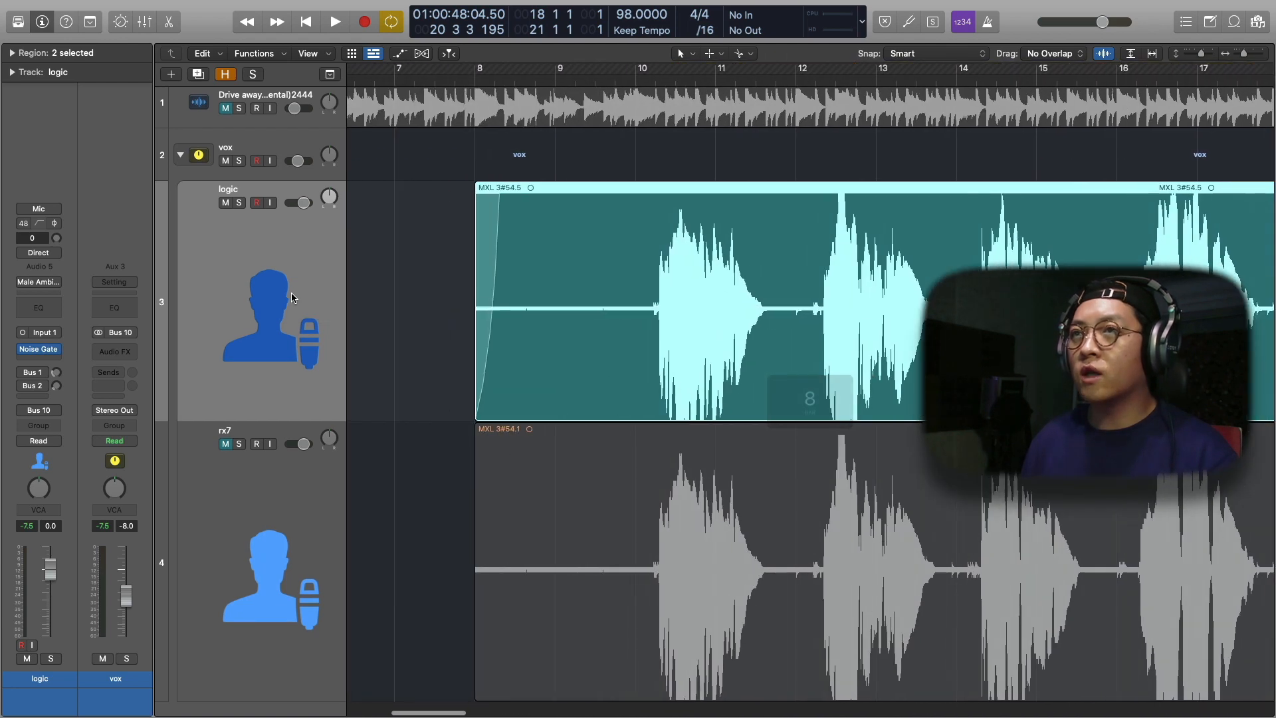
key("super+Left")
left_click_drag(481, 69, 1144, 69)
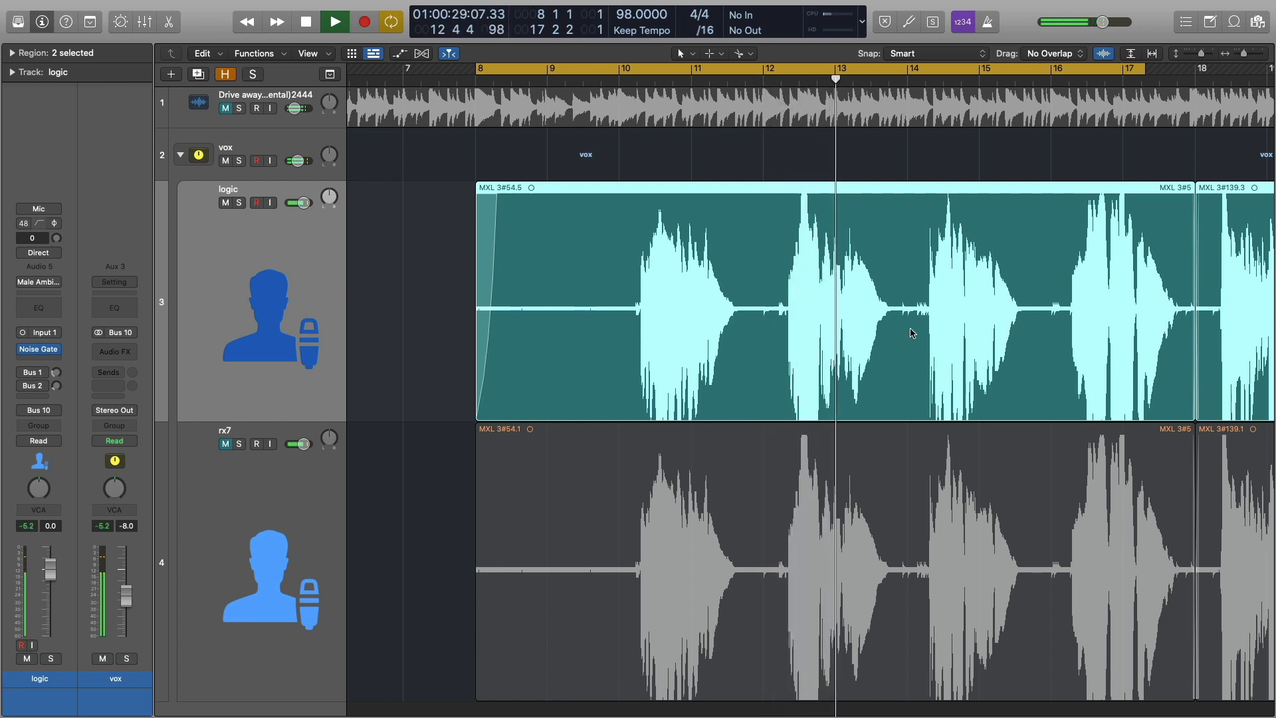
Listen to the gated vocal on the logic track within the cycle range and review its waveform
scroll(929, 331, "right", 3)
scroll(928, 331, "right", 2)
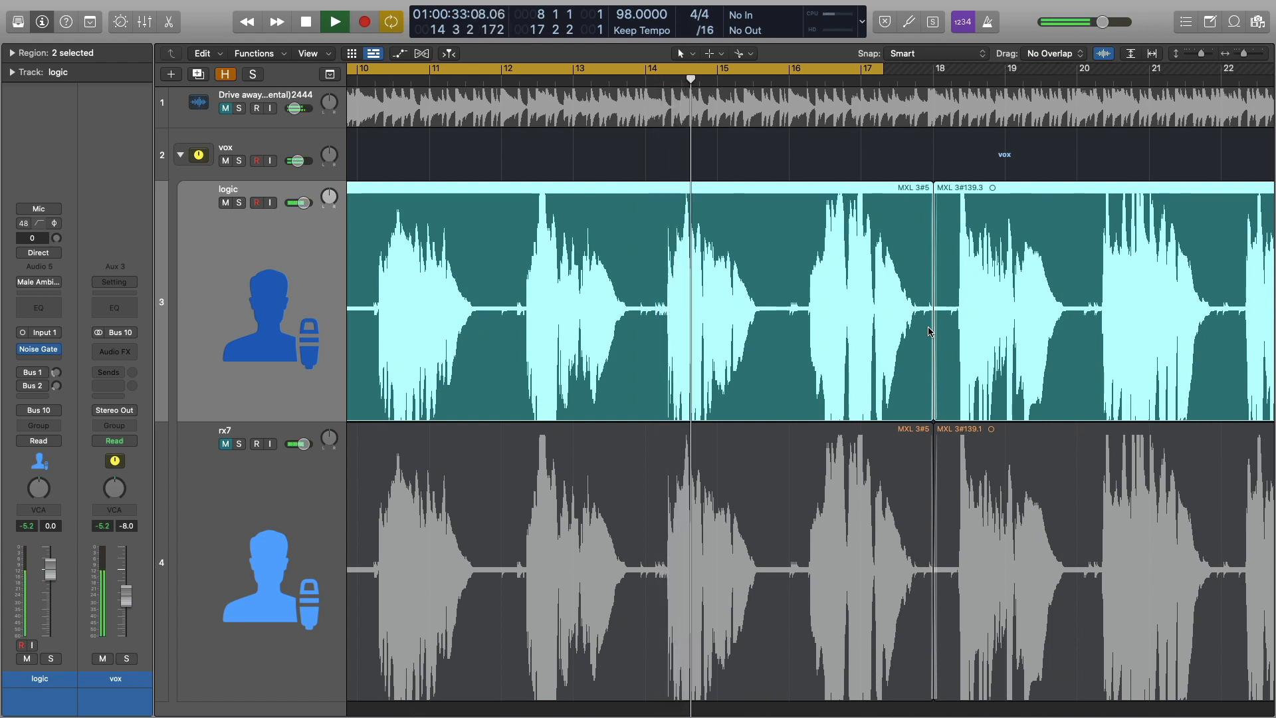
scroll(726, 338, "right", 1)
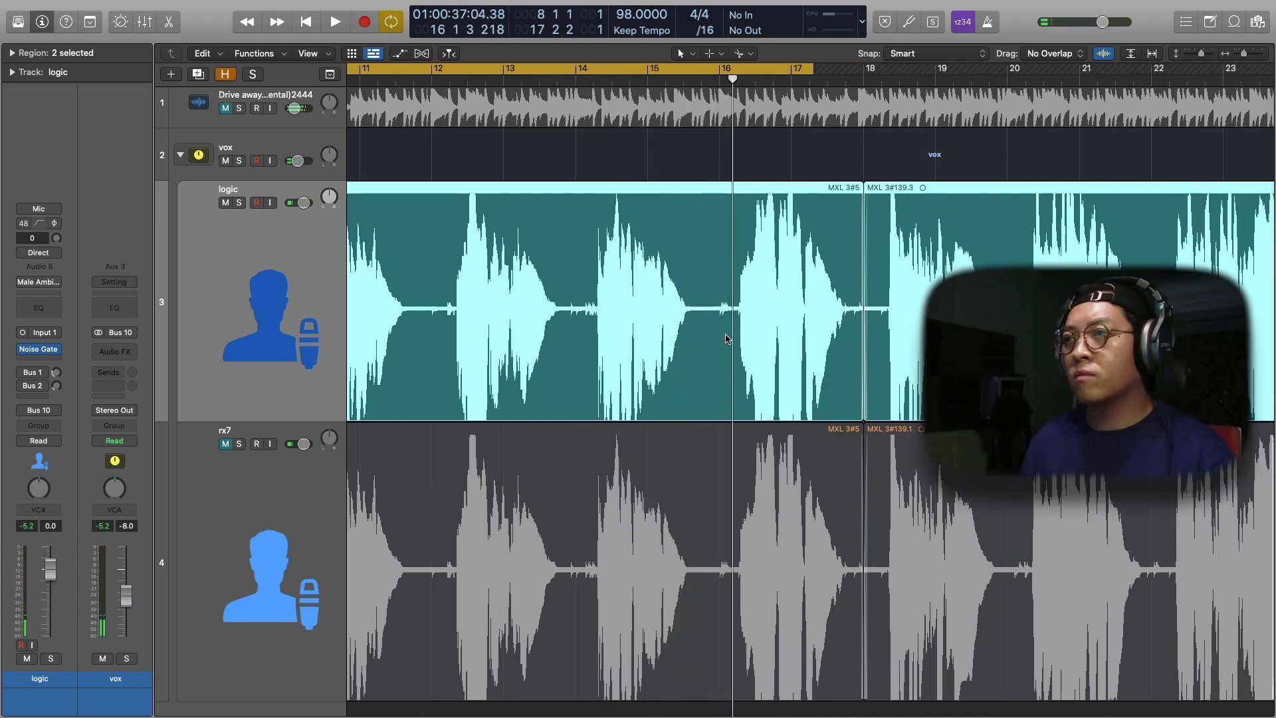
scroll(725, 338, "left", 1)
scroll(726, 338, "left", 2)
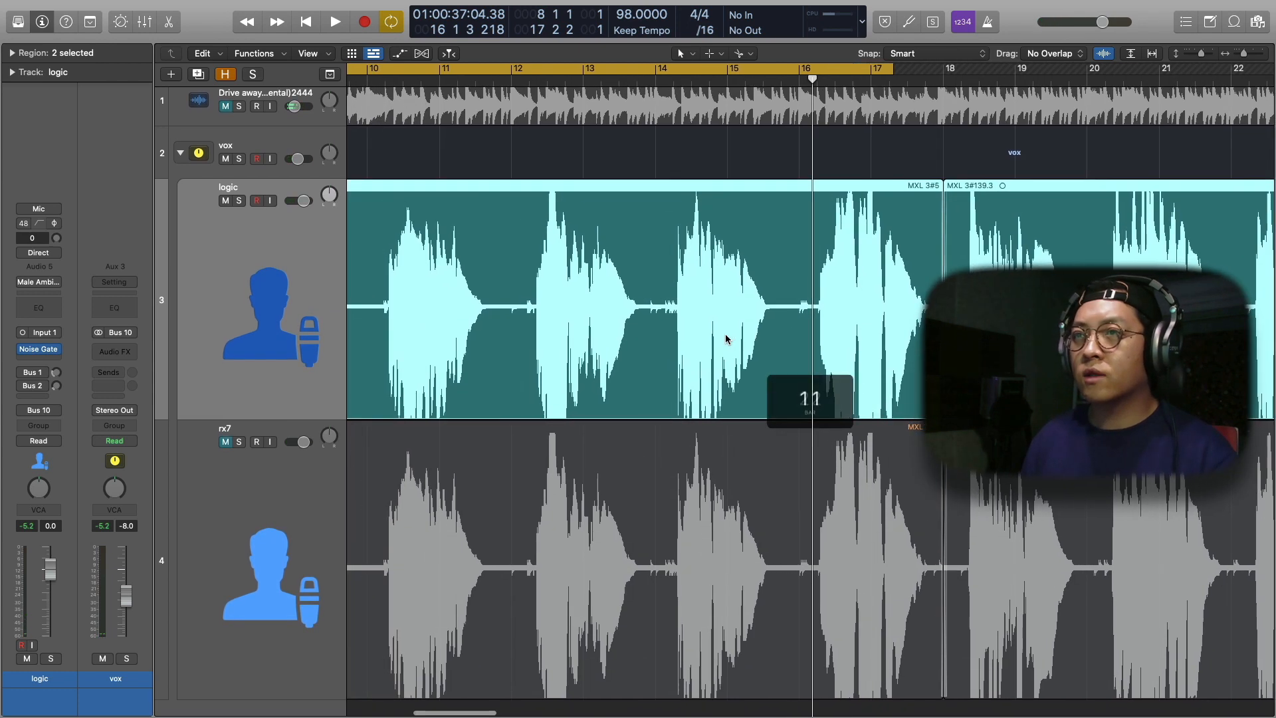
scroll(574, 334, "left", 3)
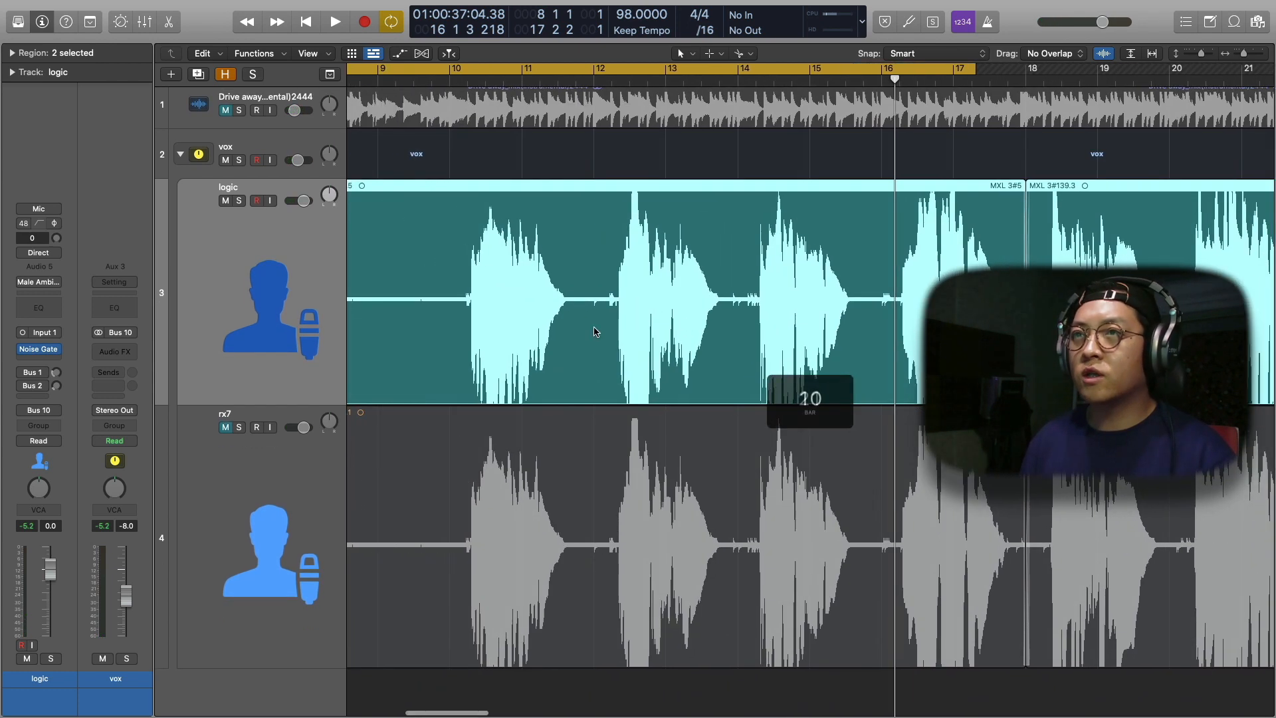
Extend the end of the cycle range over the logic track's vocal region to 18 1 2 1
scroll(541, 336, "right", 2)
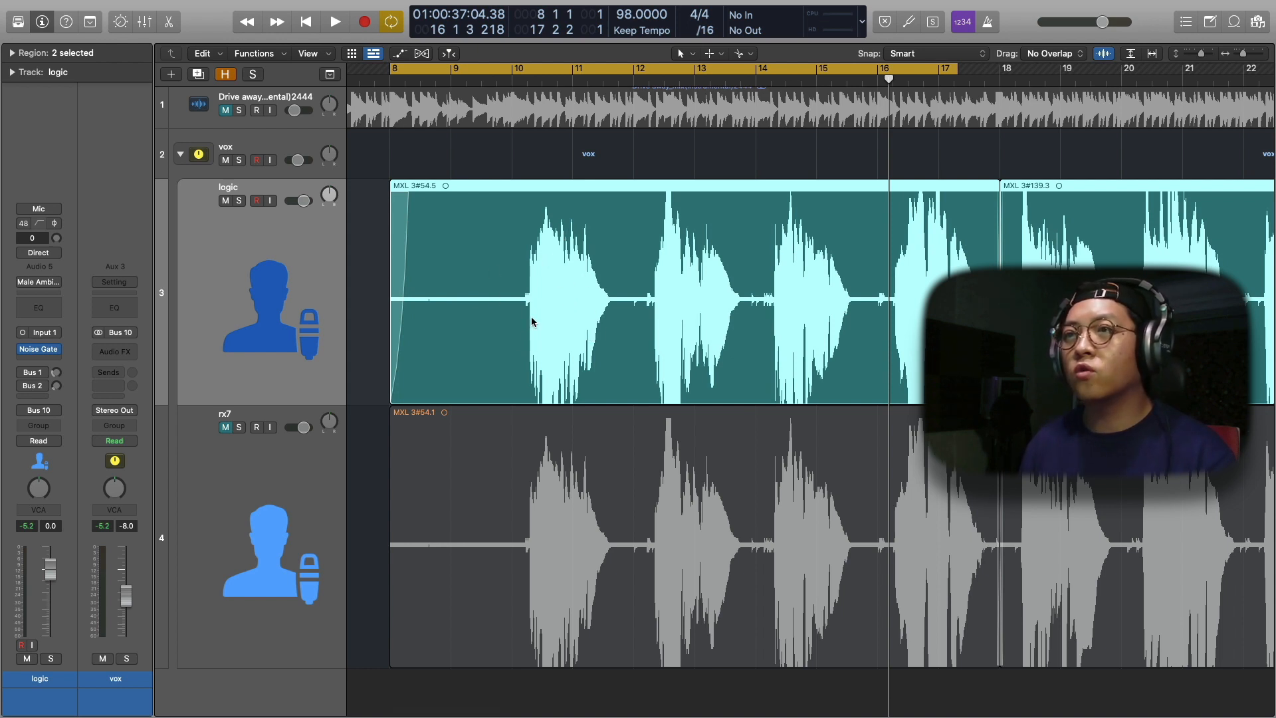
scroll(485, 317, "right", 3)
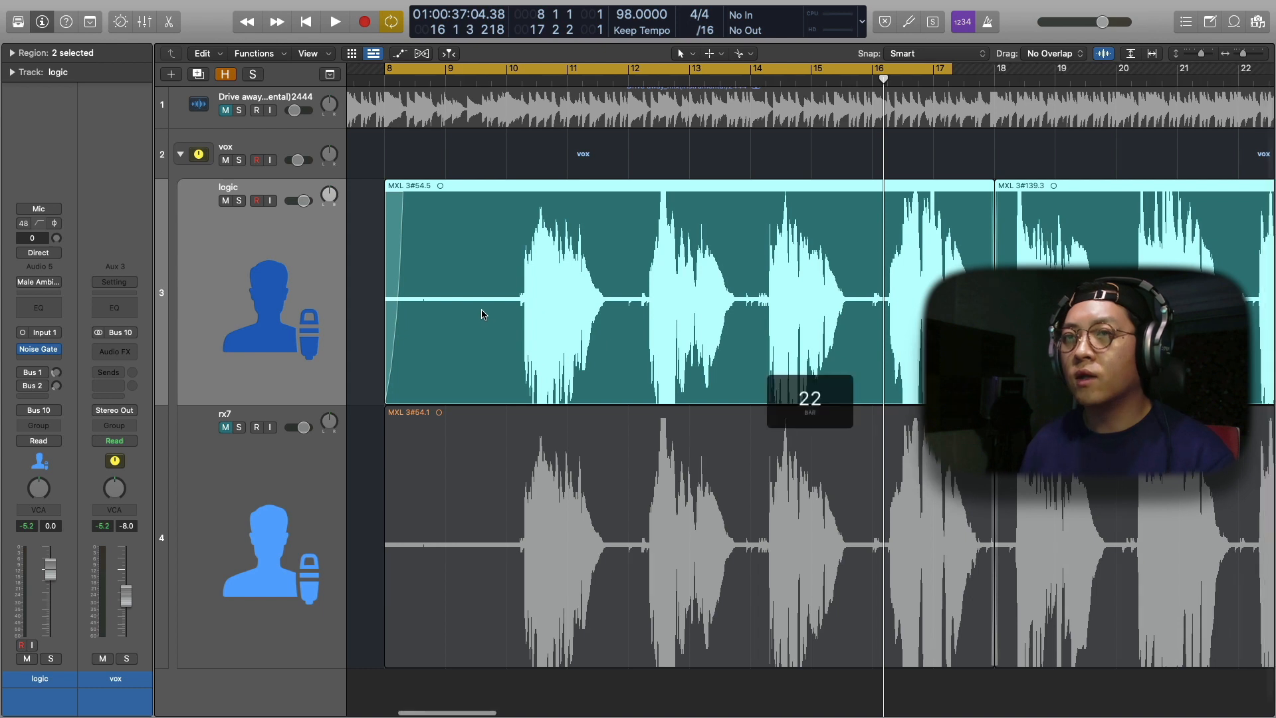
scroll(483, 314, "up", 4)
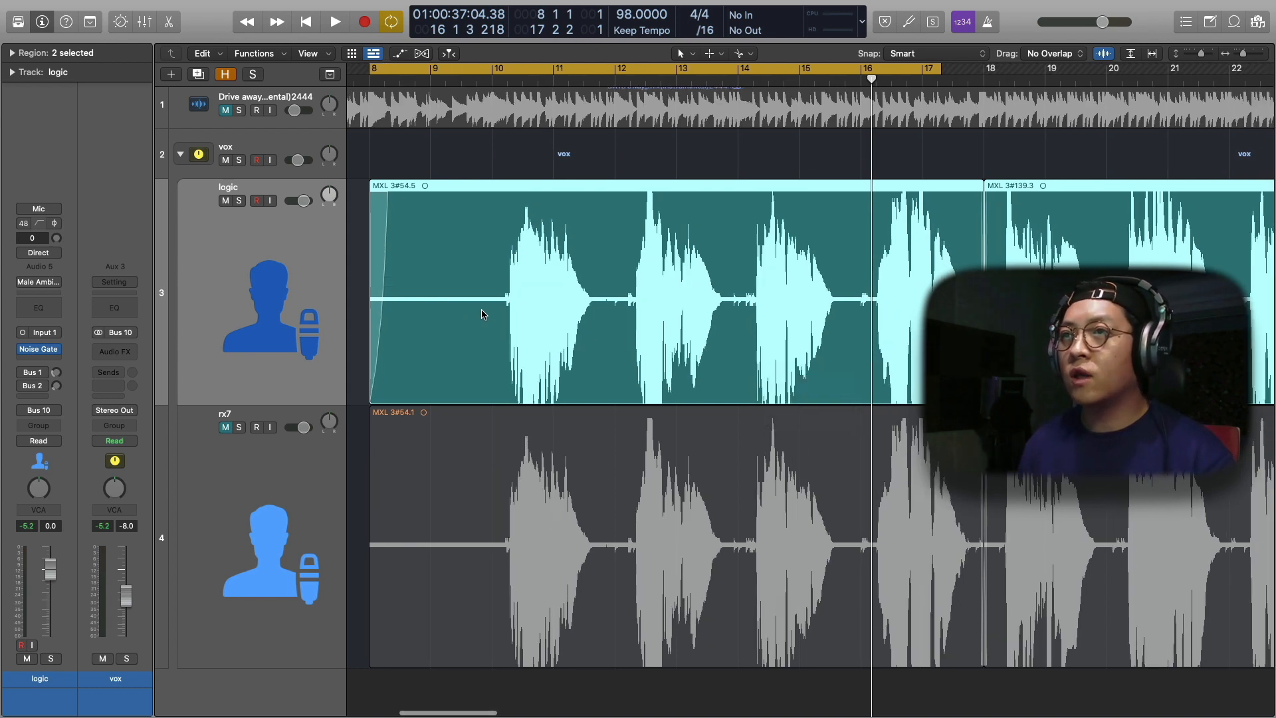
left_click_drag(961, 72, 1009, 71)
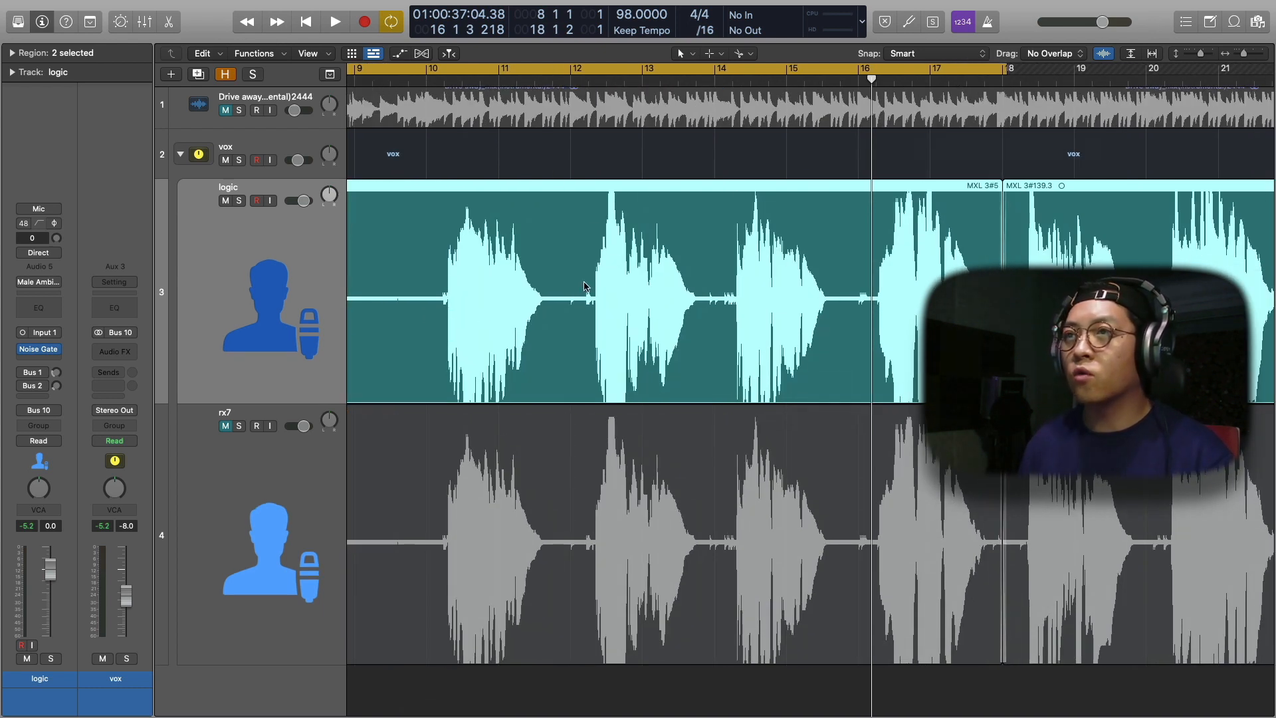
Show track automation and pull the logic track's volume down to -∞ dB in the gap just before the first vocal phrase
scroll(585, 286, "left", 2)
key("a")
scroll(585, 286, "left", 2)
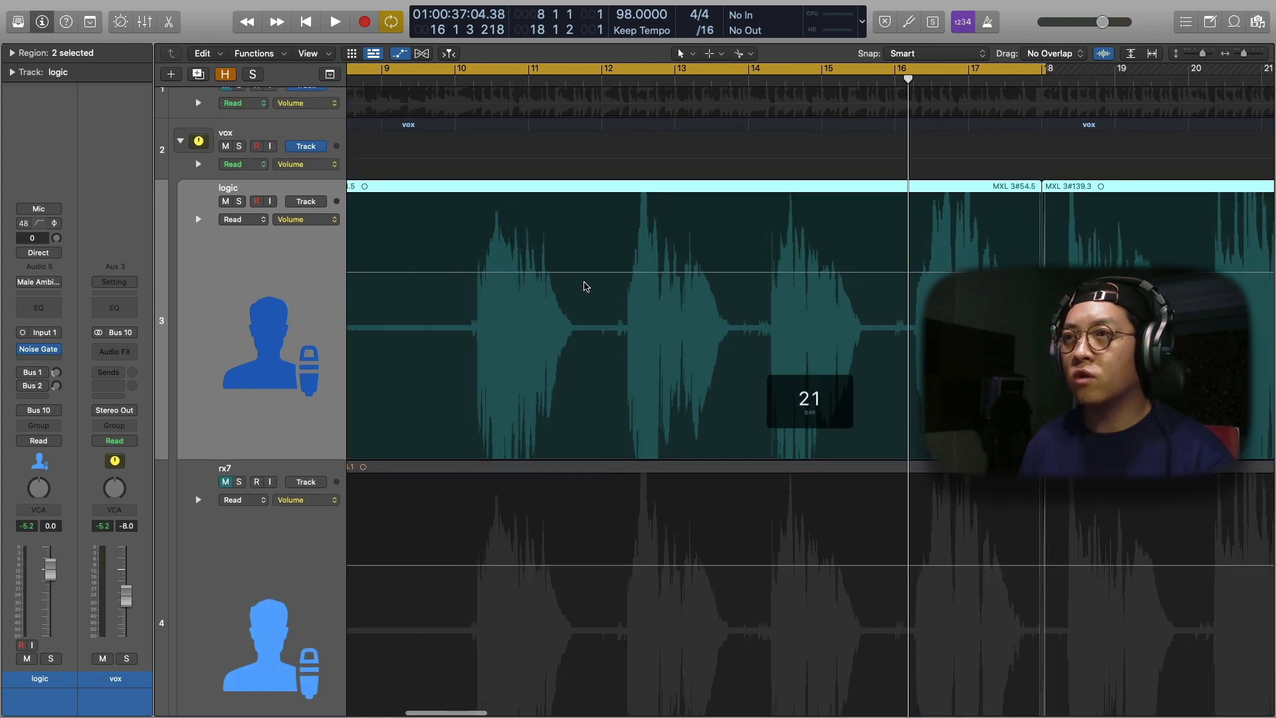
scroll(585, 286, "up", 3)
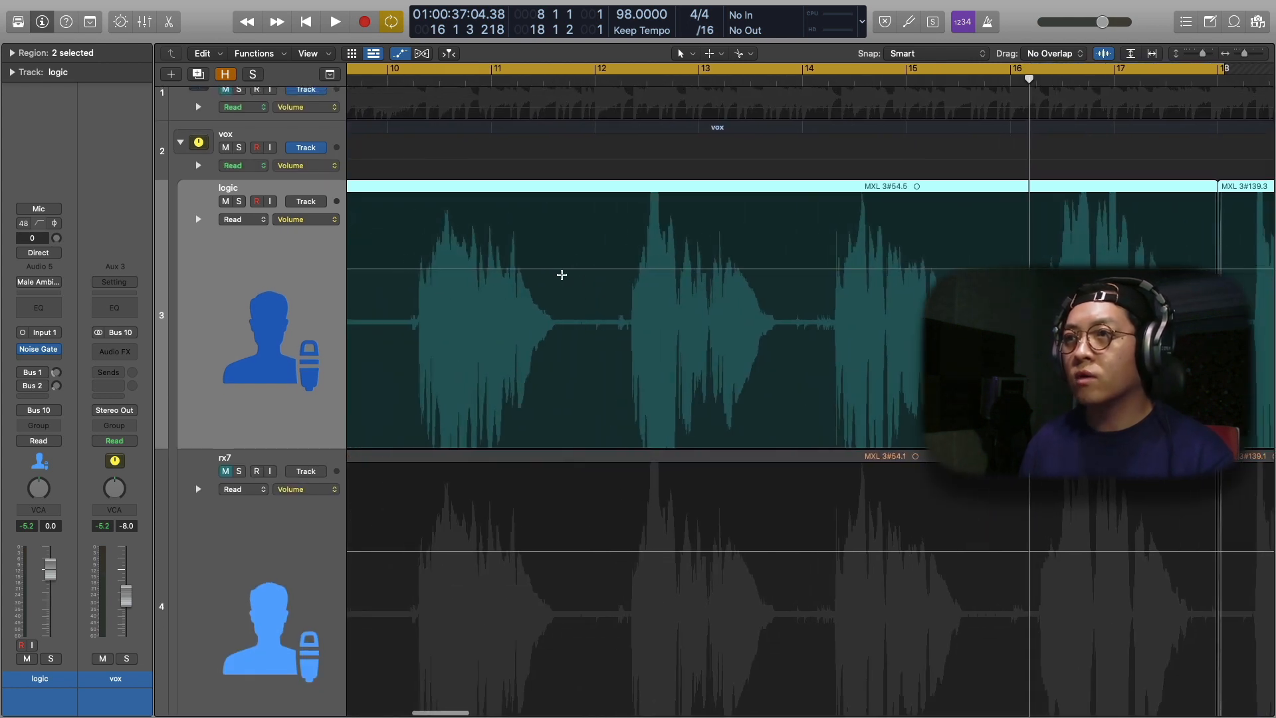
scroll(565, 276, "left", 2)
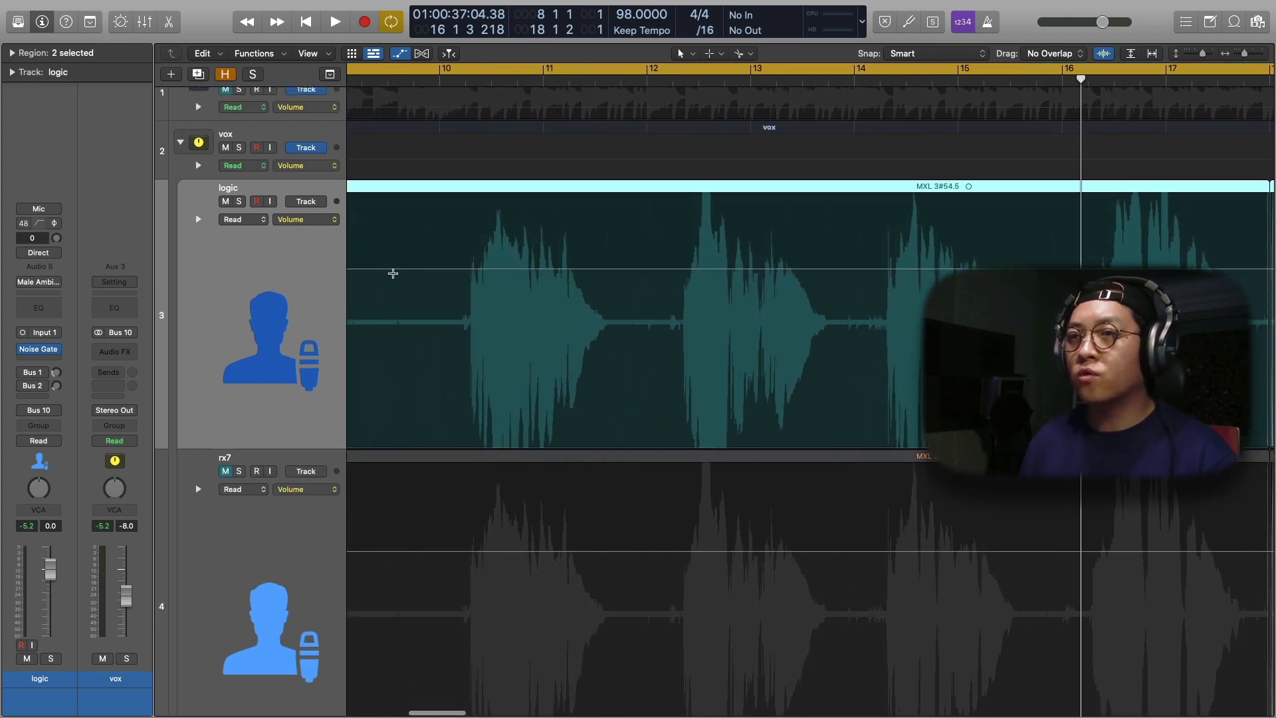
left_click_drag(398, 269, 474, 315)
left_click_drag(442, 273, 458, 450)
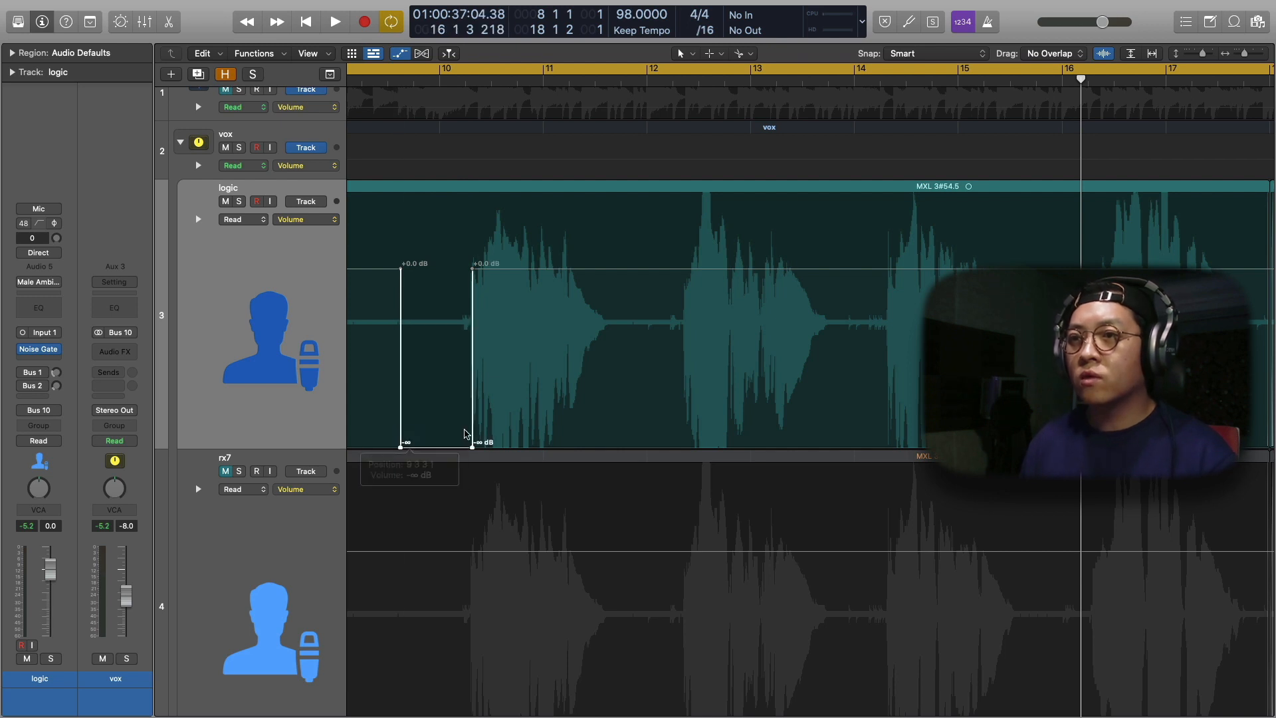
left_click(476, 338)
Reshape the first volume dip into a curved rise to 0 dB at the vocal's entry and audition it
scroll(477, 340, "up", 5)
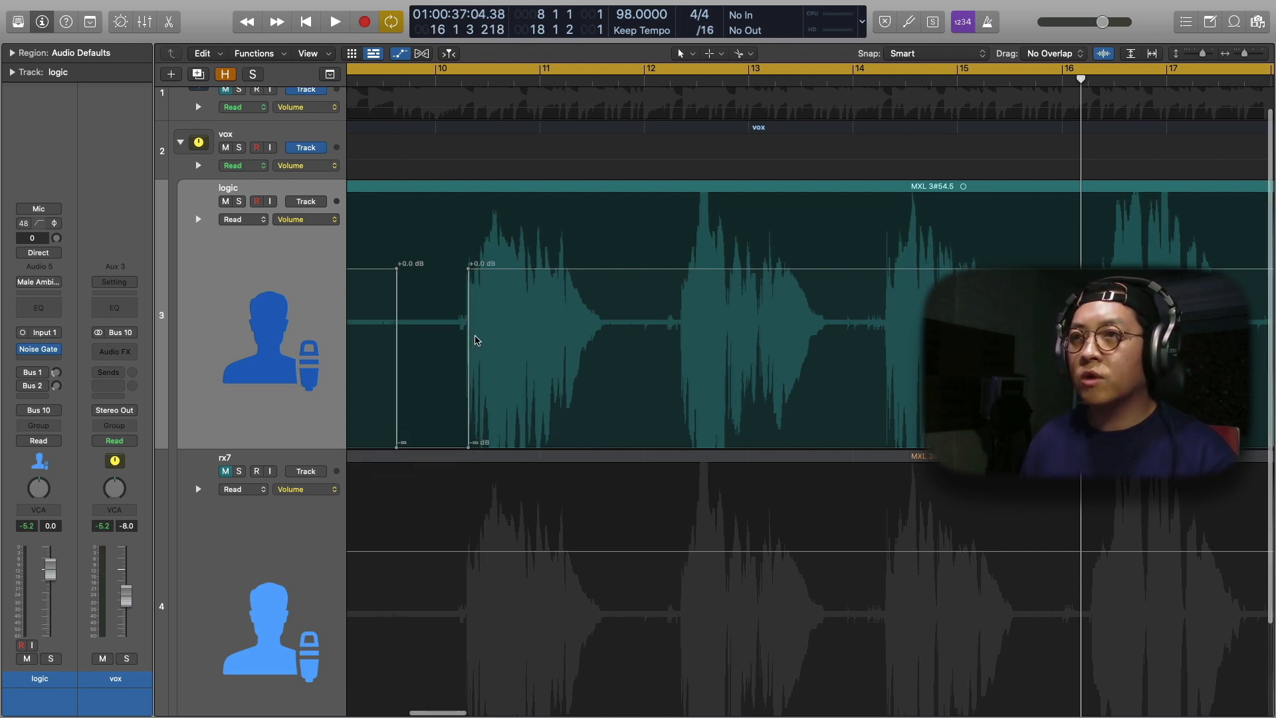
scroll(477, 340, "left", 8)
scroll(475, 340, "left", 2)
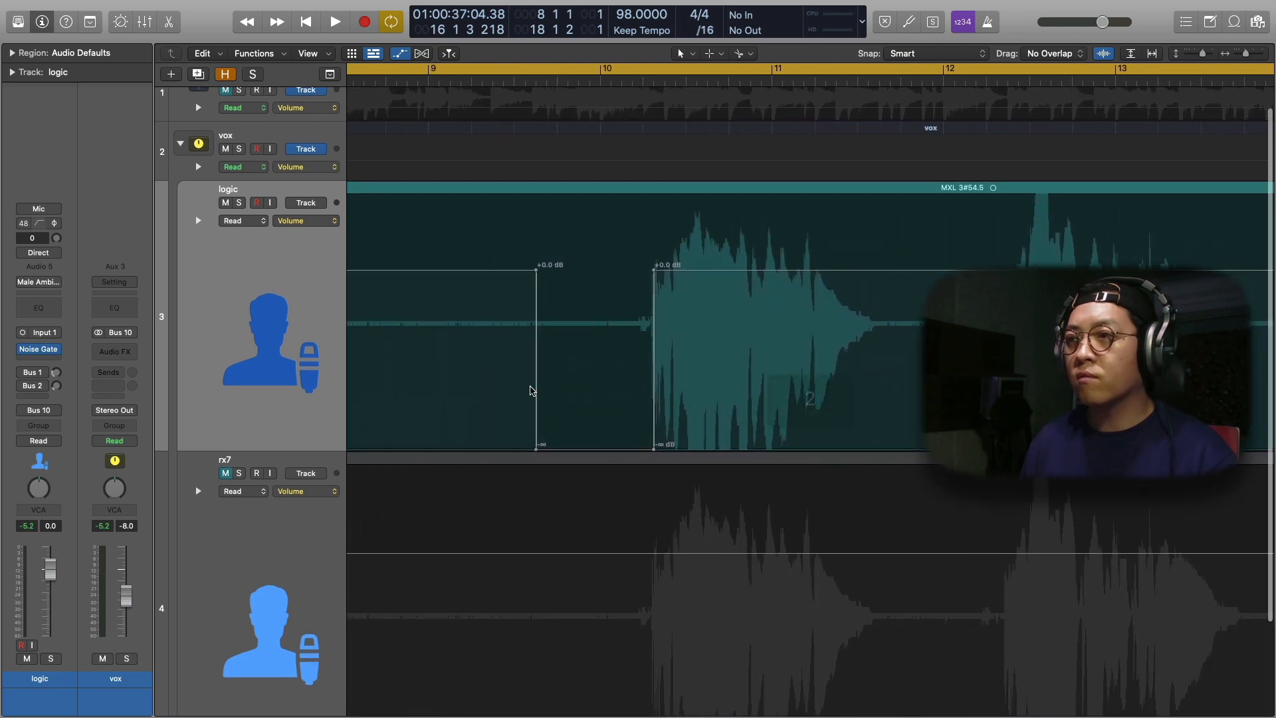
left_click_drag(653, 448, 653, 270)
key("t")
key("u")
left_click_drag(607, 362, 618, 373)
left_click(557, 79)
key("space")
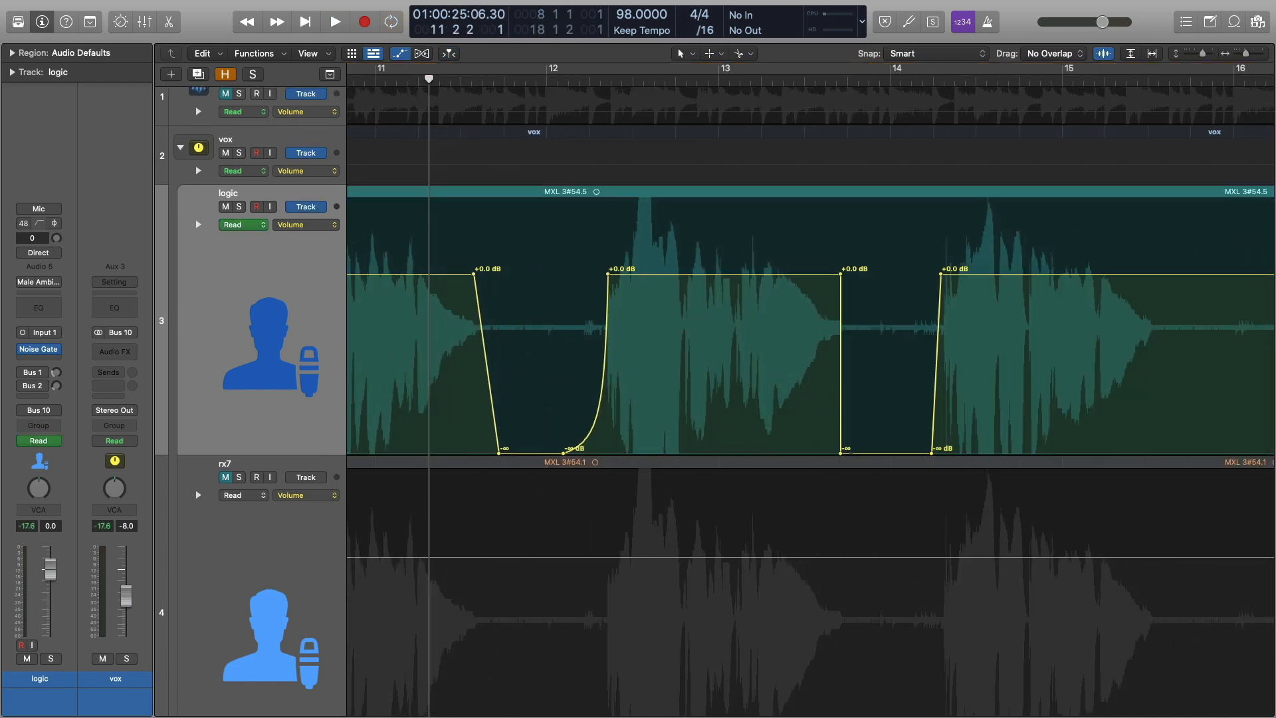
Dip the logic track's volume between the second and third phrases, with the fade-down reaching -∞ dB at 13 4 2 17
left_click_drag(852, 454, 858, 454)
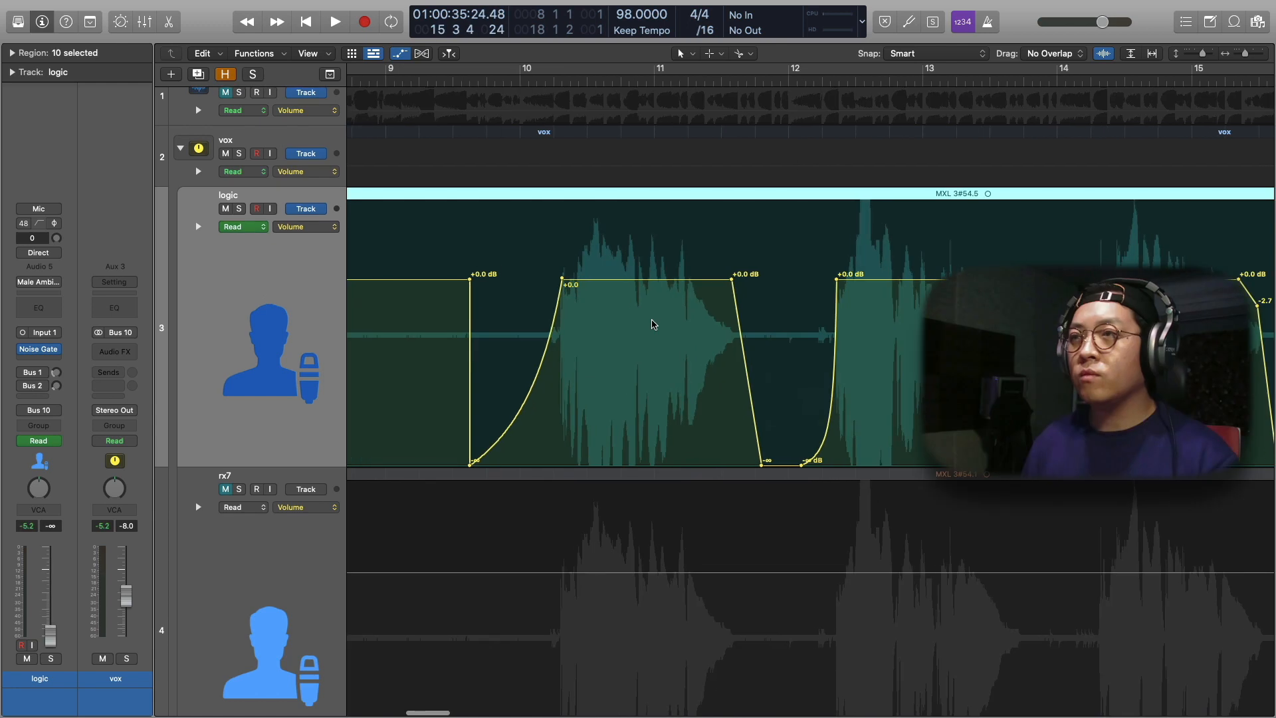
scroll(652, 324, "down", 2)
scroll(652, 324, "left", 3)
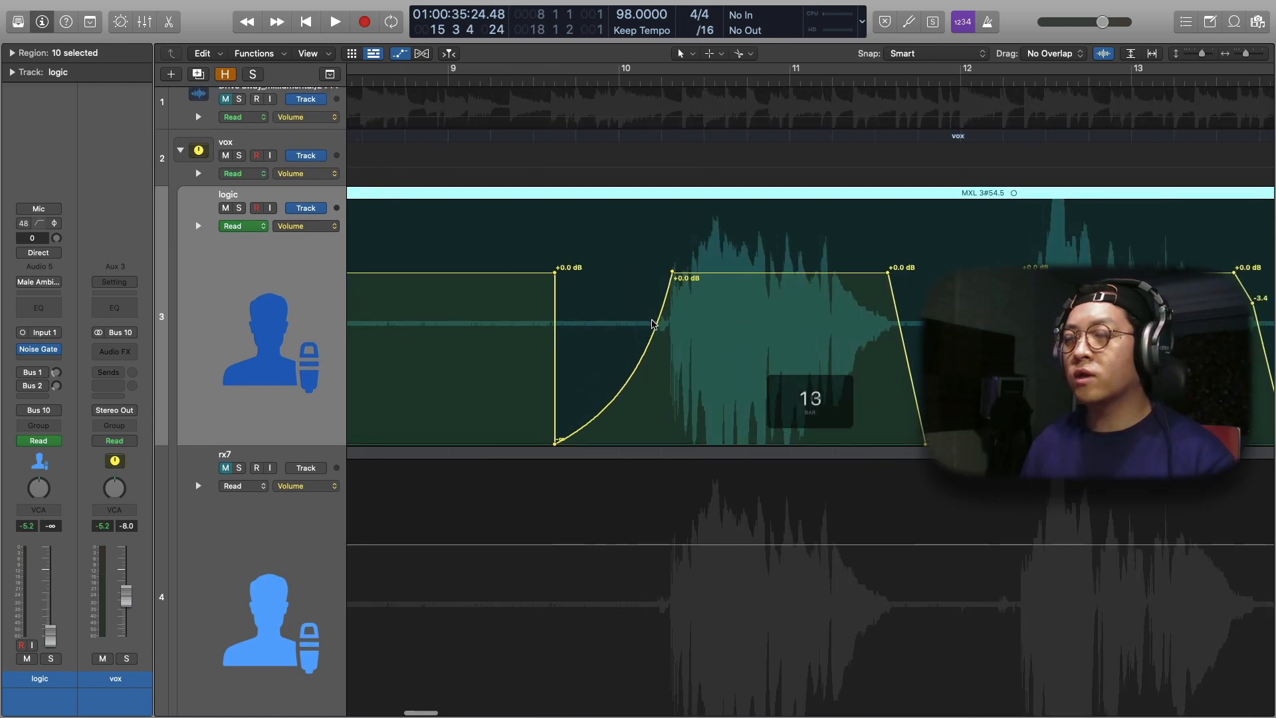
scroll(651, 325, "left", 2)
scroll(652, 325, "left", 1)
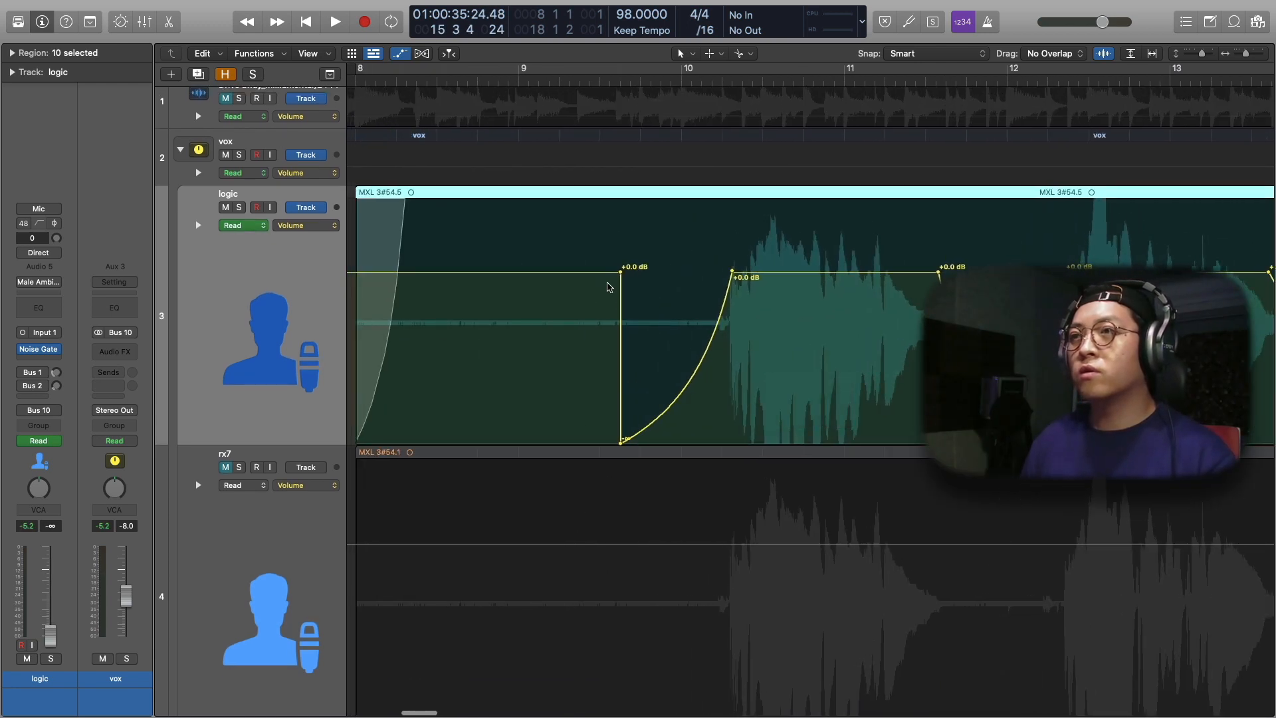
scroll(749, 321, "right", 3)
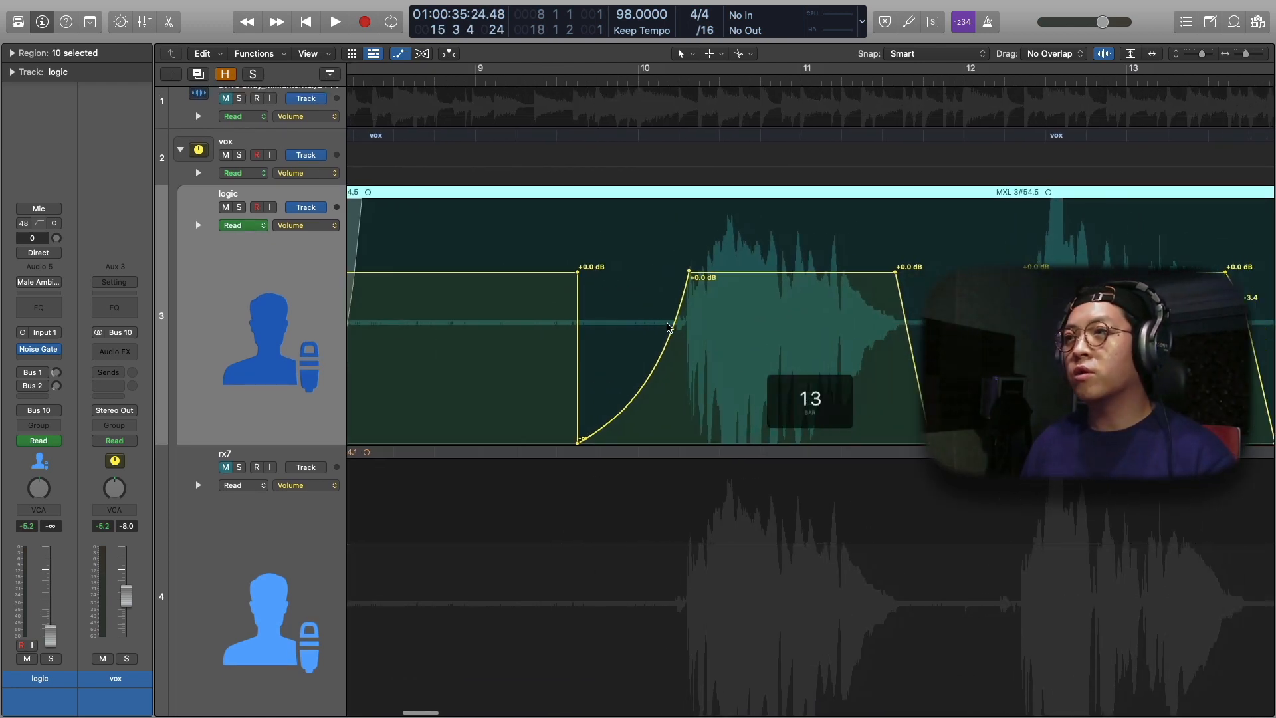
Play back the opening vocal phrases to check how the volume automation between them sounds
left_click(552, 83)
key("space")
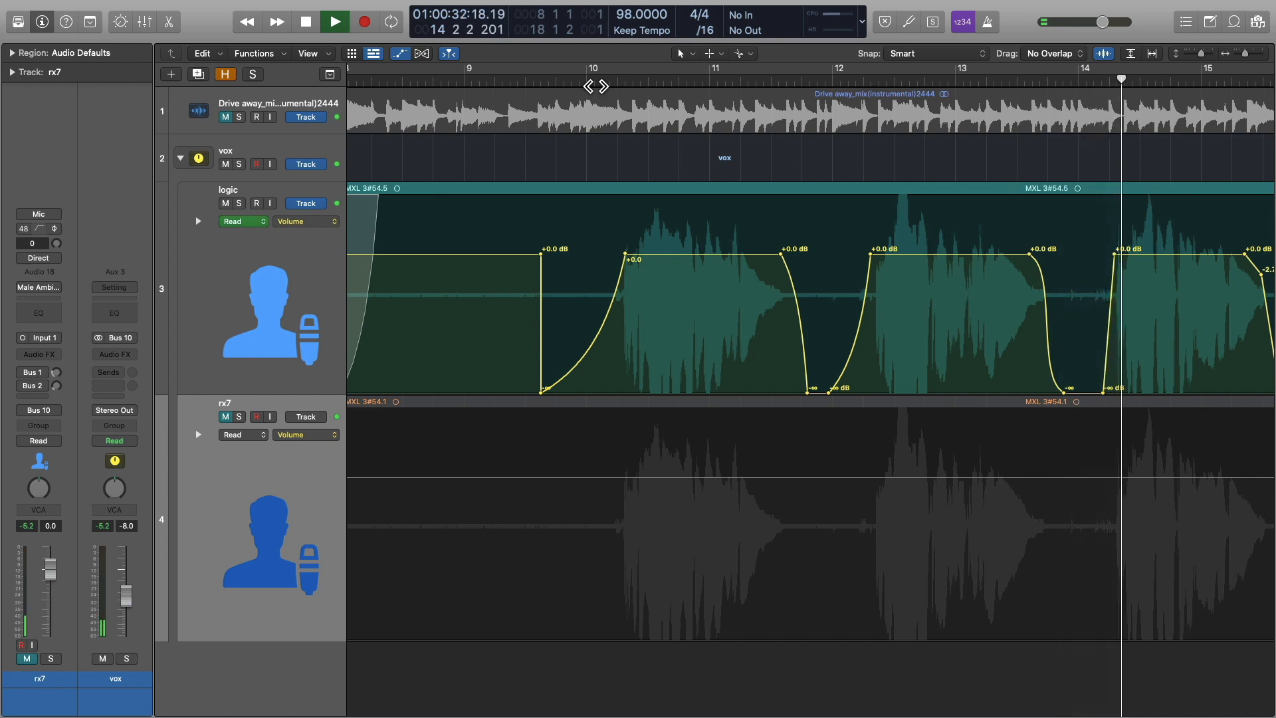
scroll(596, 87, "right", 1)
scroll(596, 86, "right", 3)
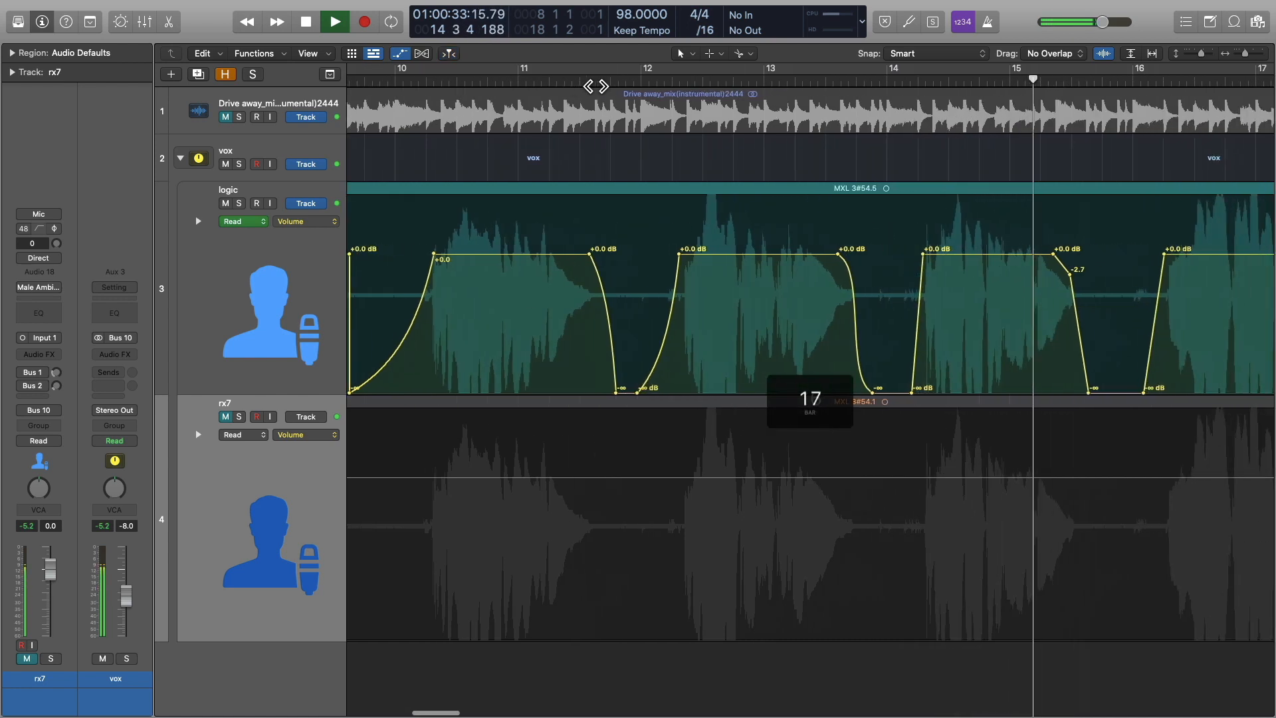
key("space")
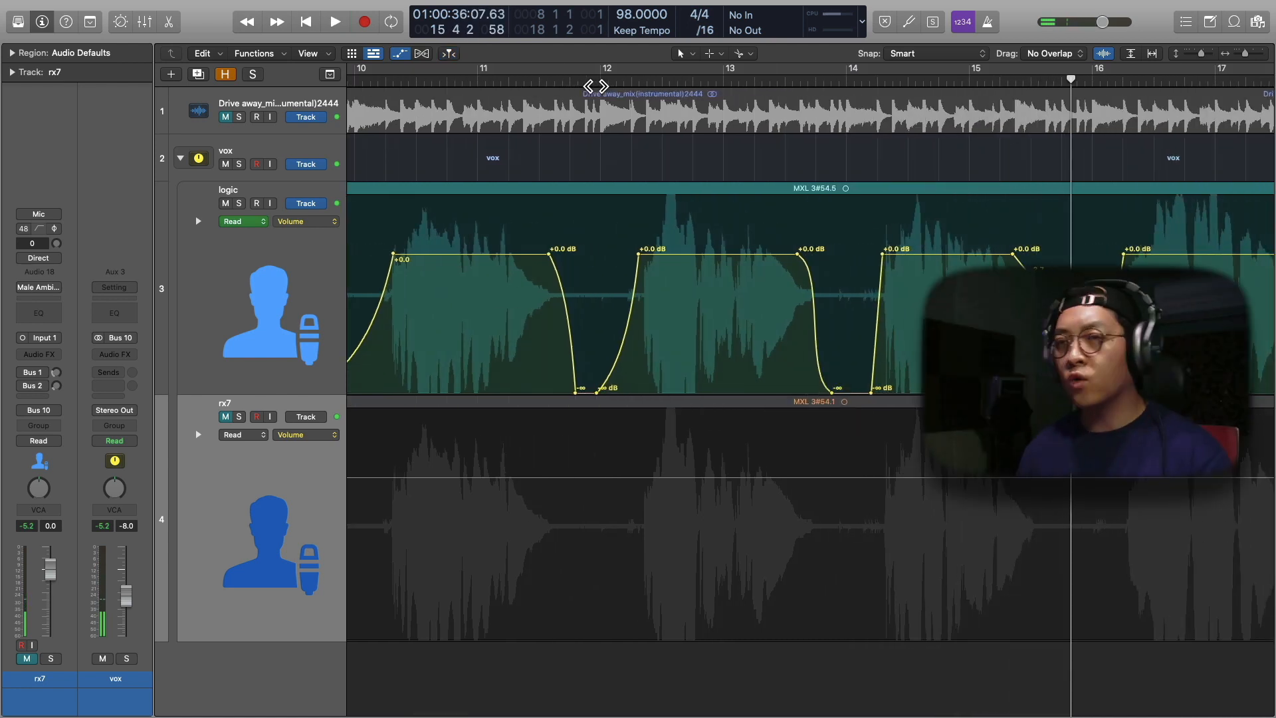
scroll(596, 86, "right", 2)
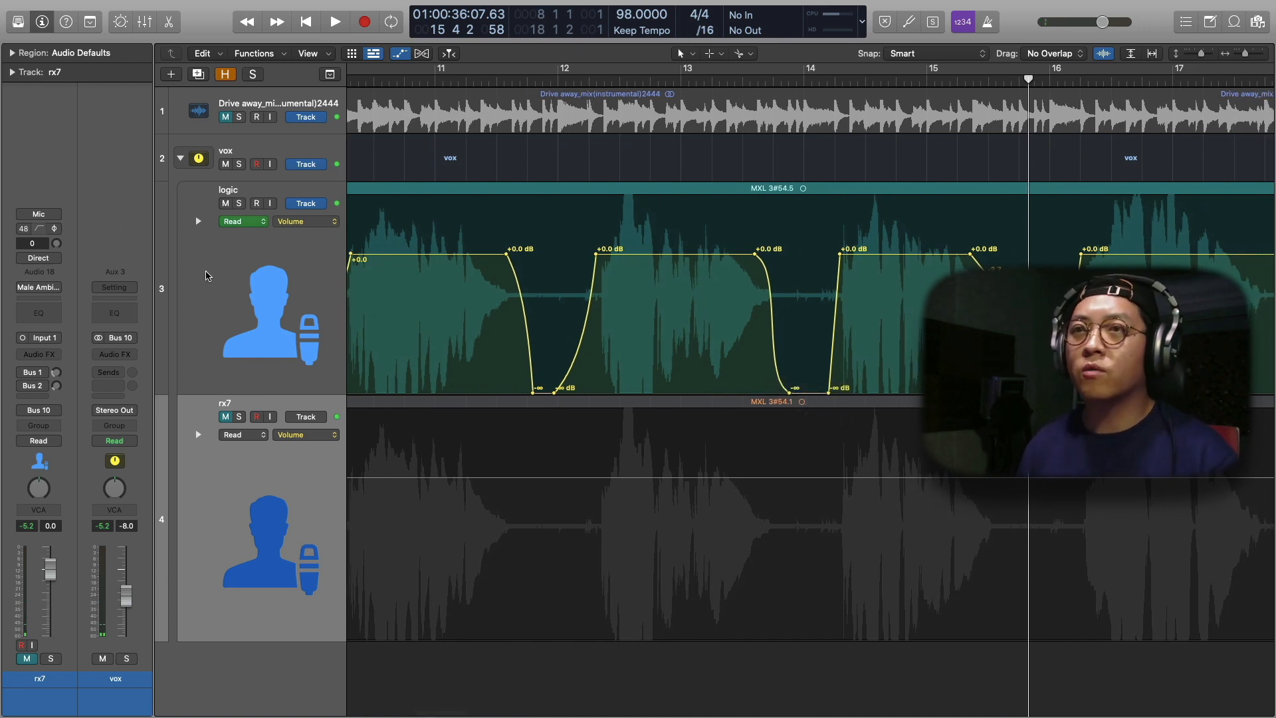
Hide the track automation and select the vox track stack
left_click(206, 276)
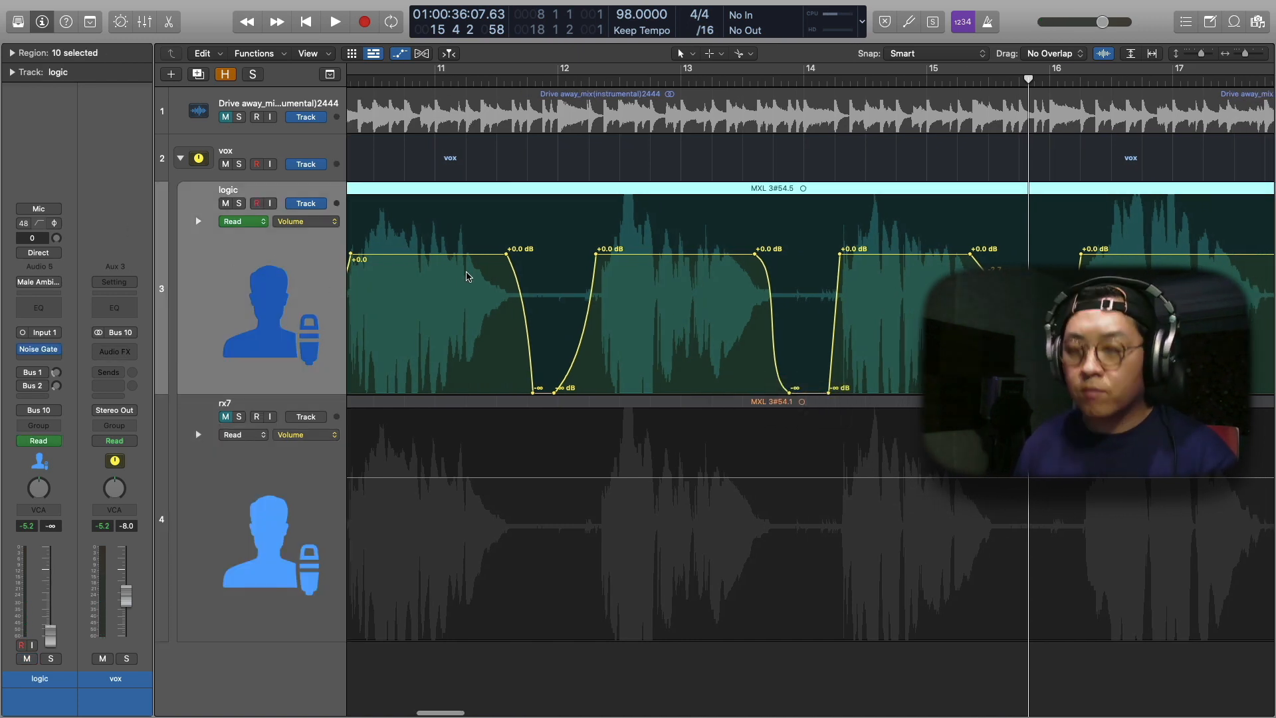
scroll(468, 276, "left", 2)
key("a")
scroll(467, 276, "right", 1)
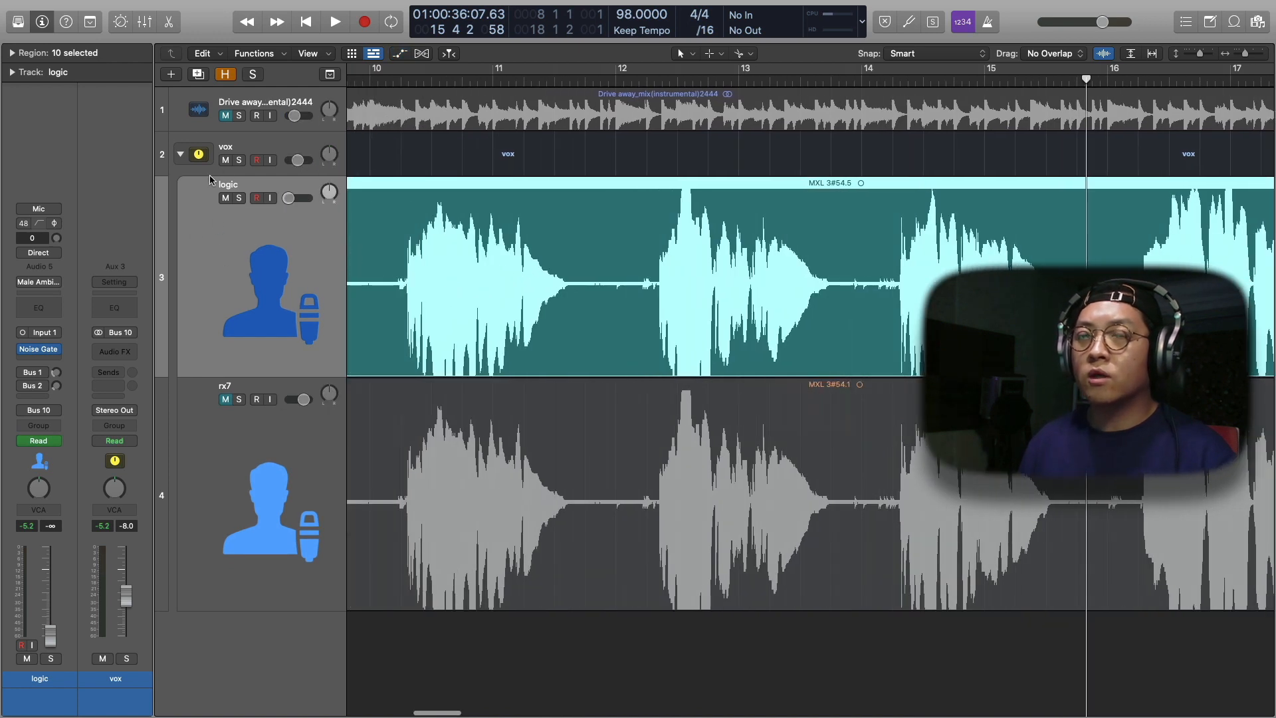
left_click(232, 153)
scroll(451, 258, "left", 3)
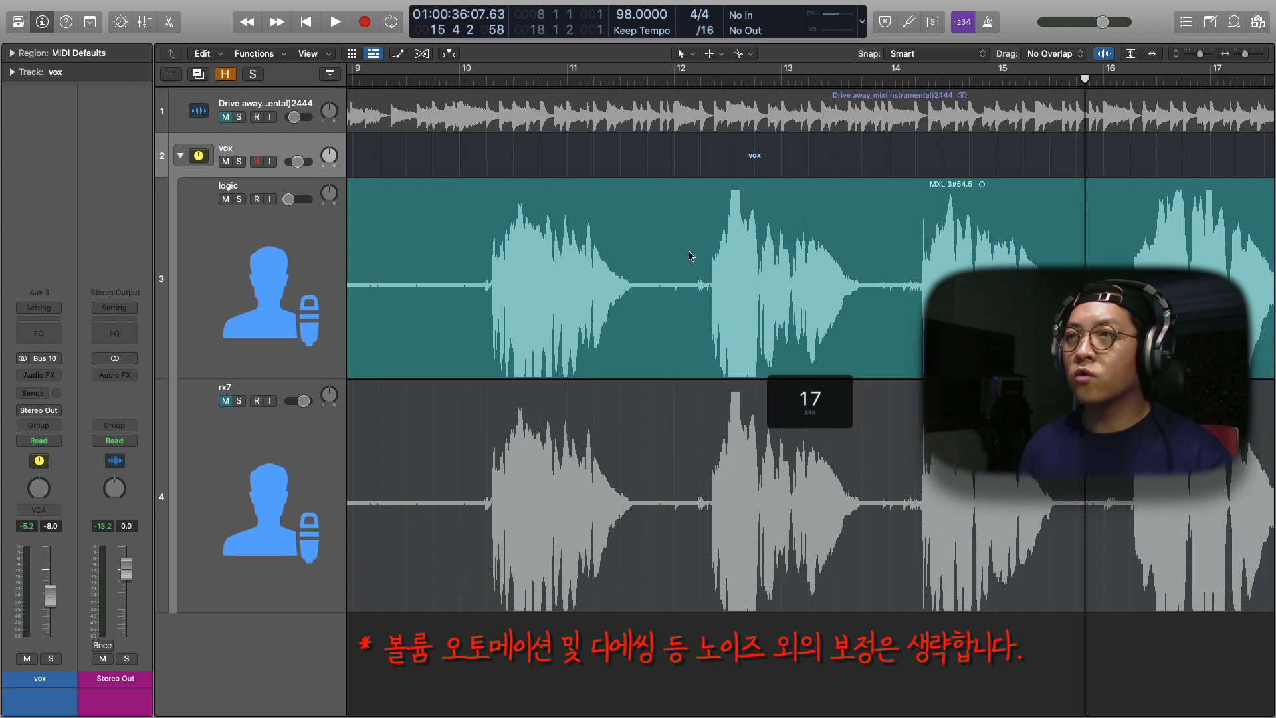
Select the logic track with its regions and slightly reduce its track height
scroll(688, 256, "right", 3)
key("a")
scroll(688, 252, "up", 3)
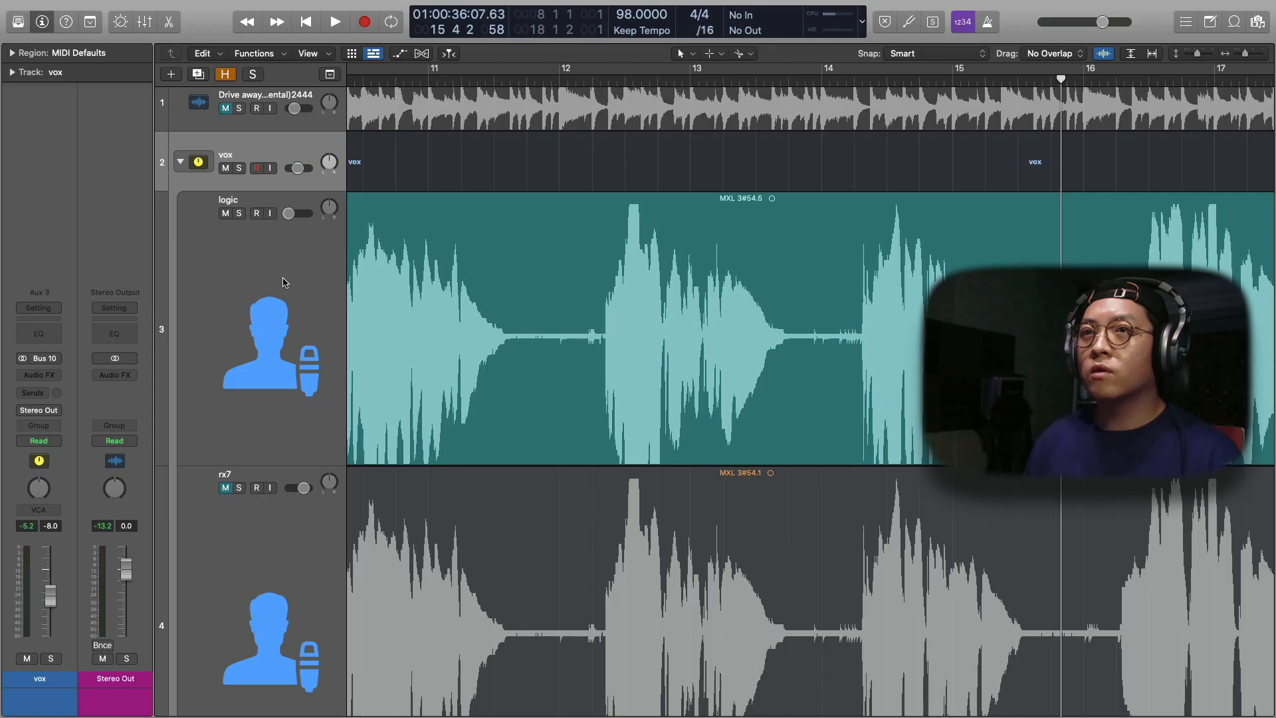
key("super+Up")
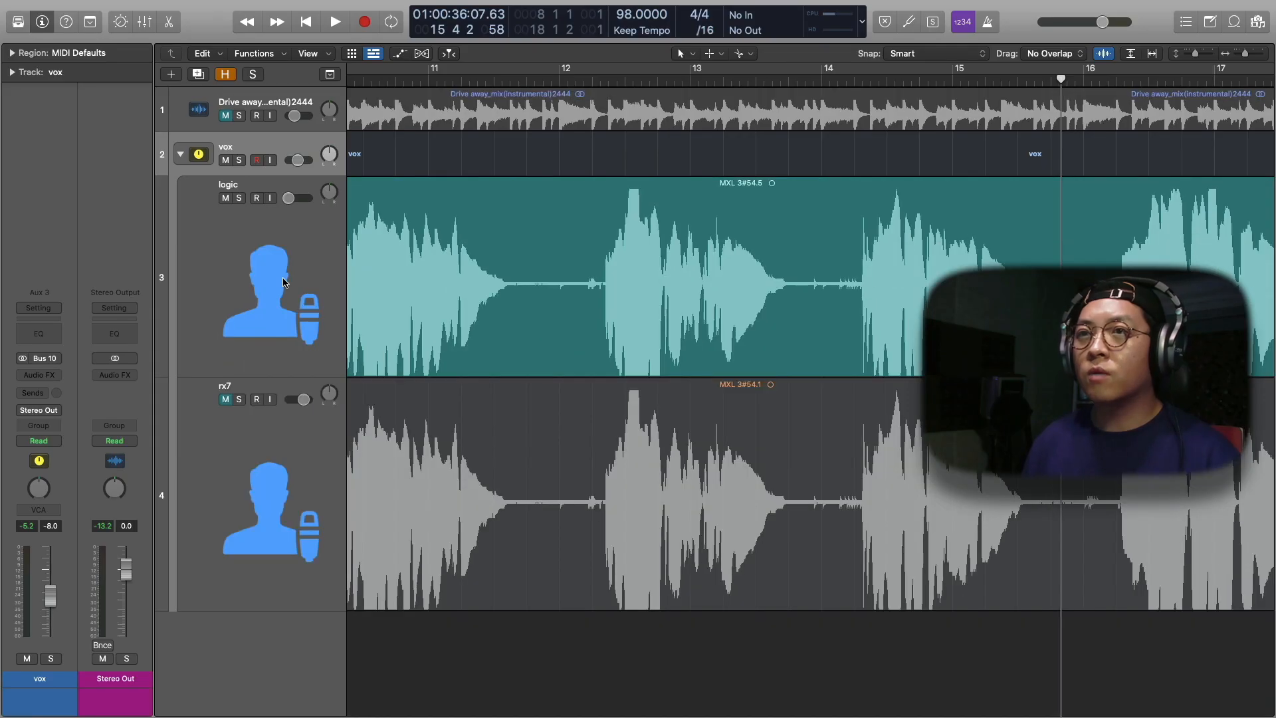
left_click(284, 283)
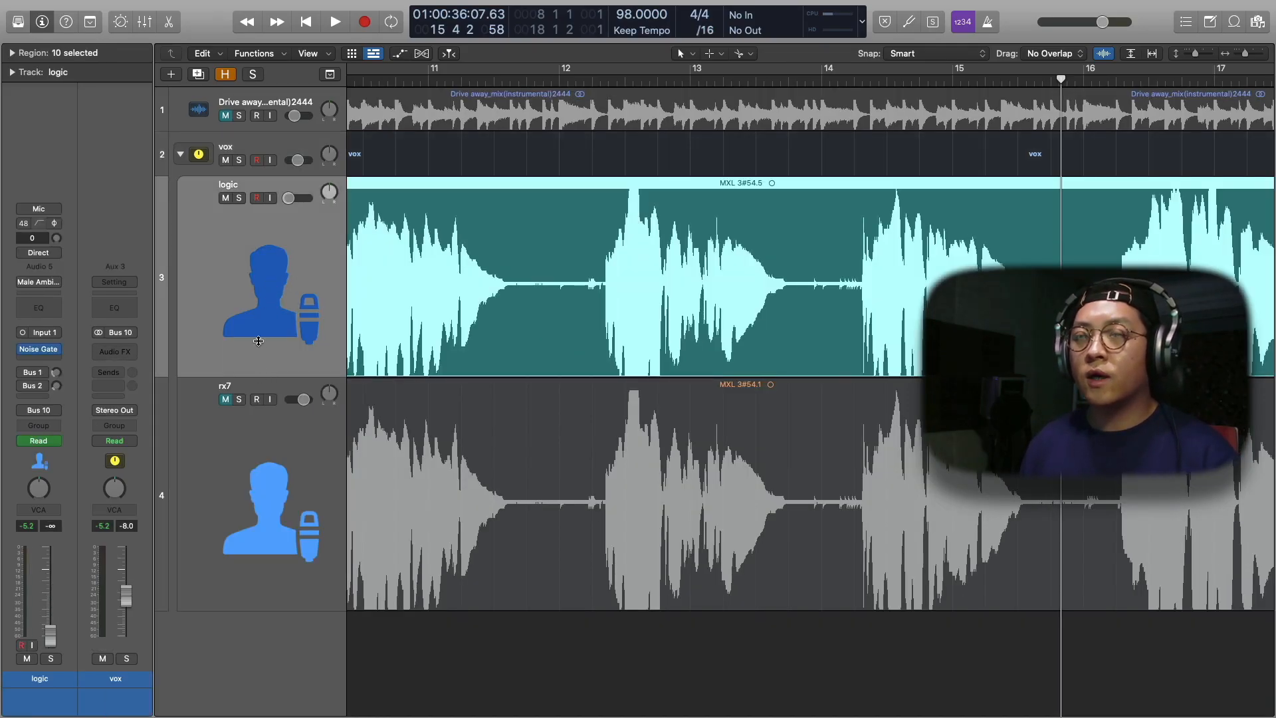
left_click_drag(259, 344, 258, 338)
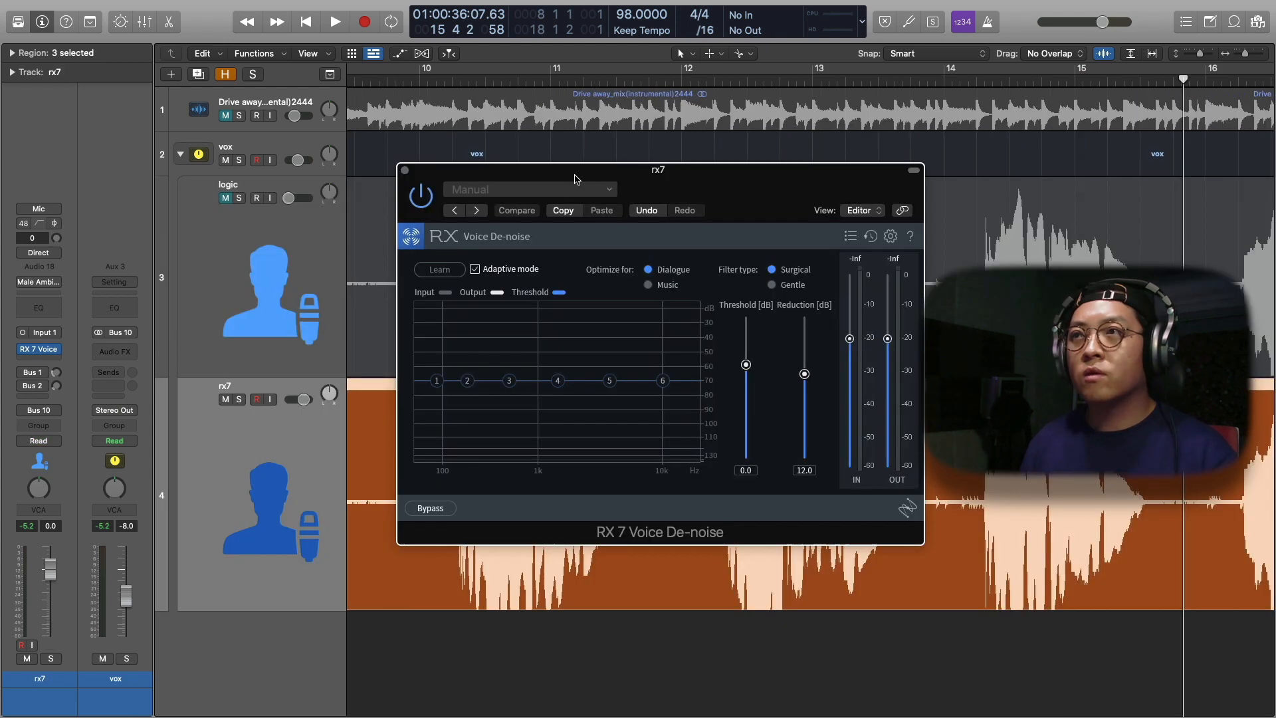
Reposition the rx7 track's RX 7 Voice De-noise window and turn off Adaptive mode
left_click_drag(578, 179, 561, 217)
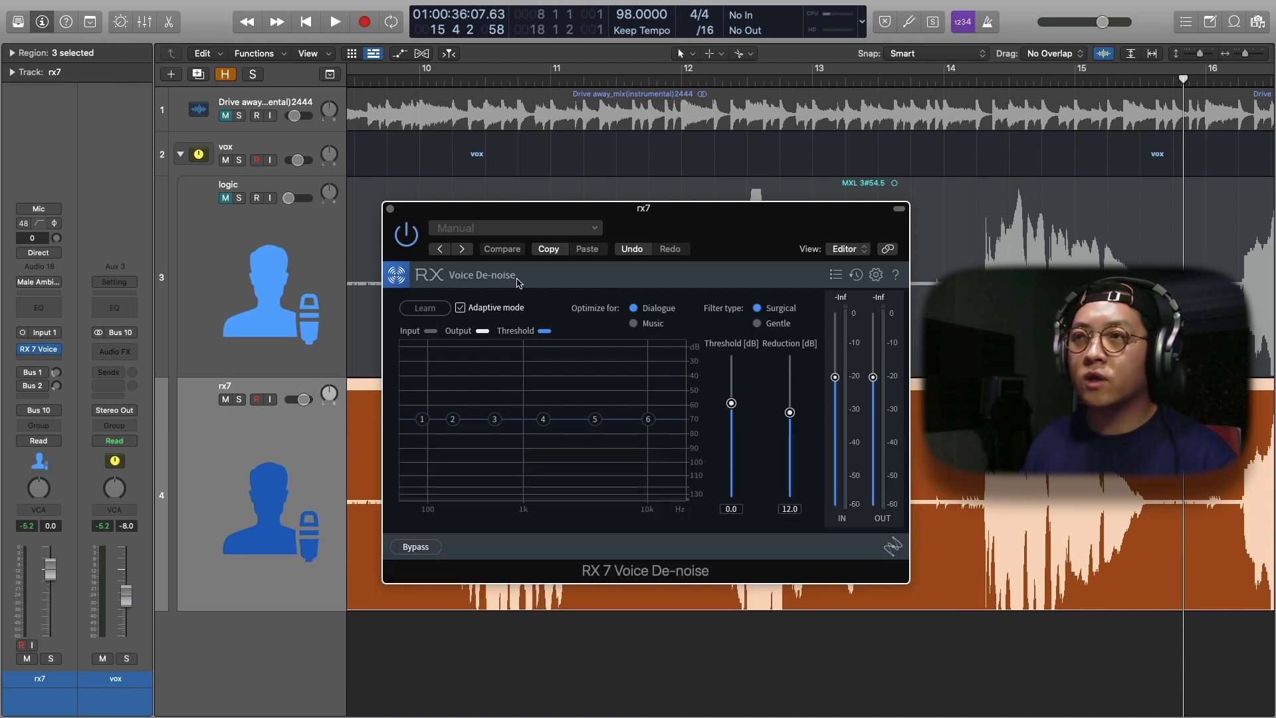
left_click_drag(648, 217, 636, 214)
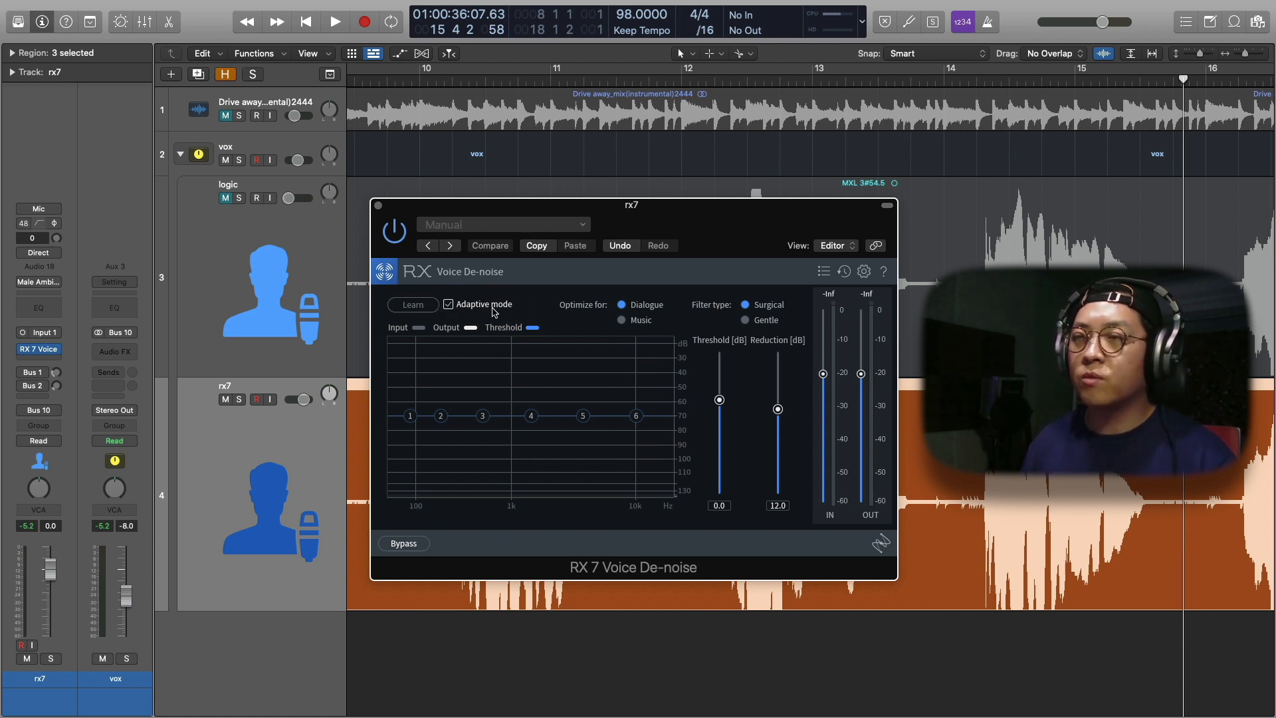
left_click(448, 305)
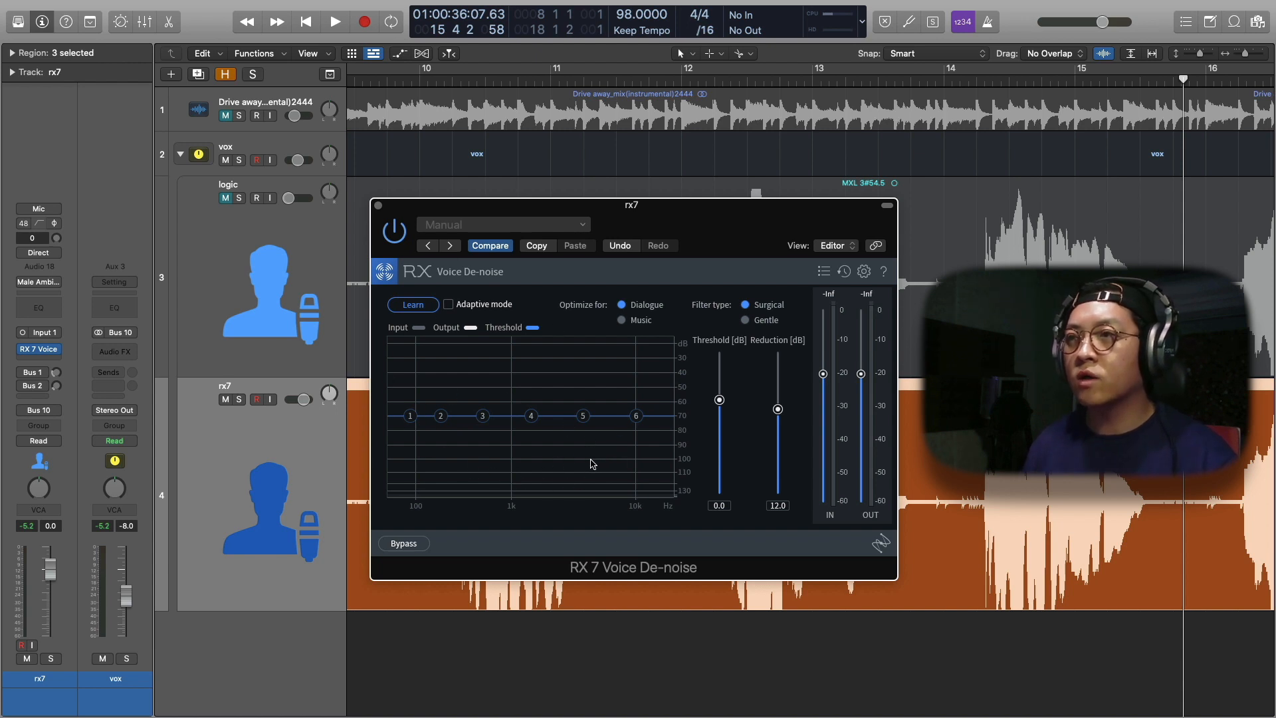
Move the plug-in window off the waveform and marquee-select the rx7 gap between the first two phrases, from 11 3 3 1 to 12 2 2 121
left_click_drag(681, 223, 930, 295)
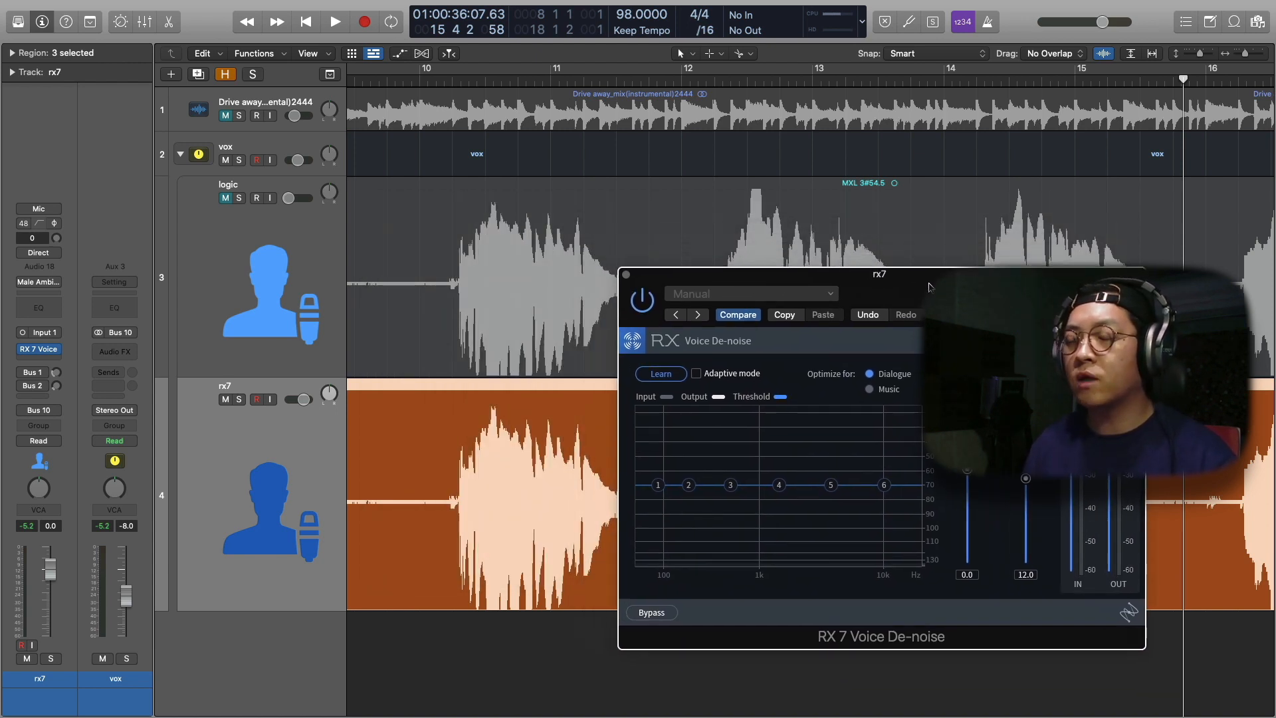
scroll(380, 517, "left", 5)
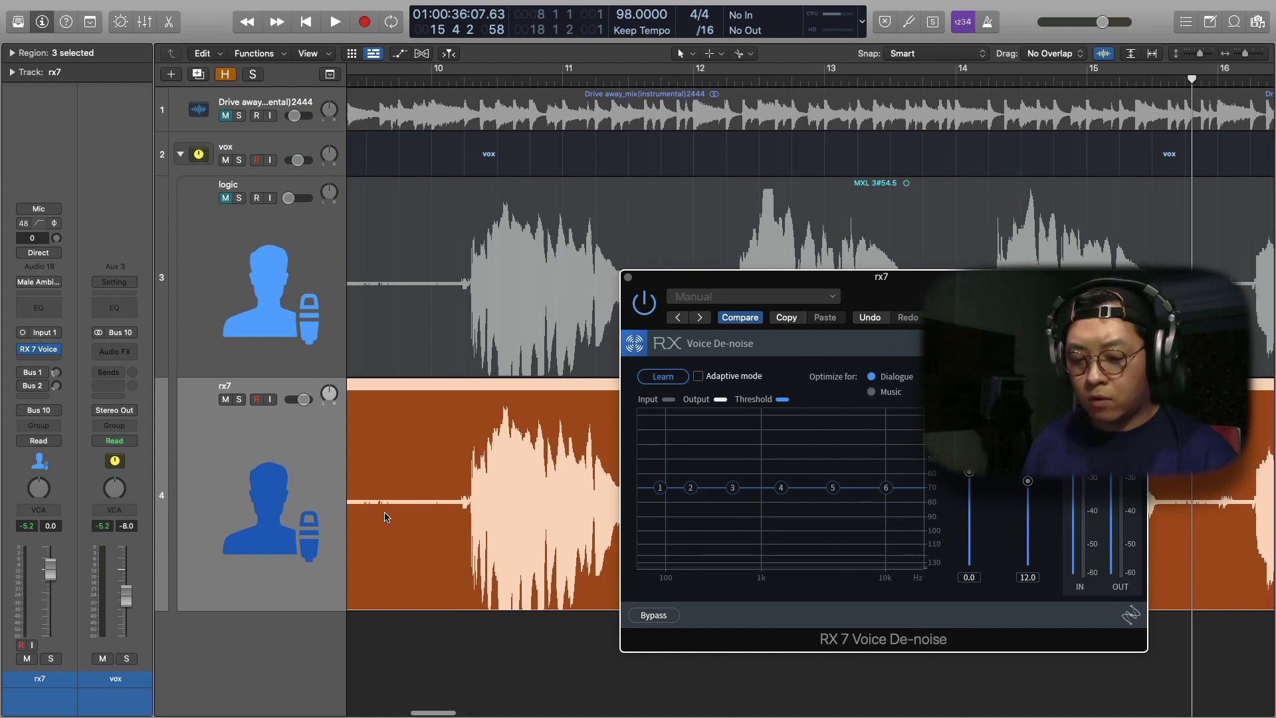
scroll(388, 518, "right", 10)
left_click_drag(416, 512, 568, 509)
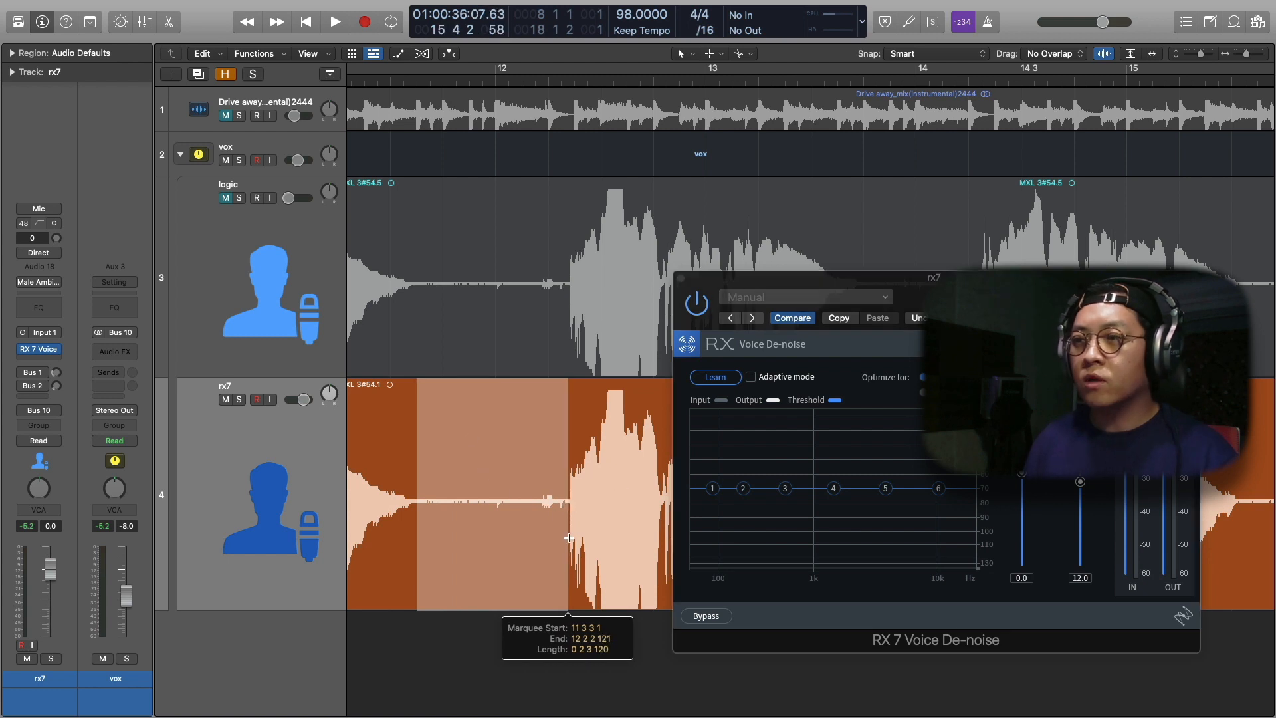
left_click_drag(851, 282, 780, 277)
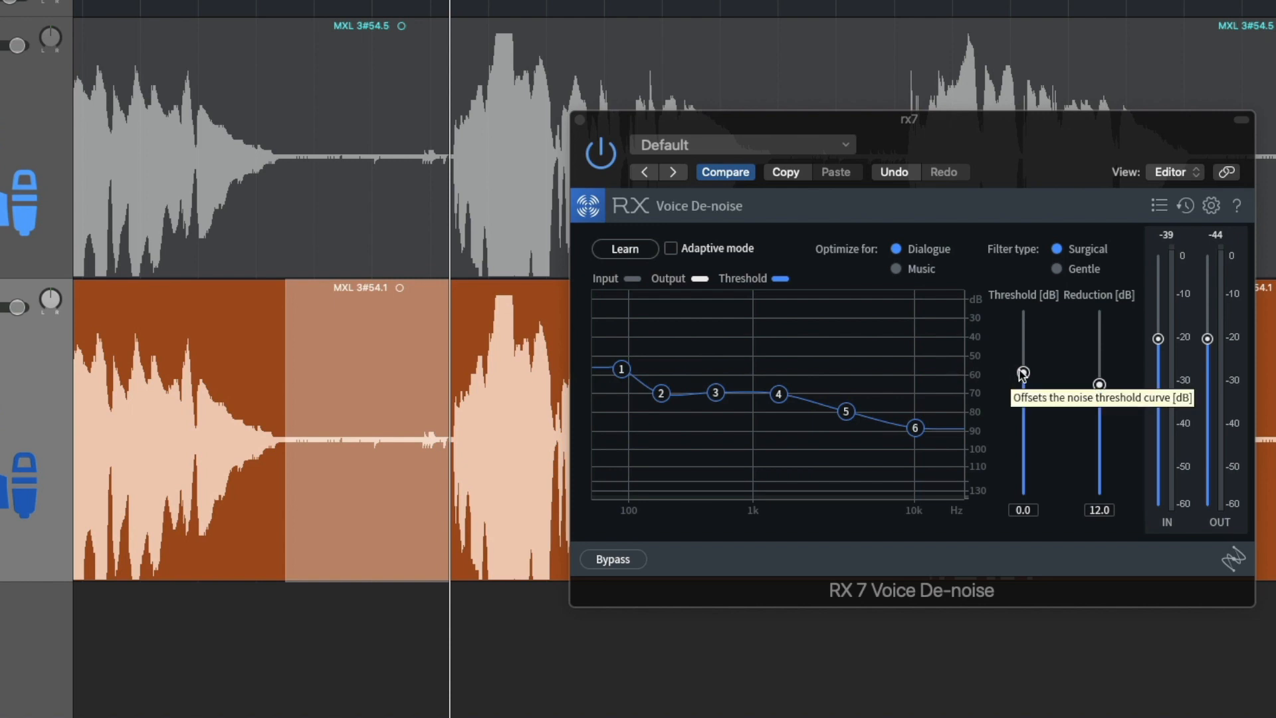
Audition the selected noise gap and raise the Voice De-noise threshold to 4.9 dB
key("space")
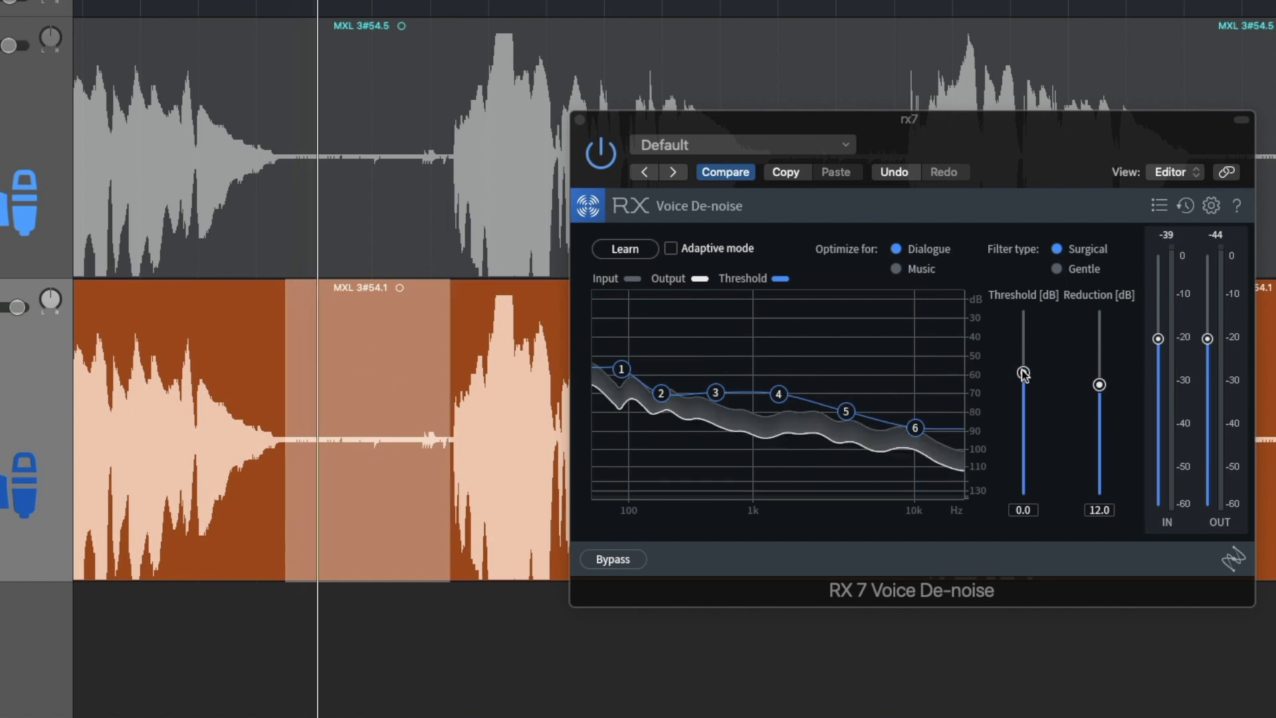
left_click_drag(1023, 370, 1022, 344)
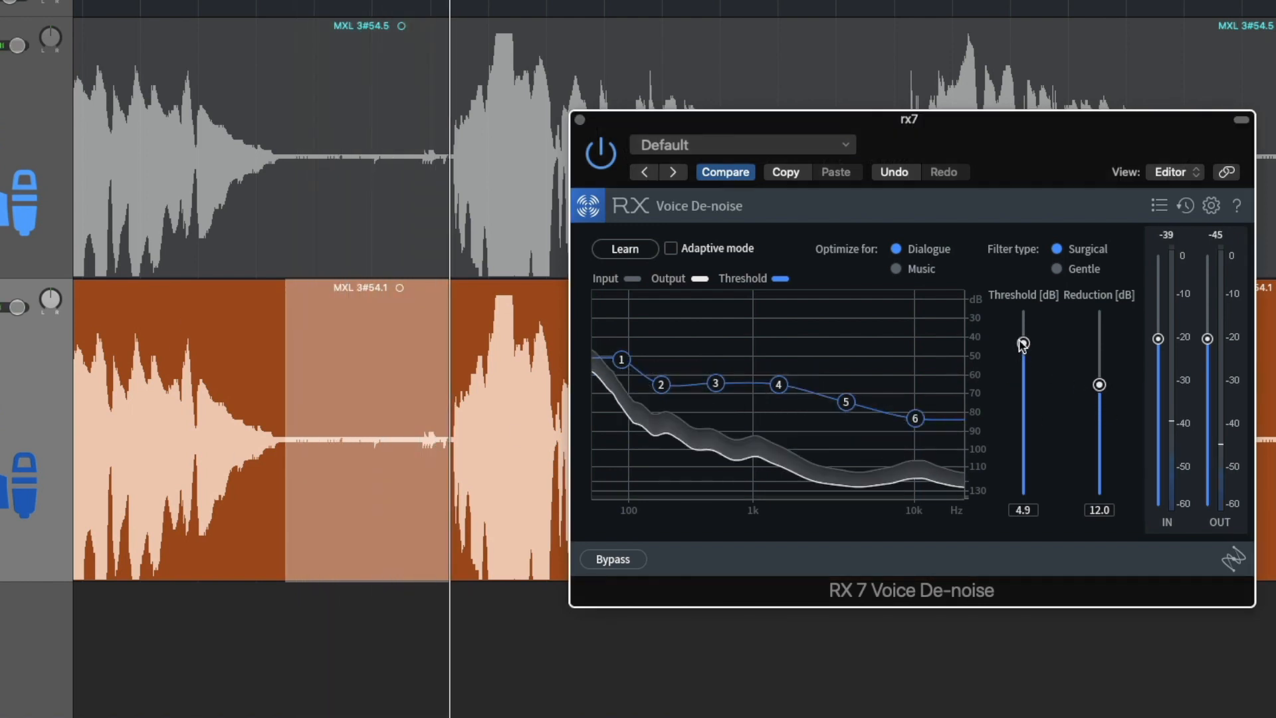
Audition the rx7 vocal and adjust Voice De-noise to a 3.5 dB threshold and 15.3 dB reduction, clearing the marquee selection
left_click_drag(1099, 384, 1099, 325)
key("space")
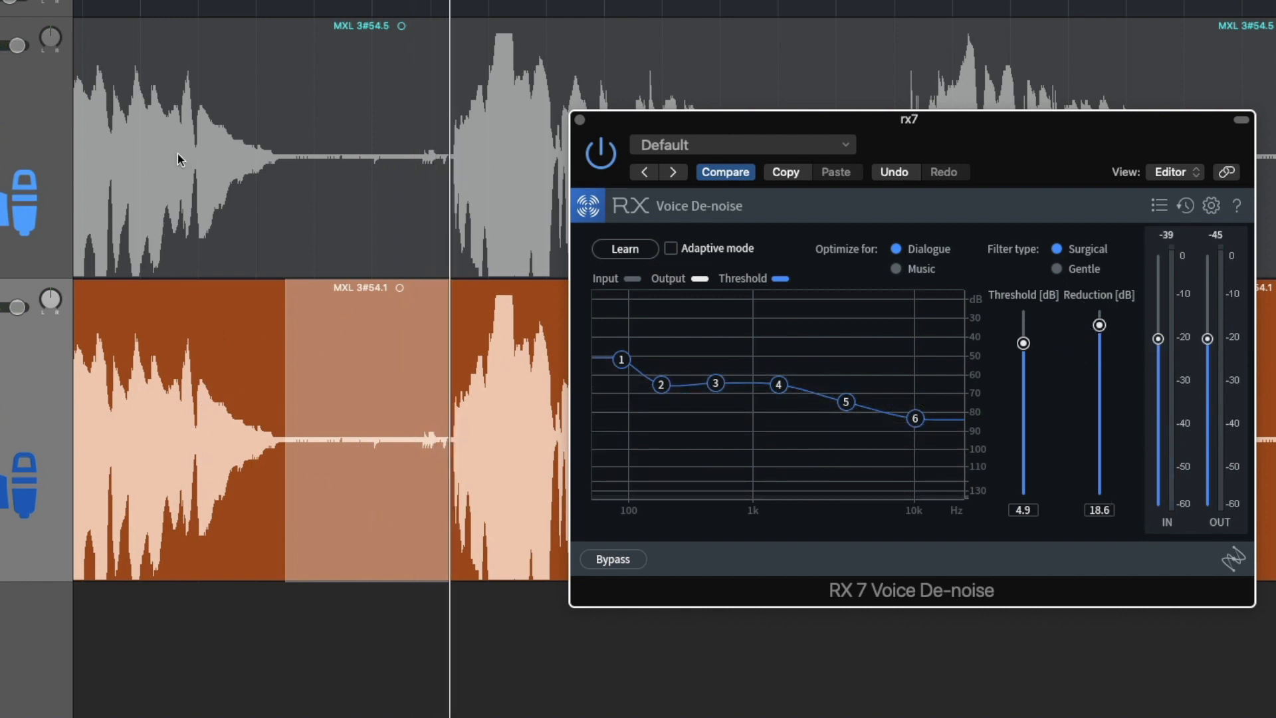
left_click(222, 599)
key("space")
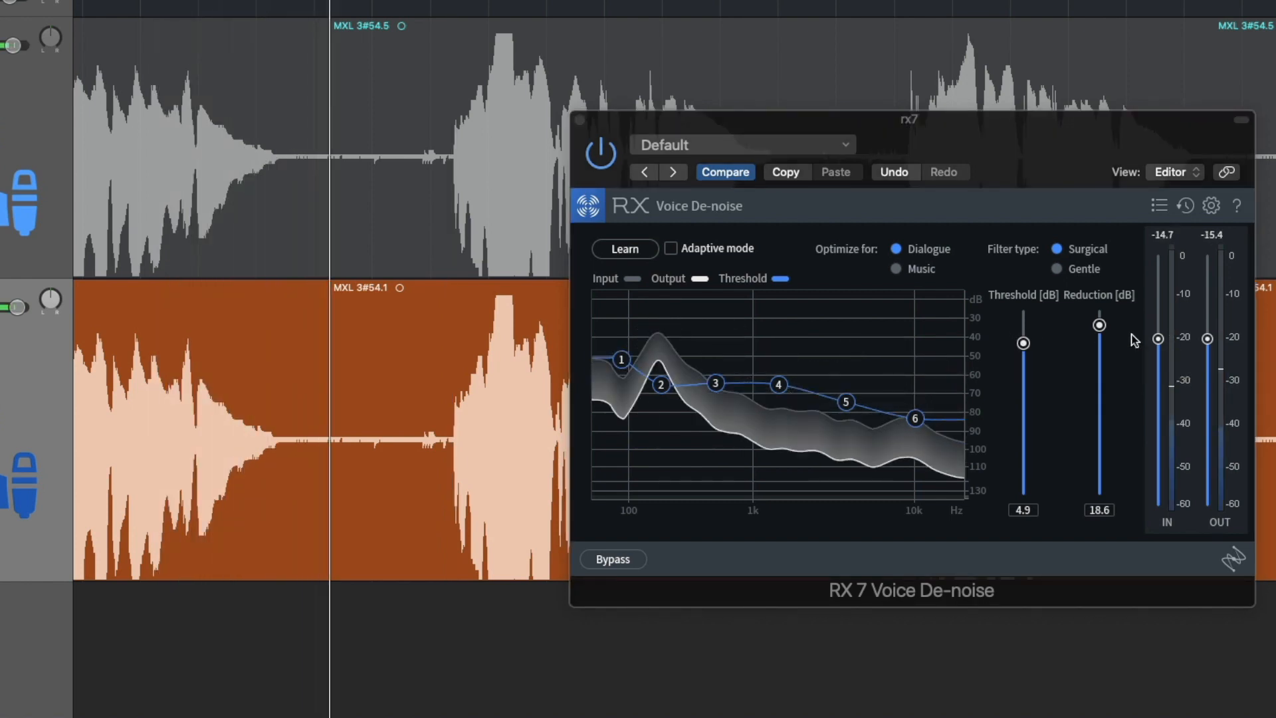
left_click_drag(1100, 326, 1101, 346)
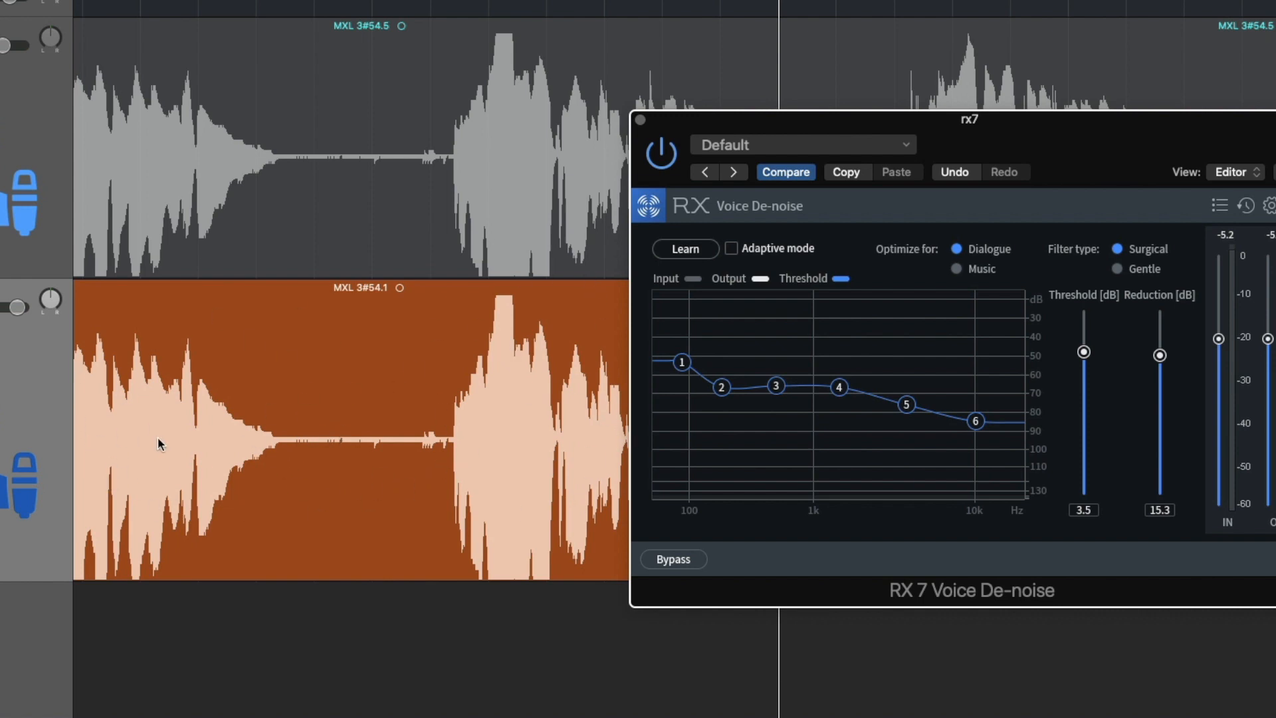
Set a cycle range across the opening rx7 phrases and audition the gap between them with Voice De-noise active
scroll(169, 372, "left", 3)
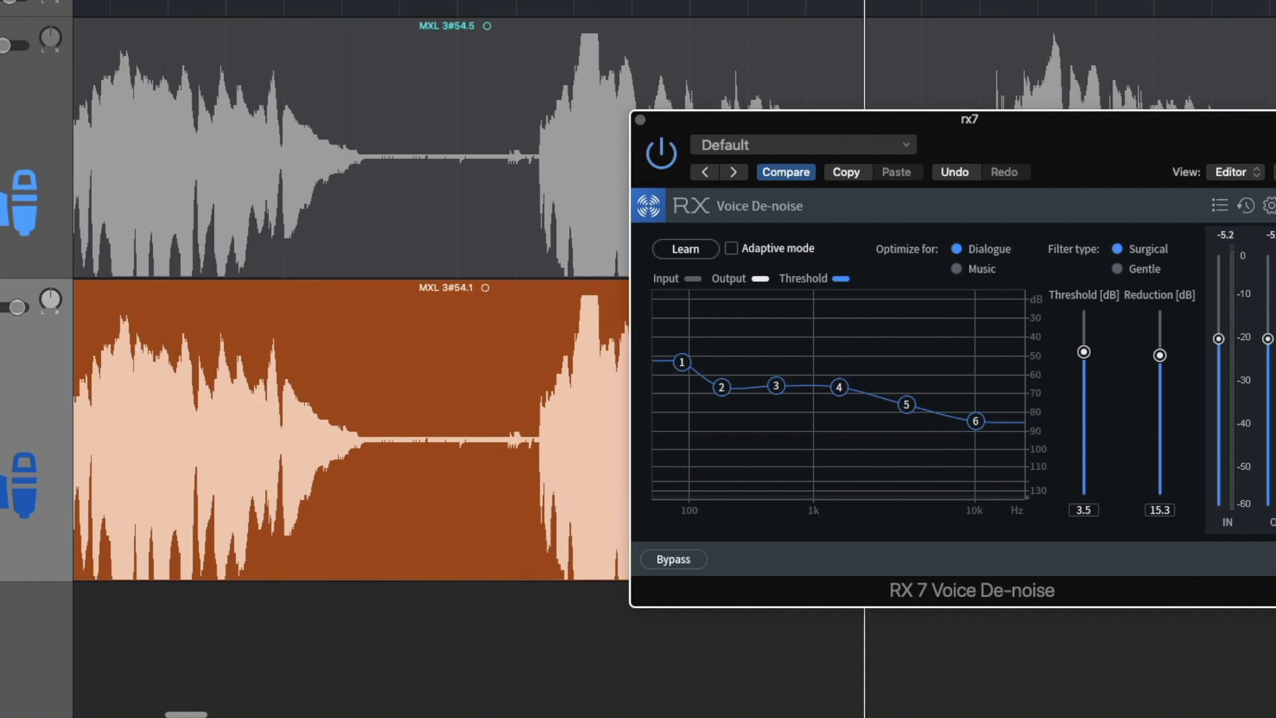
left_click_drag(177, 1, 728, 1)
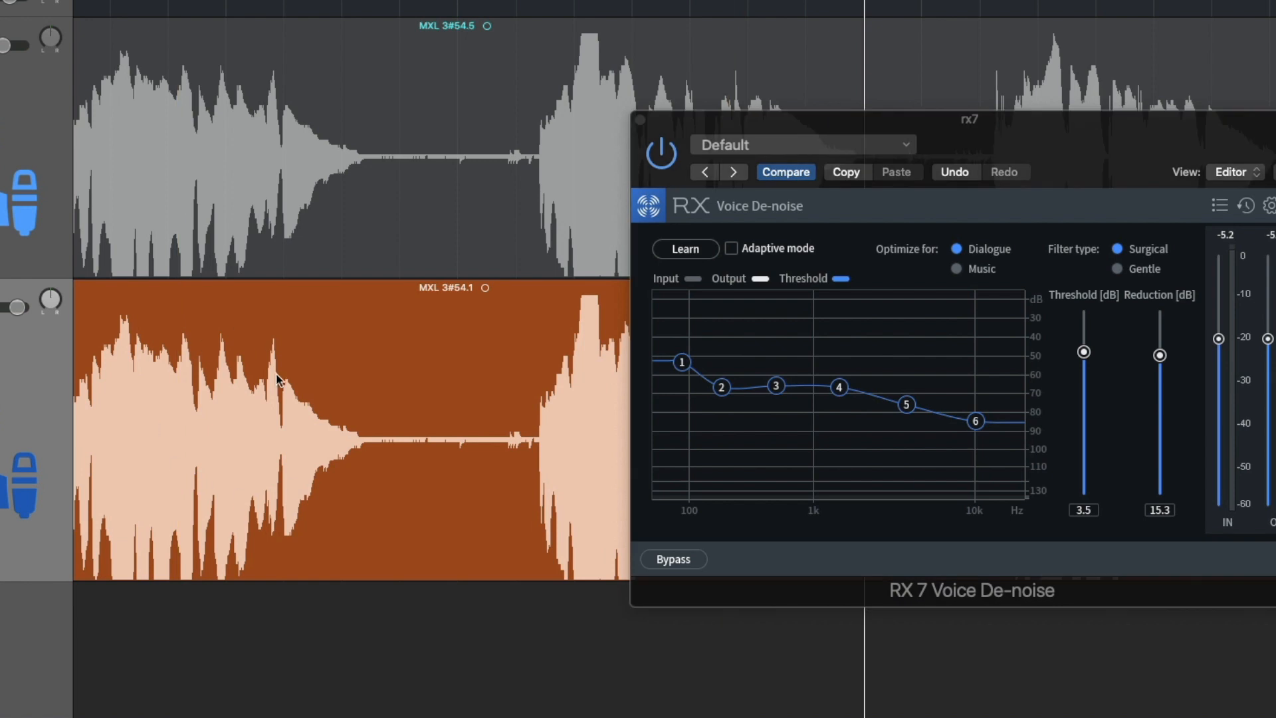
key("space")
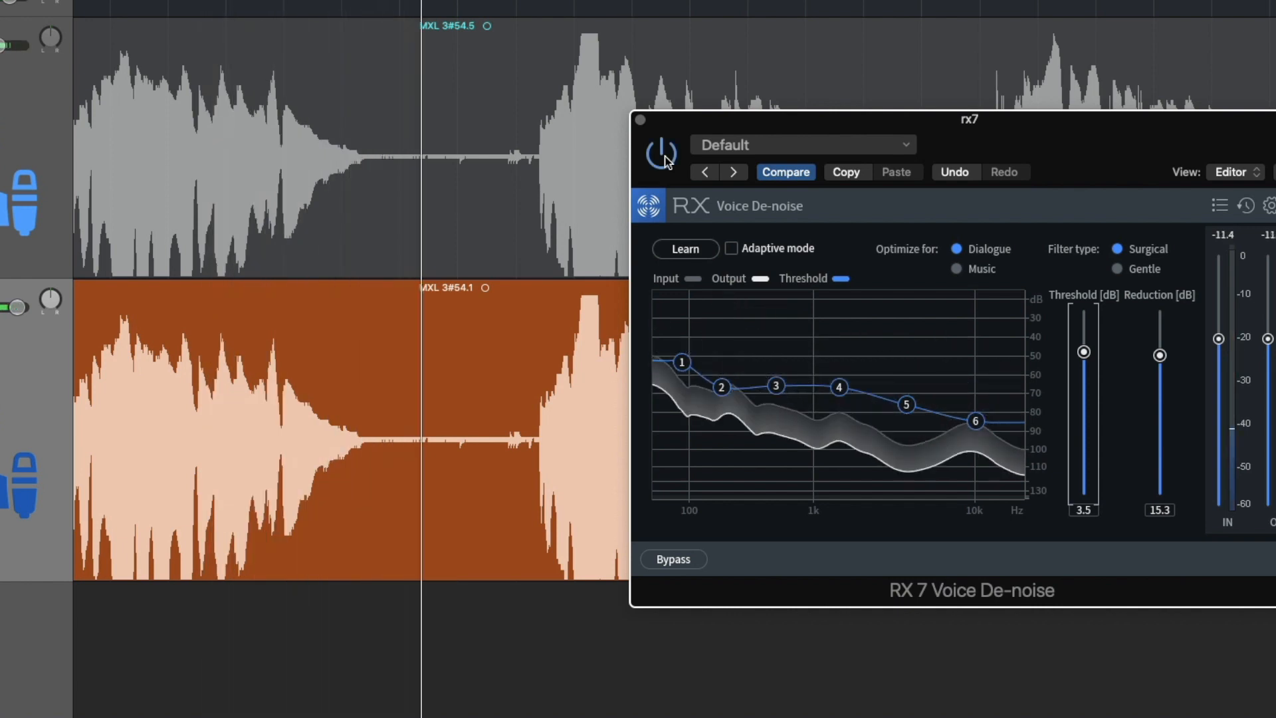
key("space")
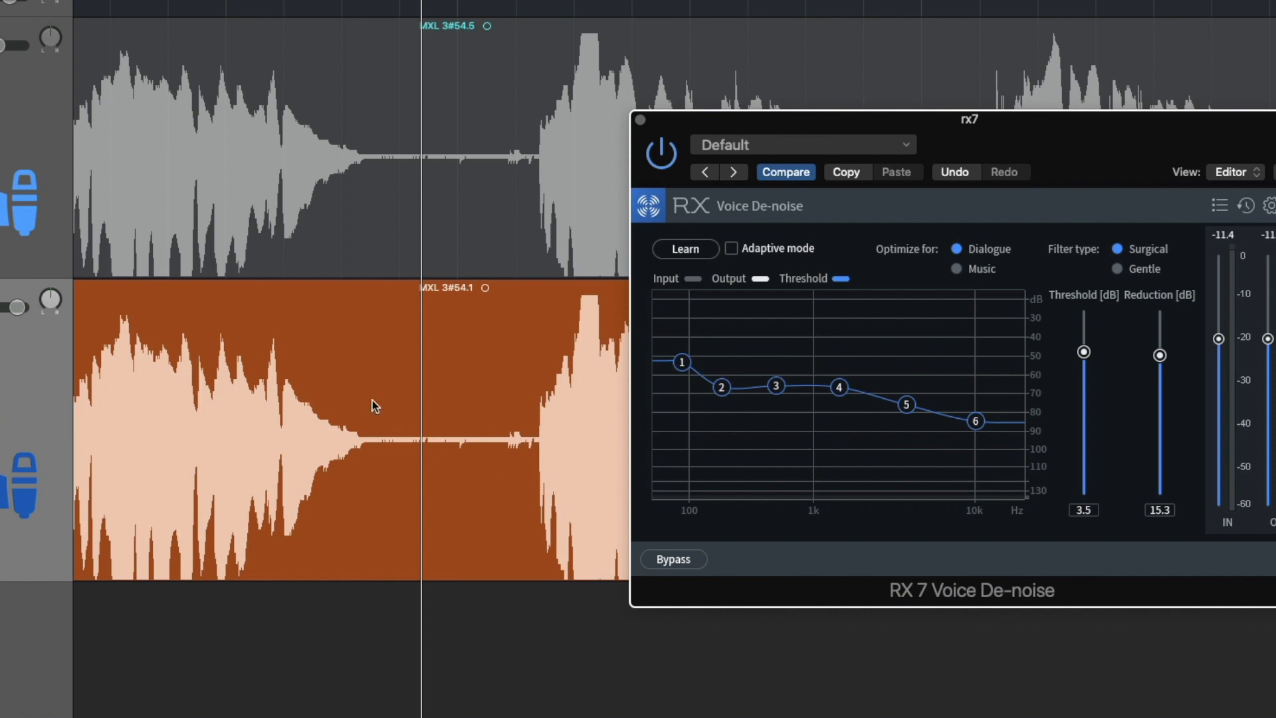
key("space")
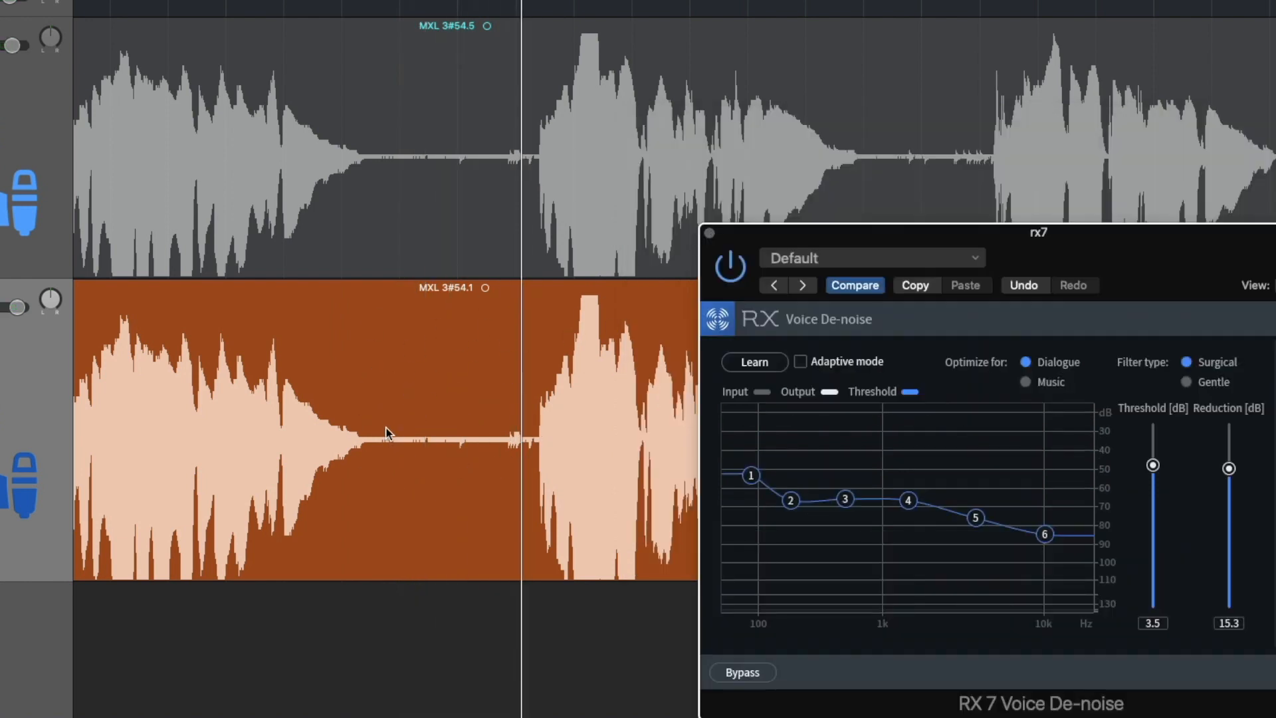
Show track automation and drop the rx7 volume to -∞ dB in the first gap, from 11 3 3 121 to 12 1 4 81
key("a")
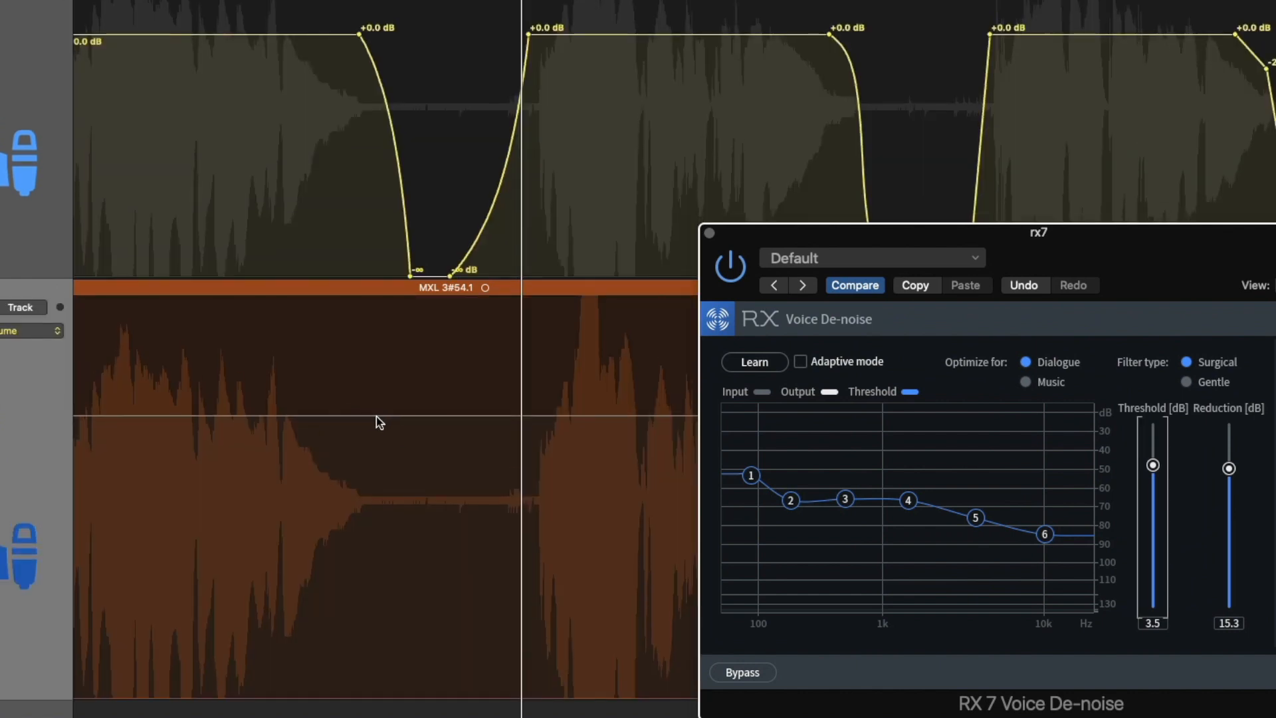
left_click_drag(376, 418, 507, 424)
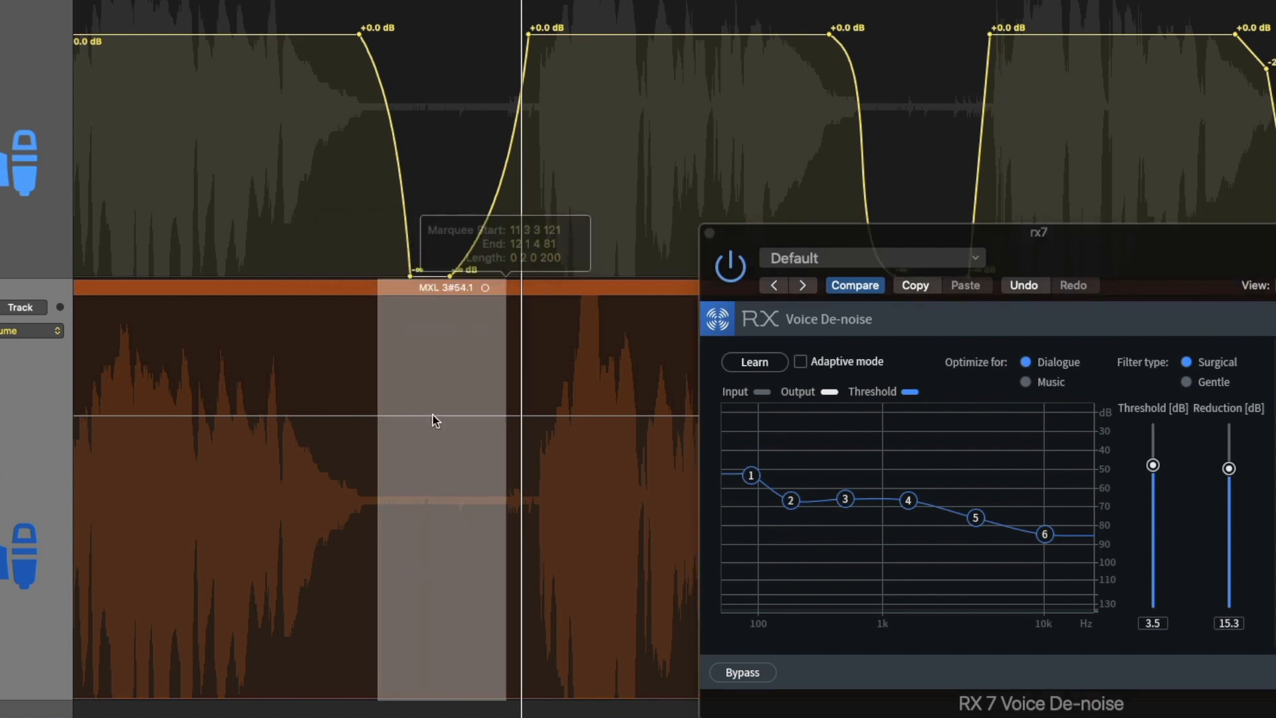
left_click_drag(431, 502, 409, 611)
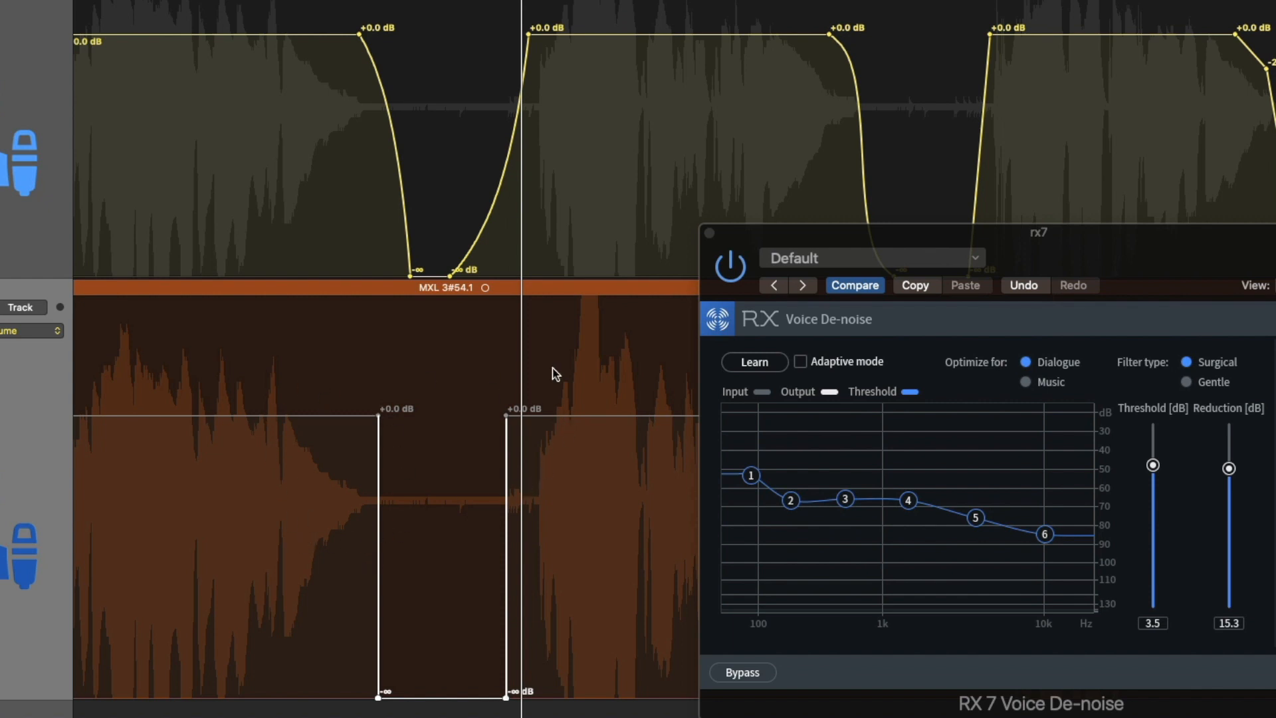
Set Voice De-noise to a 1.2 dB threshold and 14.4 dB reduction while auditioning the rx7 vocal
key("space")
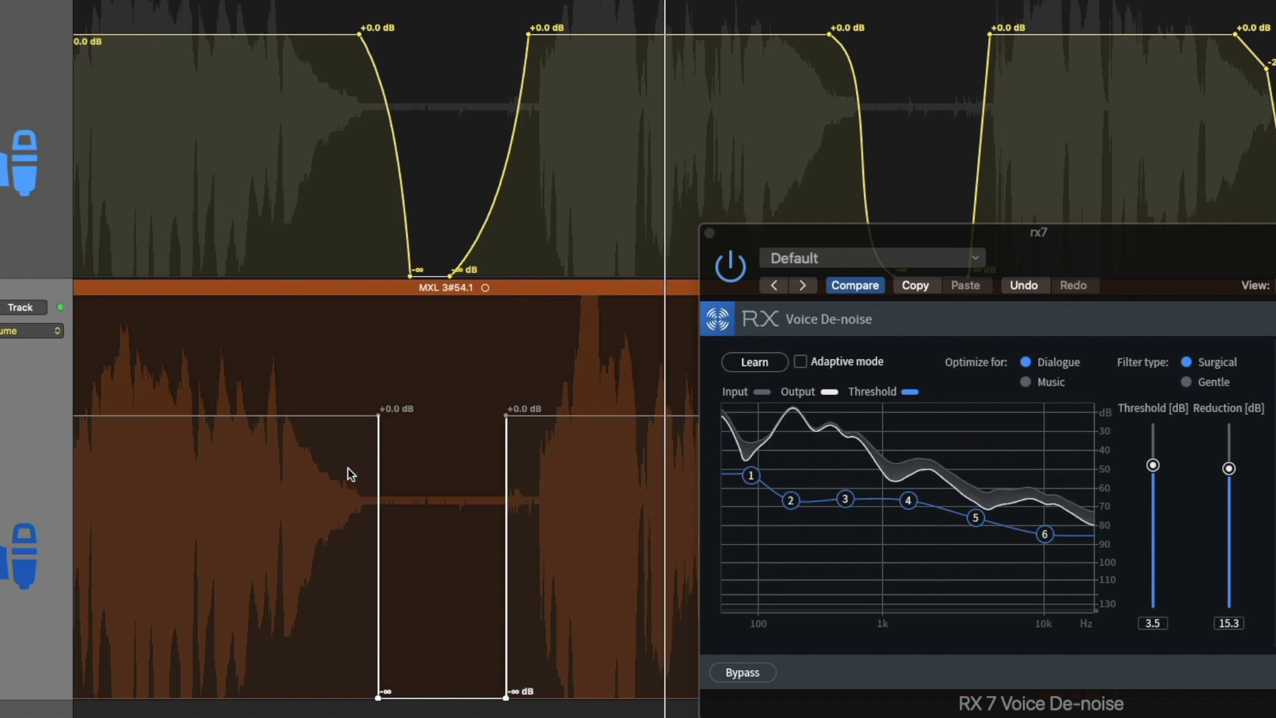
key("space")
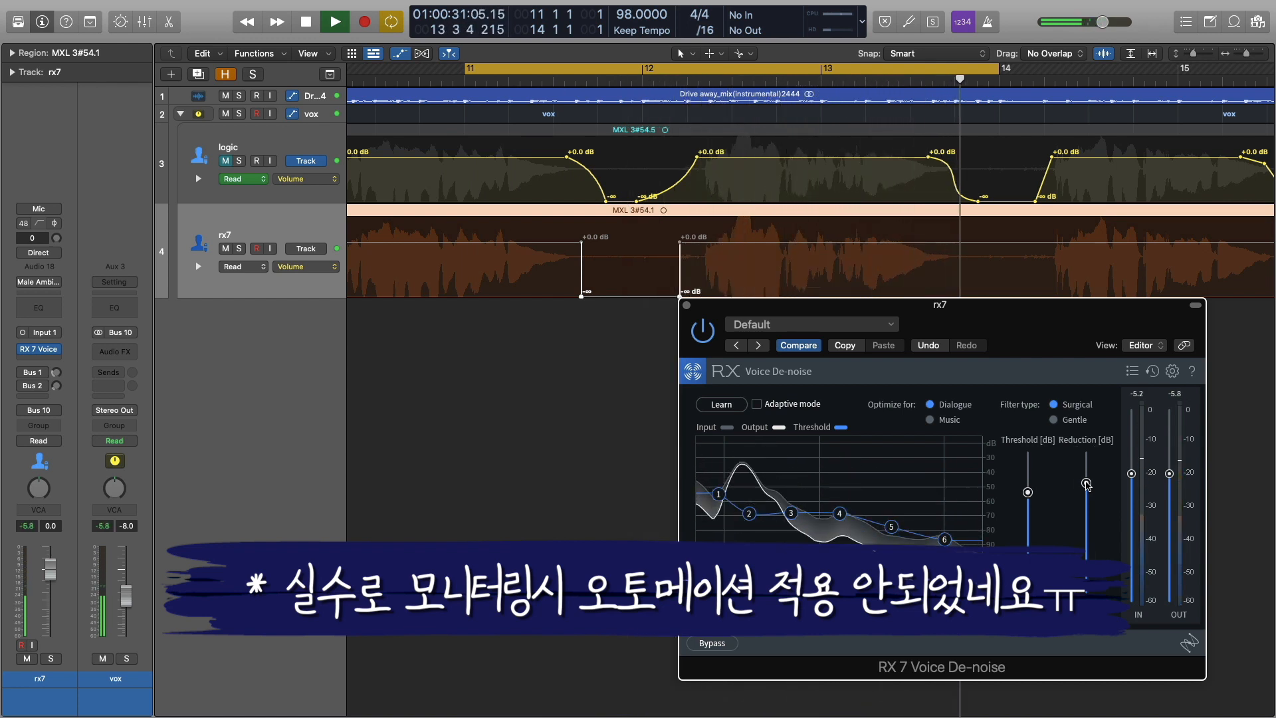
left_click_drag(1085, 481, 1085, 491)
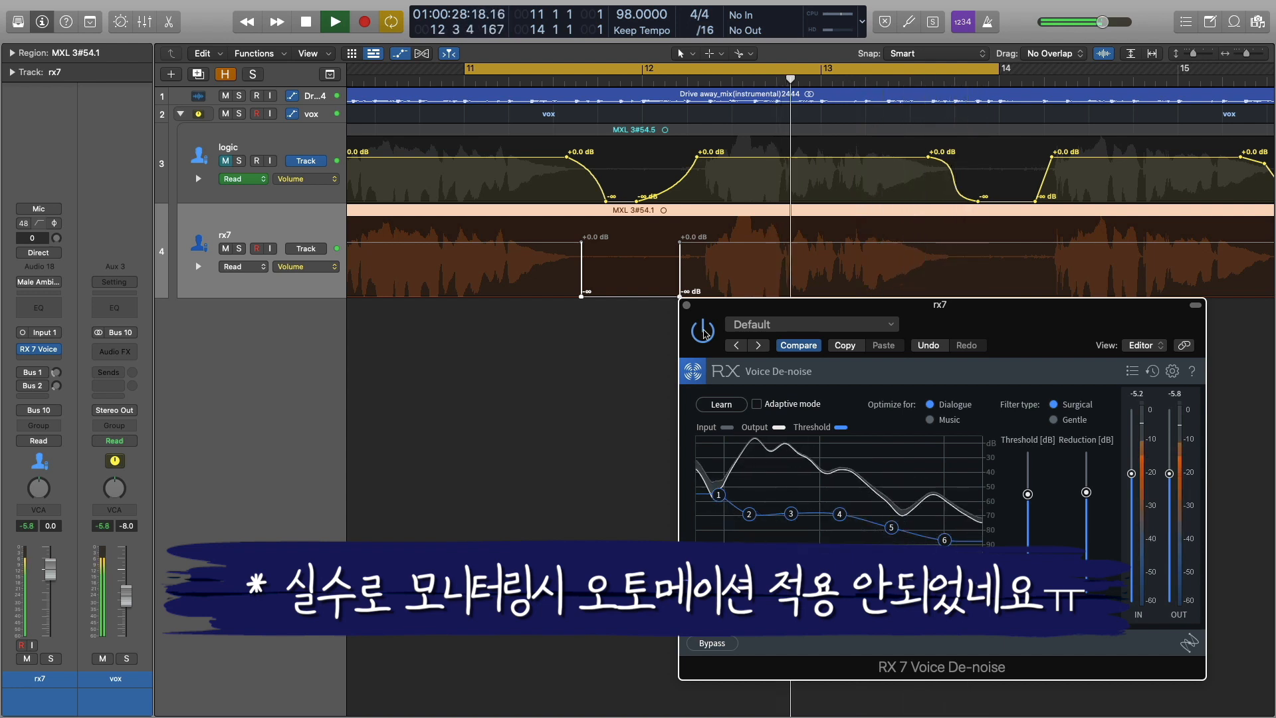
Switch Voice De-noise off during playback to compare the unprocessed rx7 vocal with the de-noised one
left_click(703, 331)
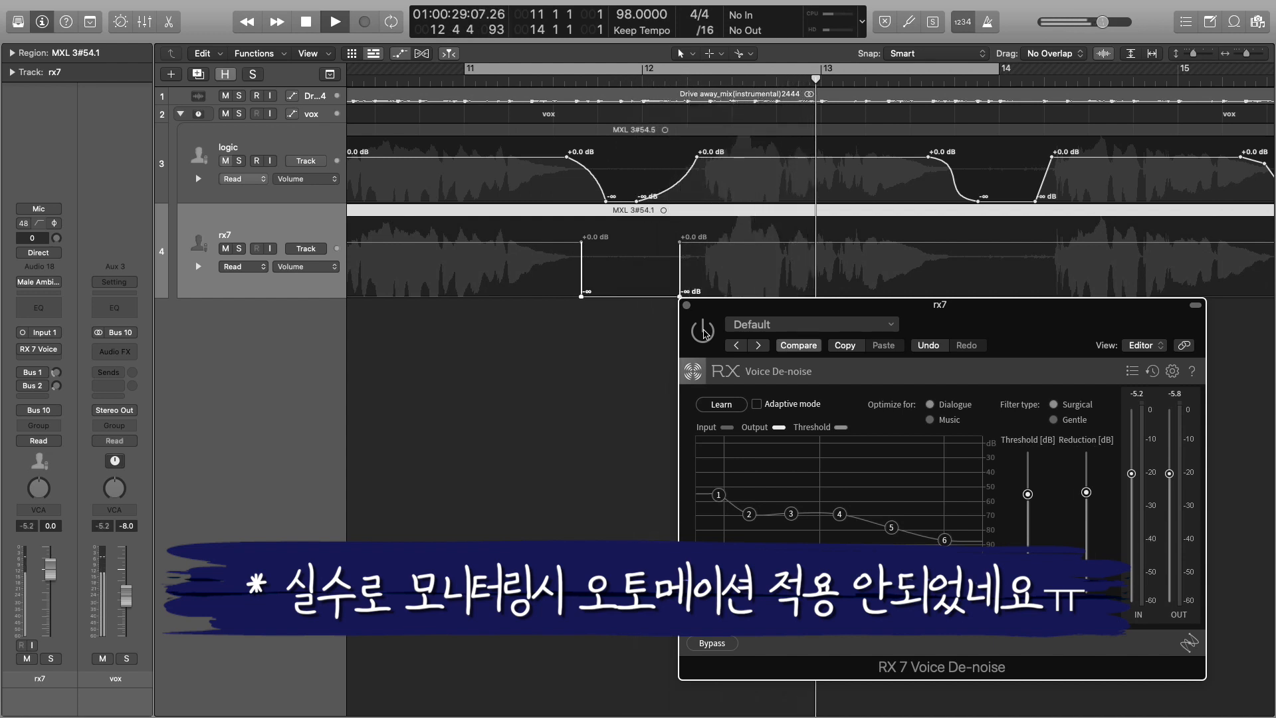
key("space")
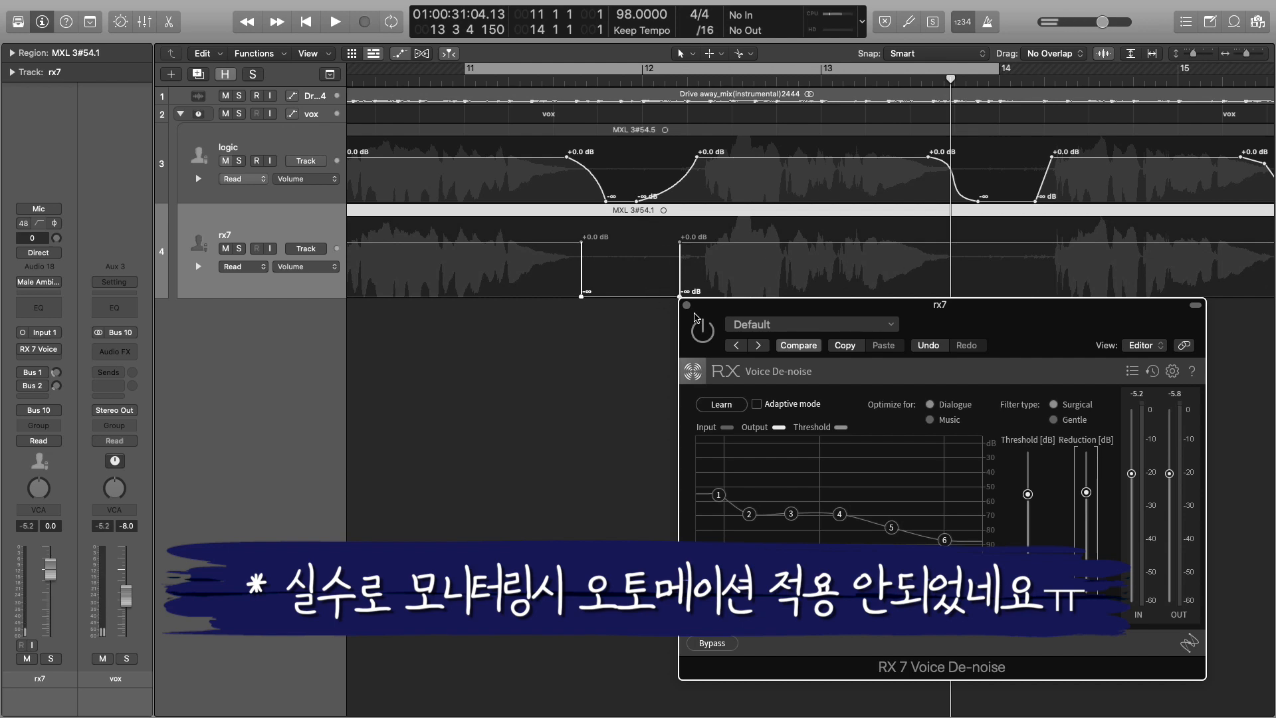
left_click(20, 440)
key("space")
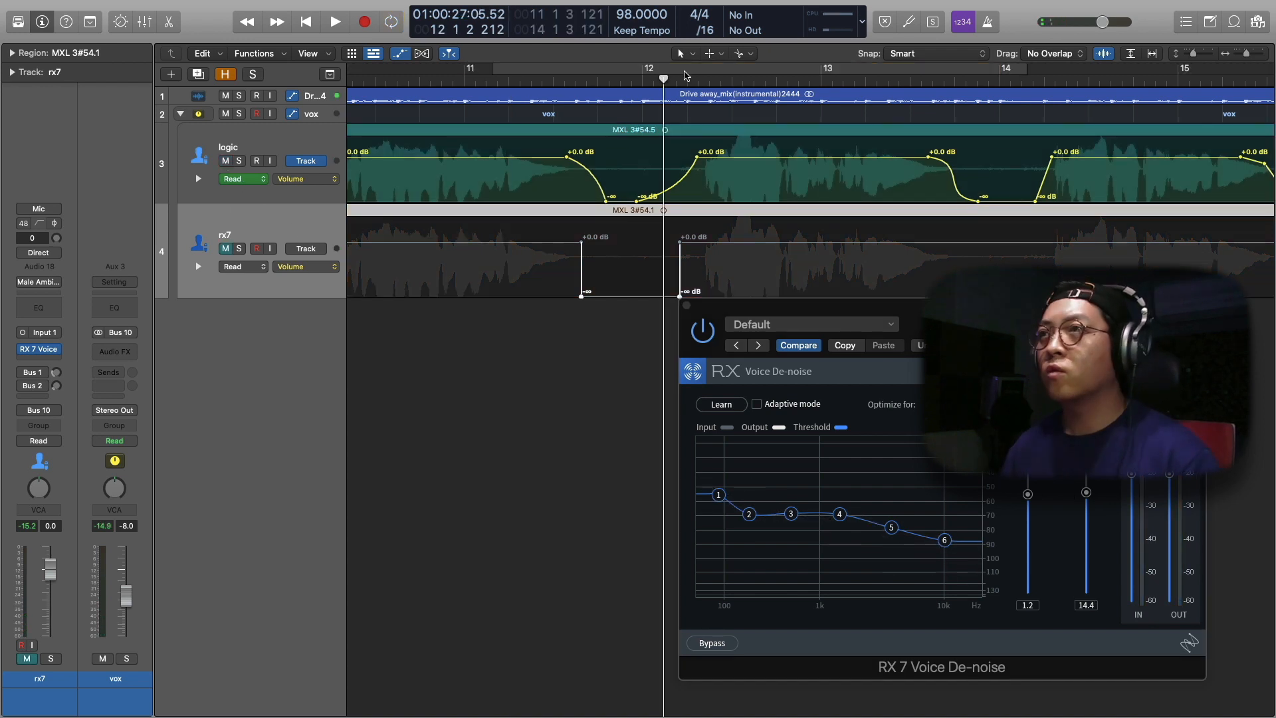
Shorten the cycle range to start at 12 1 4 121 and end at bar 14, and audition the logic track with rx7 muted
left_click_drag(681, 72, 999, 101)
left_click(972, 158)
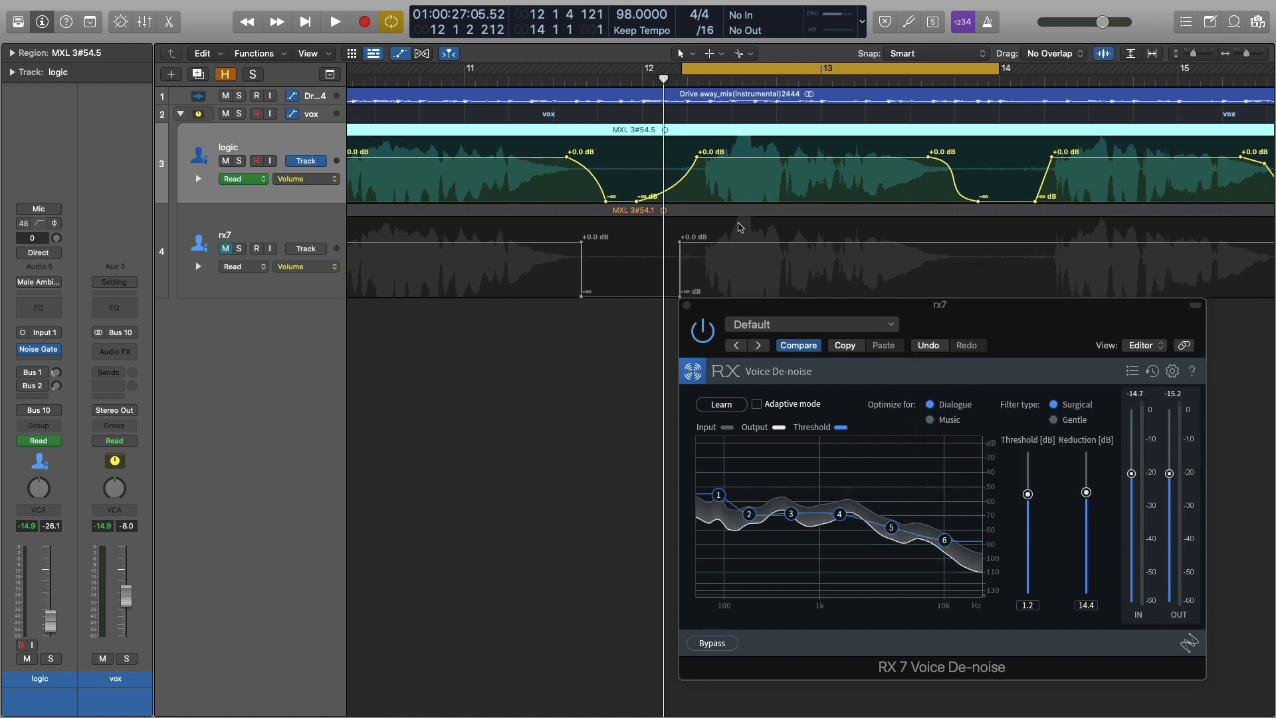
key("space")
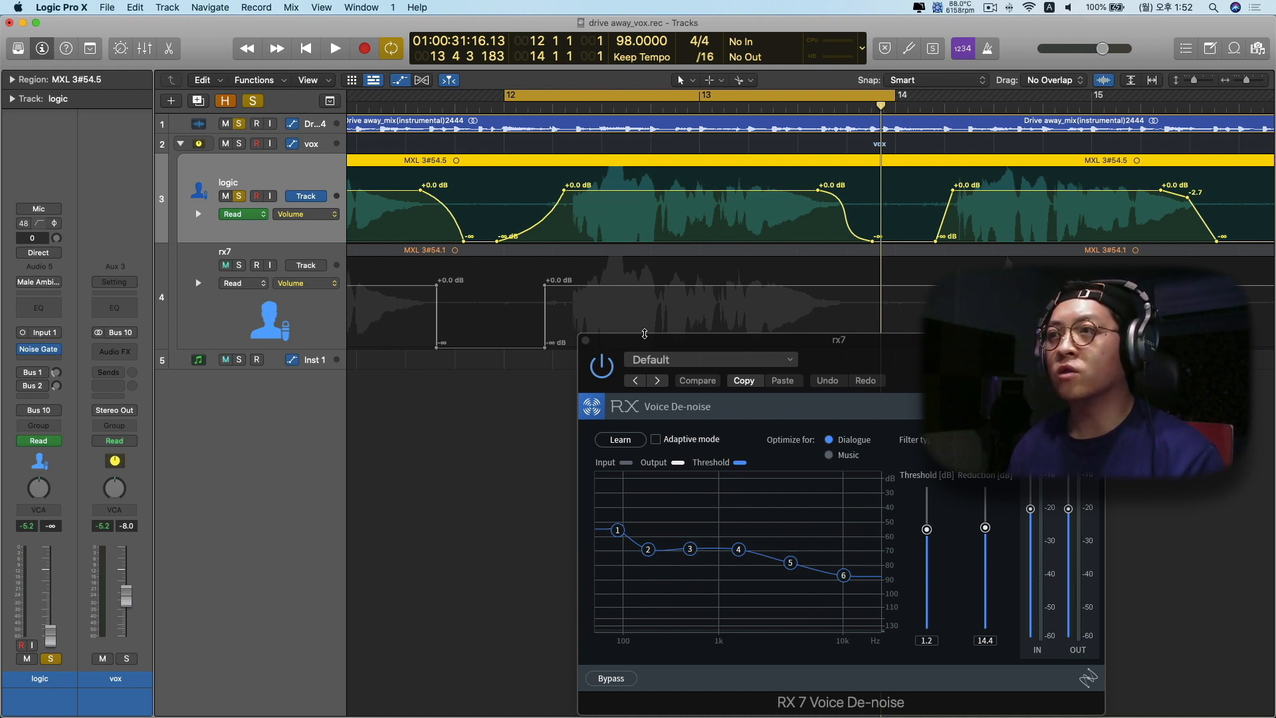
left_click_drag(644, 341, 644, 339)
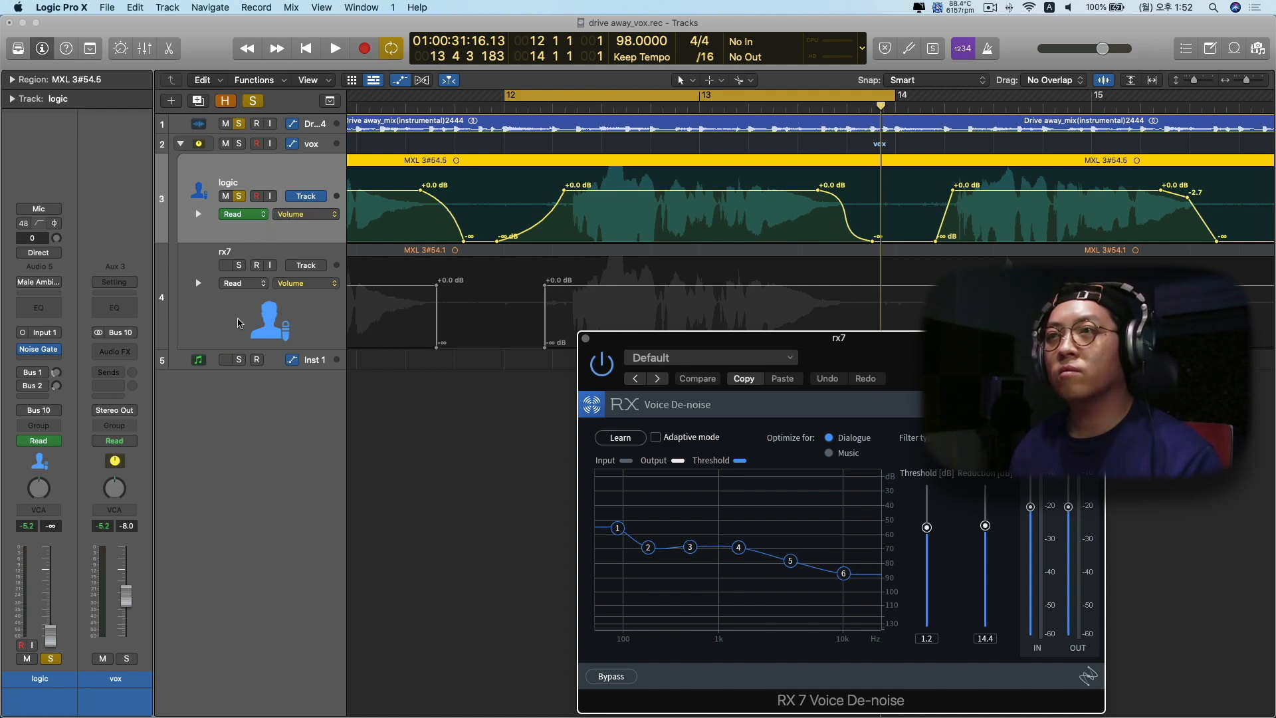
Select the rx7 track and insert a mono RX 7 Spectral De-noise plug-in in its empty audio effect slot
left_click(214, 330)
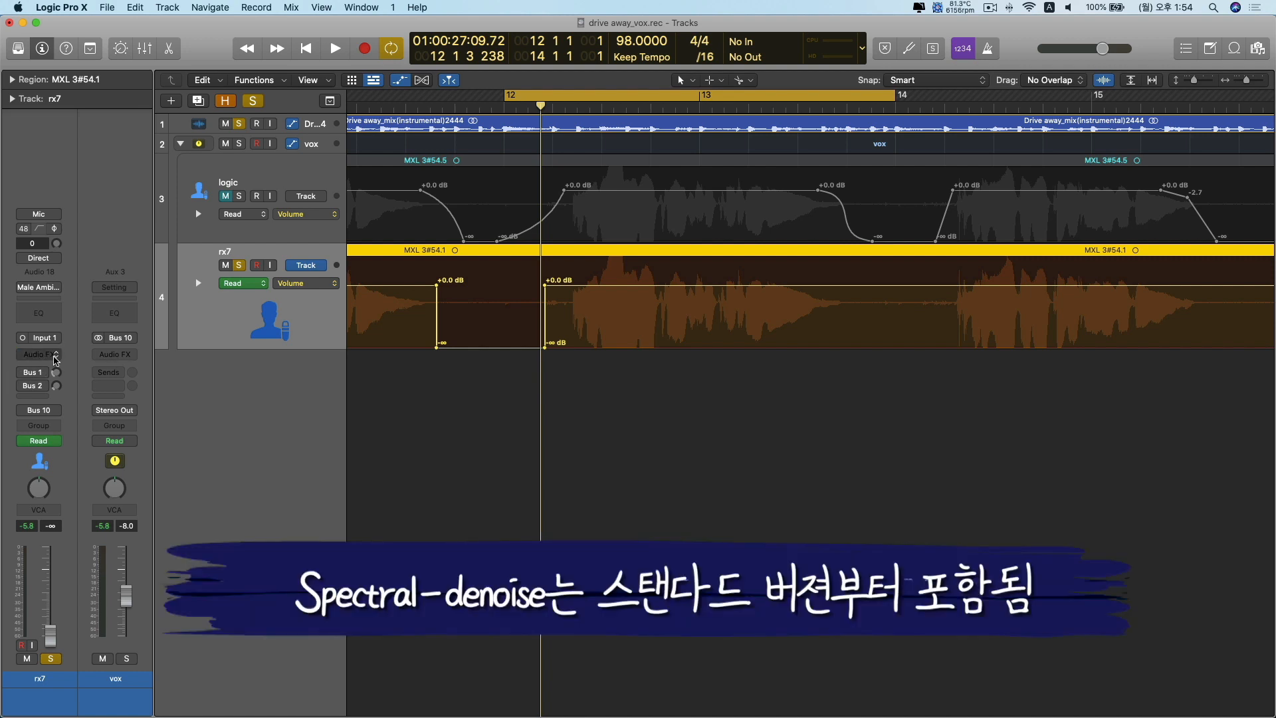
left_click(57, 354)
mouse_move(67, 382)
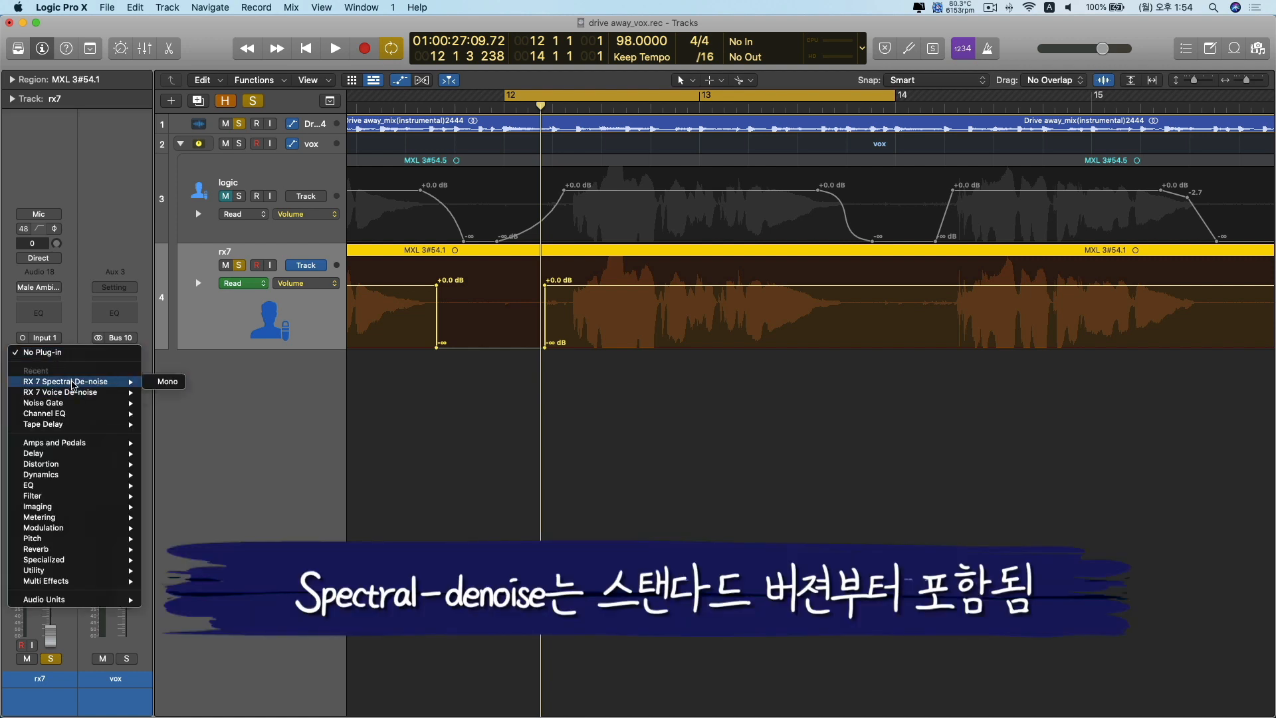
left_click(162, 384)
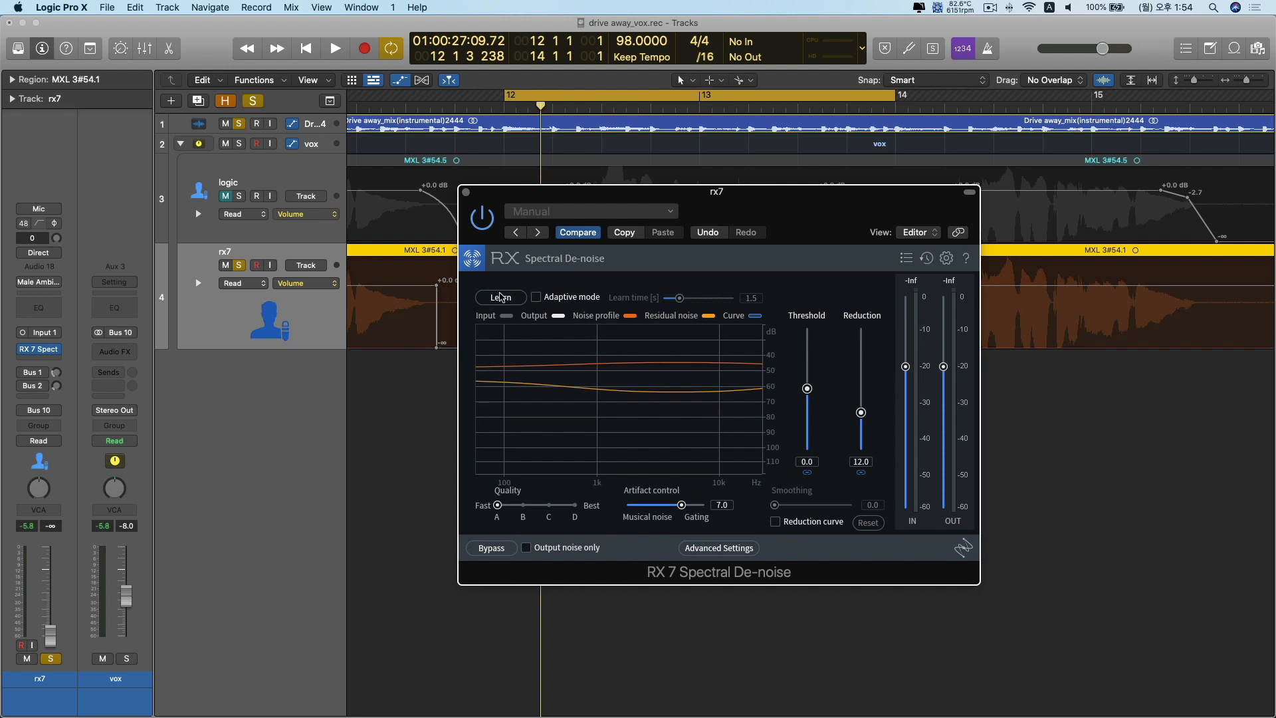
Learn the Spectral De-noise noise profile from a marquee-selected vocal-free stretch of rx7 before the first phrase, around bars 9 to 10
left_click(492, 300)
left_click_drag(600, 196, 782, 201)
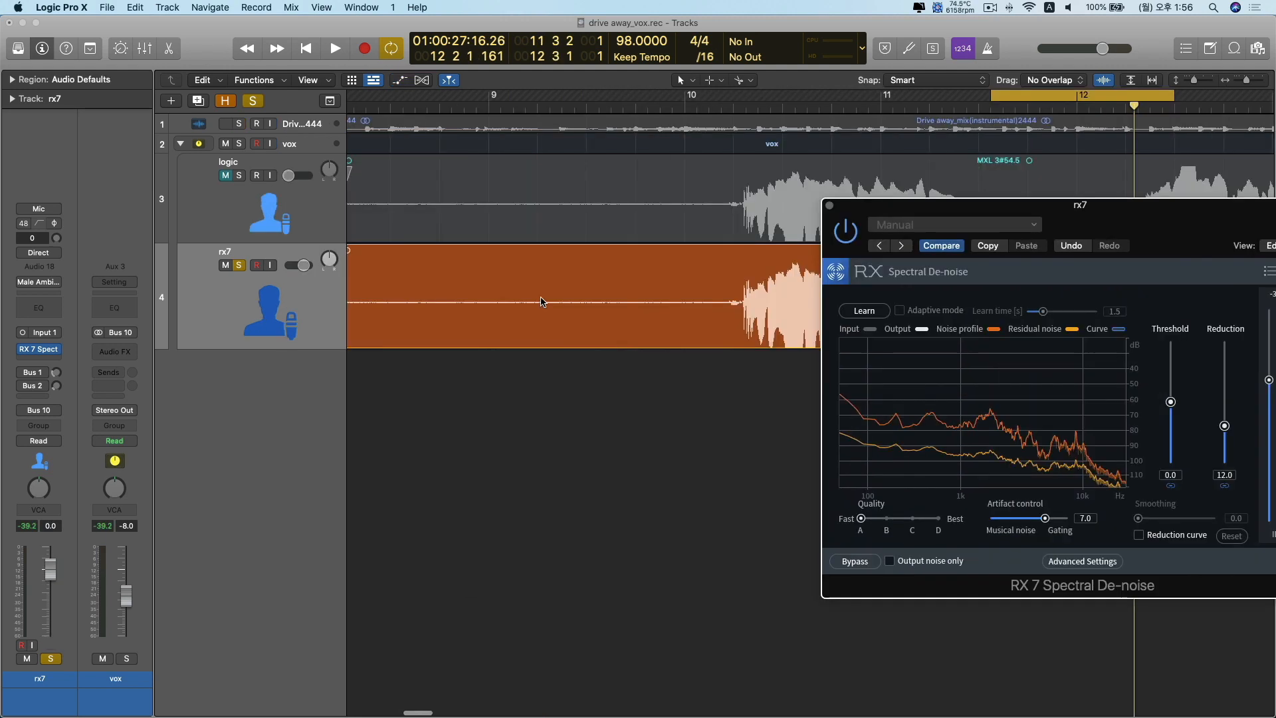
left_click_drag(526, 301, 728, 306)
left_click_drag(1034, 208, 963, 233)
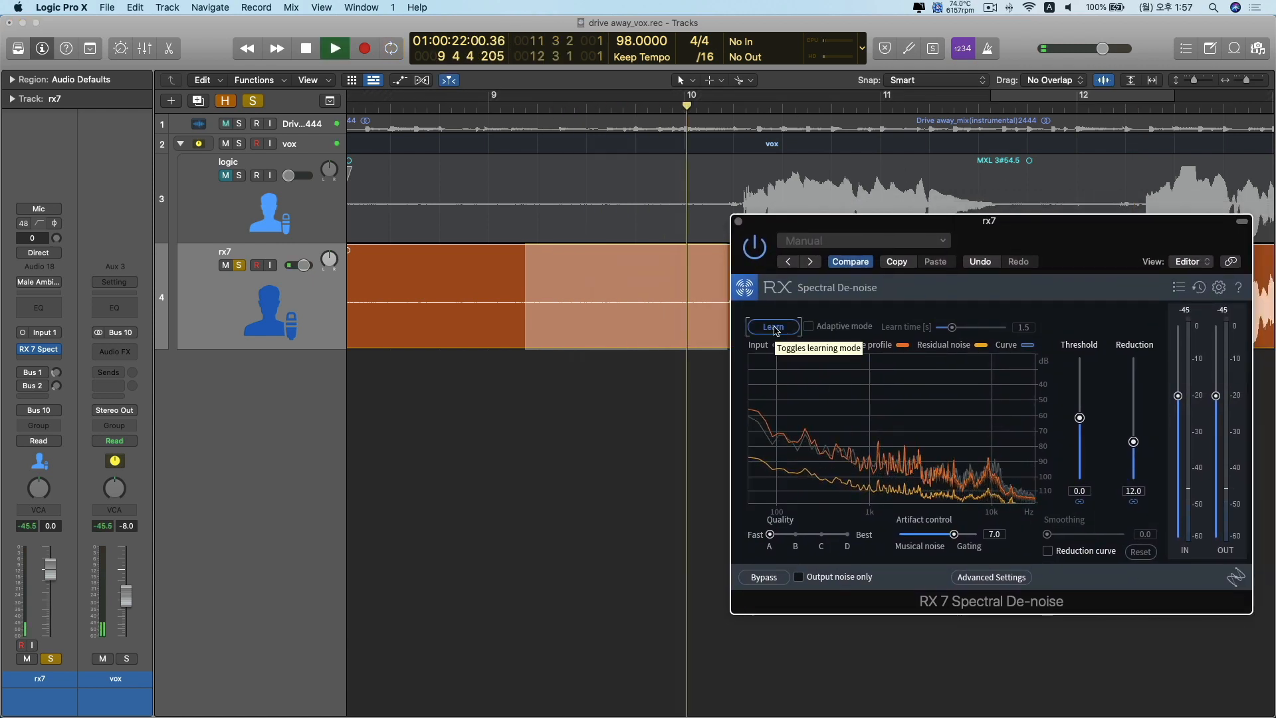
key("space")
left_click(773, 327)
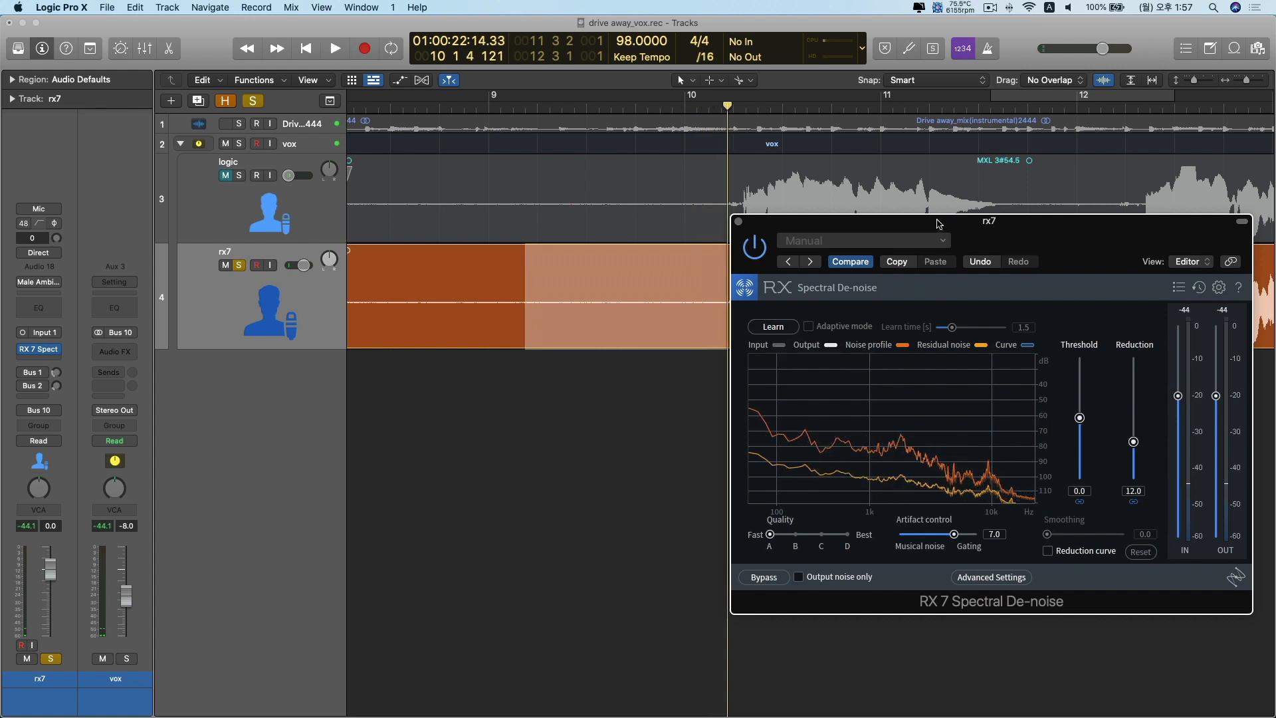
Raise the Spectral De-noise reduction to 31.6 dB while auditioning the selected noise stretch
left_click_drag(938, 226, 907, 214)
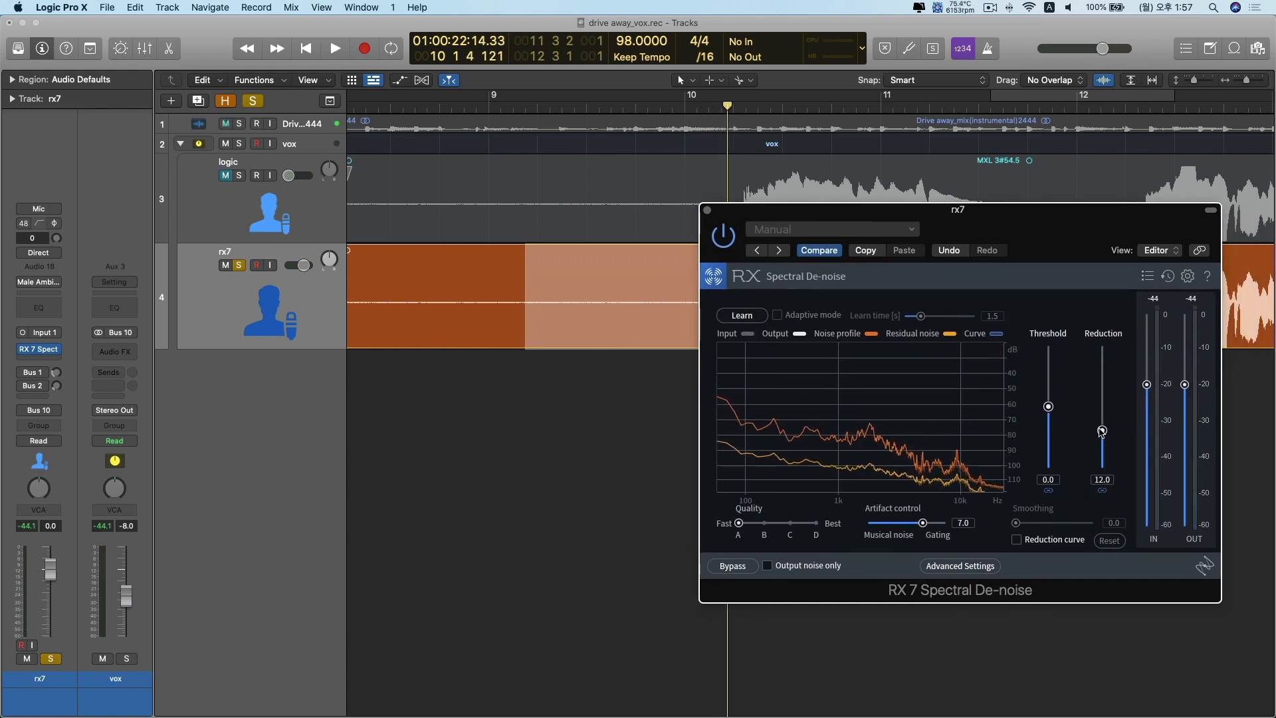
key("space")
left_click_drag(1102, 432, 1103, 372)
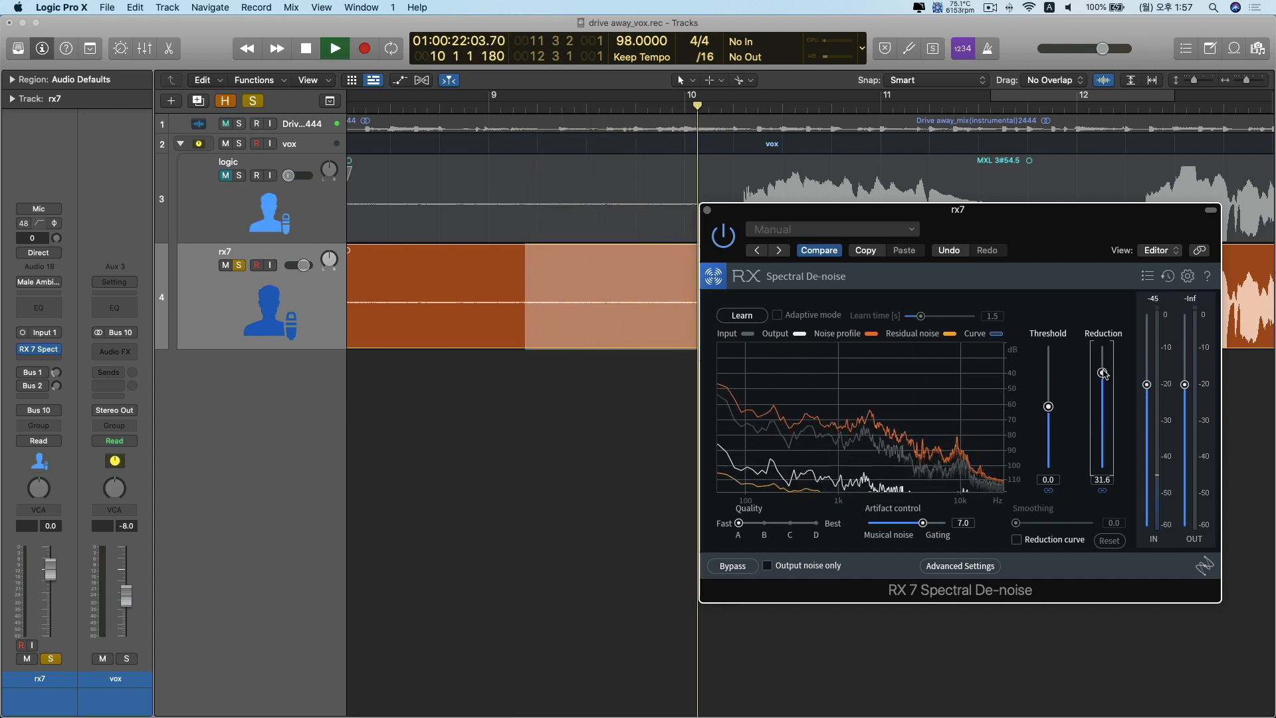
key("space")
Raise the Spectral De-noise threshold to 1.5 dB and audition the selected noise stretch
left_click_drag(1039, 224, 1075, 224)
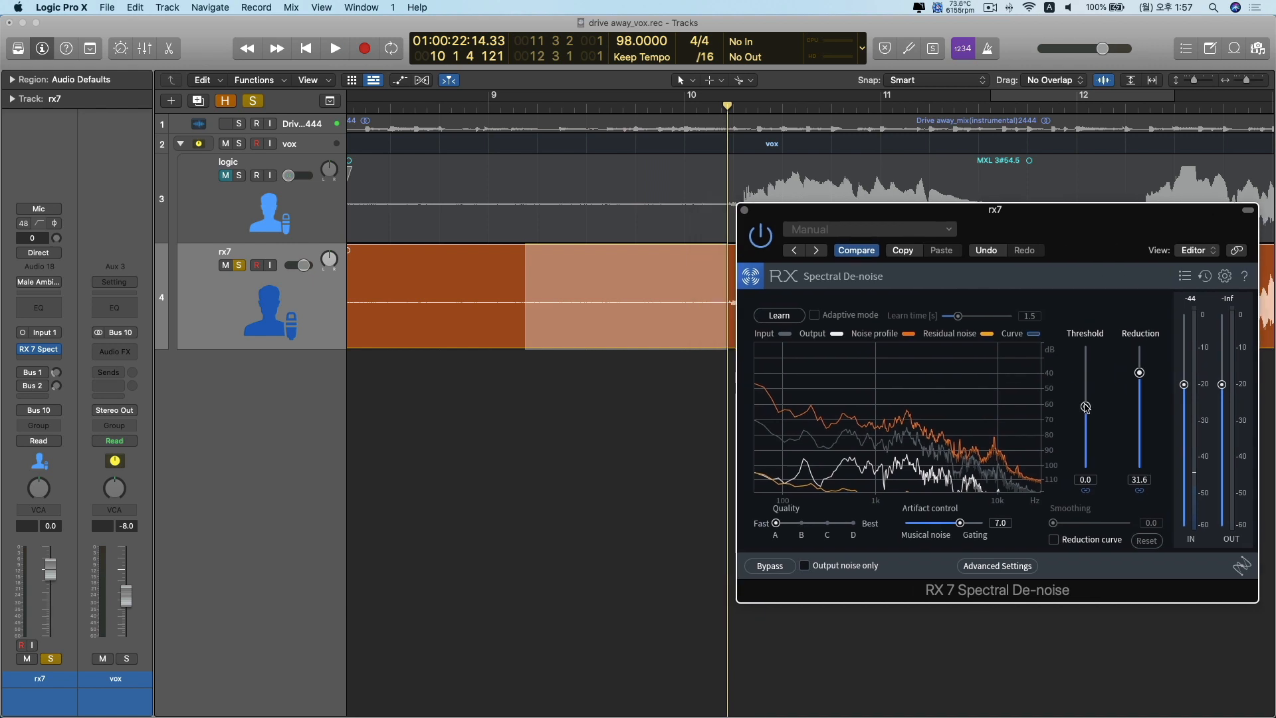
left_click_drag(1085, 406, 1085, 394)
key("space")
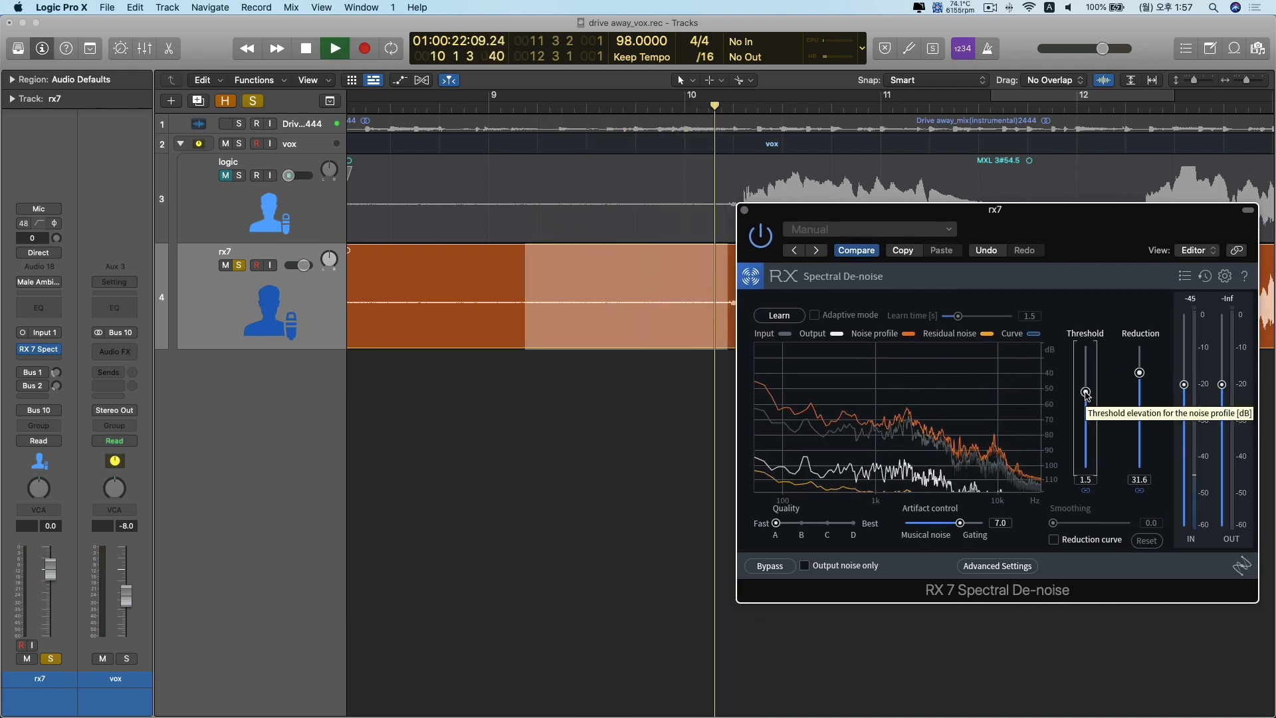
key("space")
Clear the marquee selection, position the plug-in window below the waveforms and audition the first rx7 phrase and its trailing gap
left_click_drag(850, 220, 859, 284)
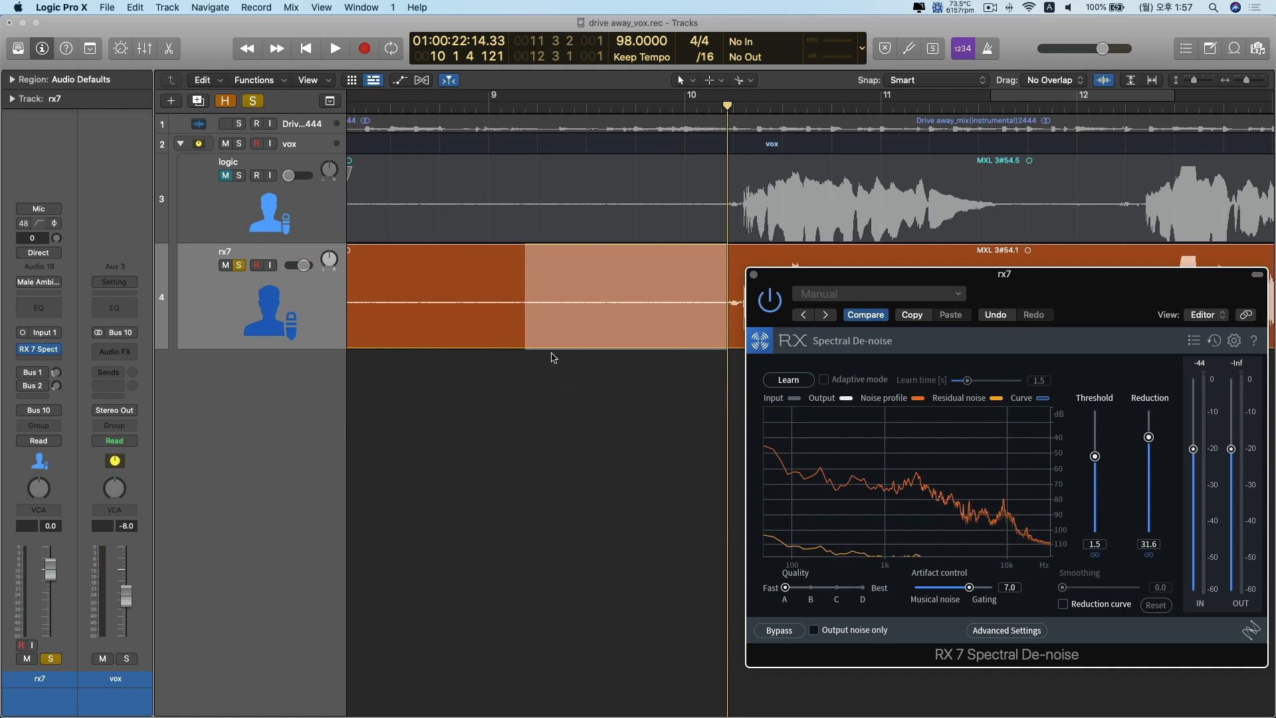
left_click(530, 416)
key("space")
left_click_drag(942, 279, 758, 359)
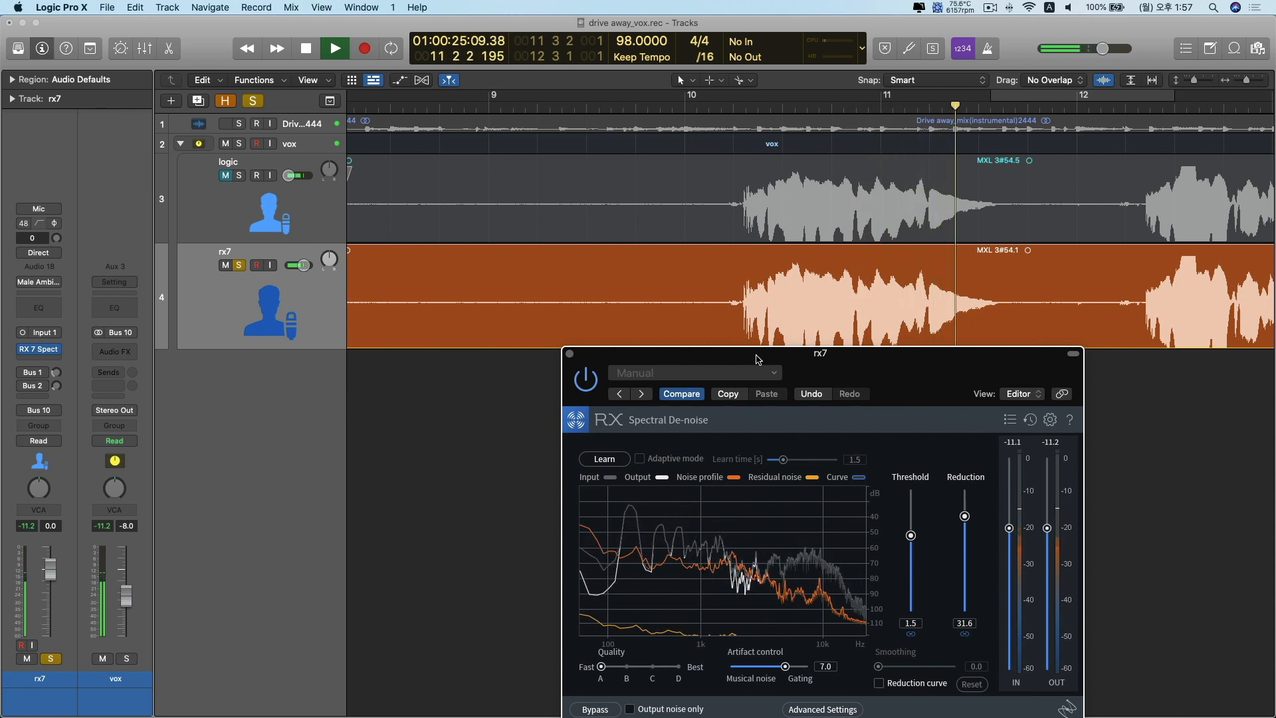
key("space")
left_click_drag(757, 358, 686, 320)
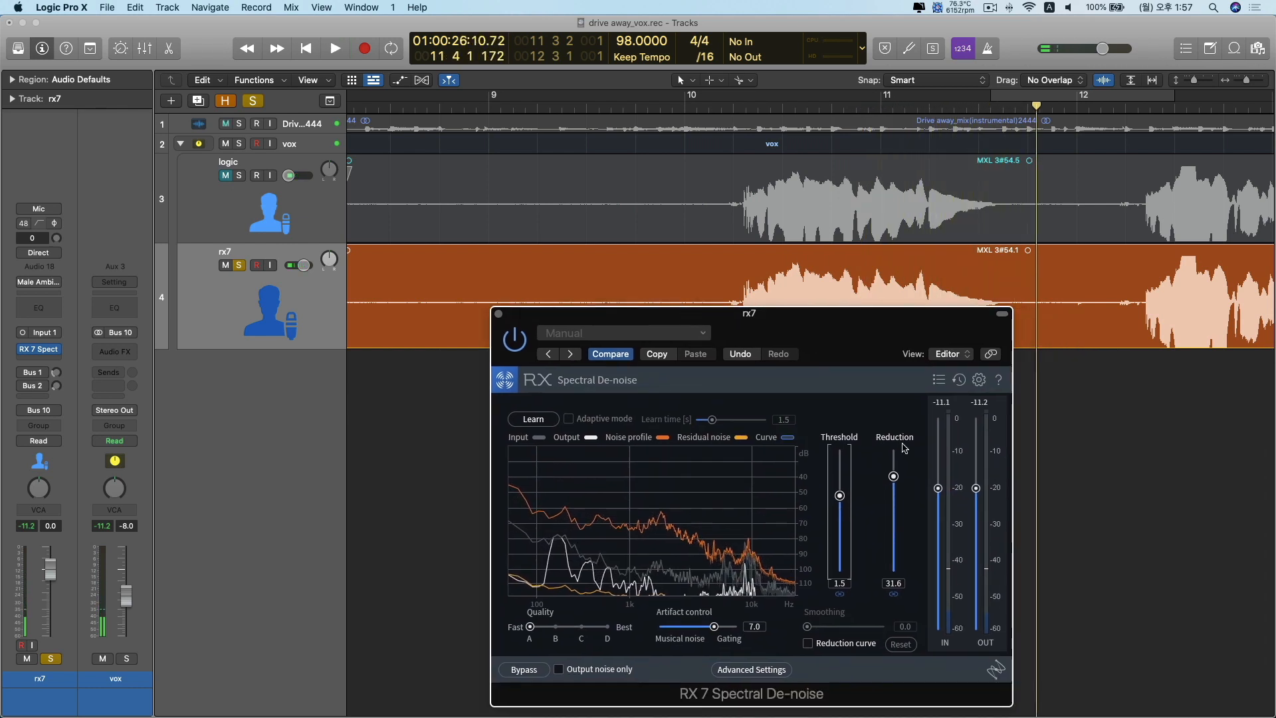
Lower Spectral De-noise to a 1.1 dB threshold and 22.8 dB reduction while playing rx7, and move its window off the waveform
left_click_drag(893, 476, 893, 485)
key("space")
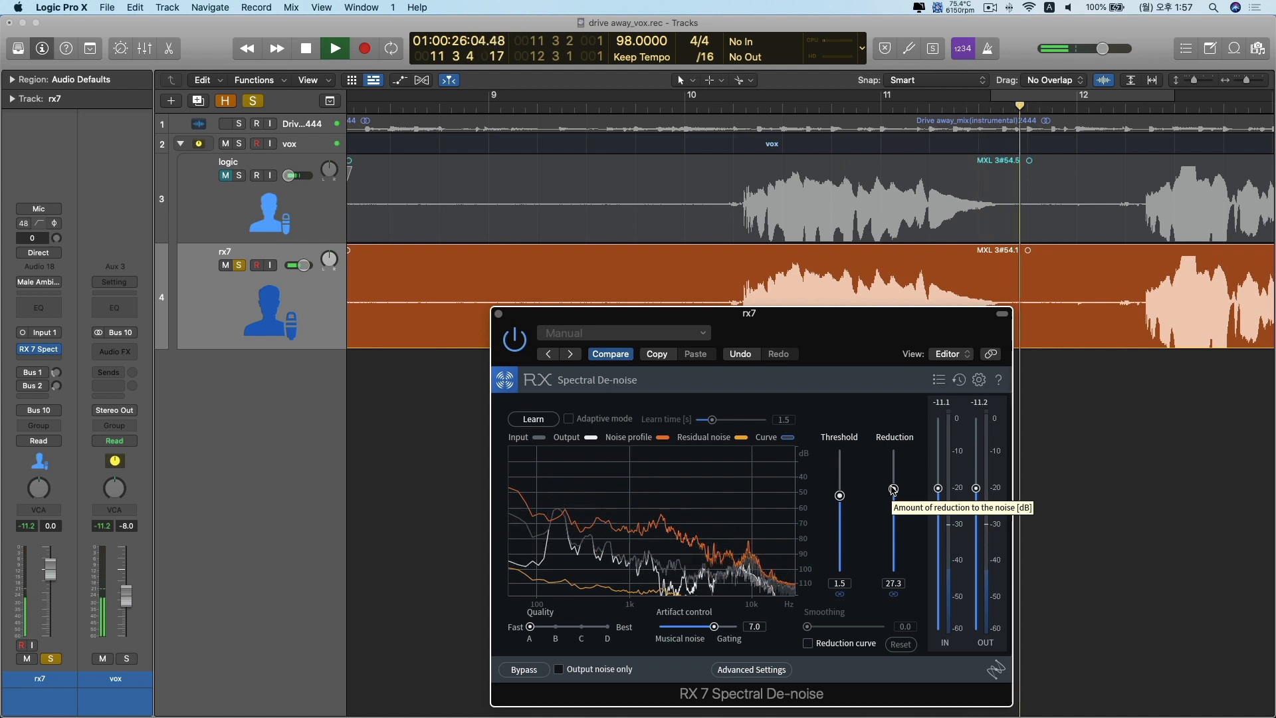
left_click_drag(893, 489, 839, 499)
left_click_drag(883, 332, 953, 372)
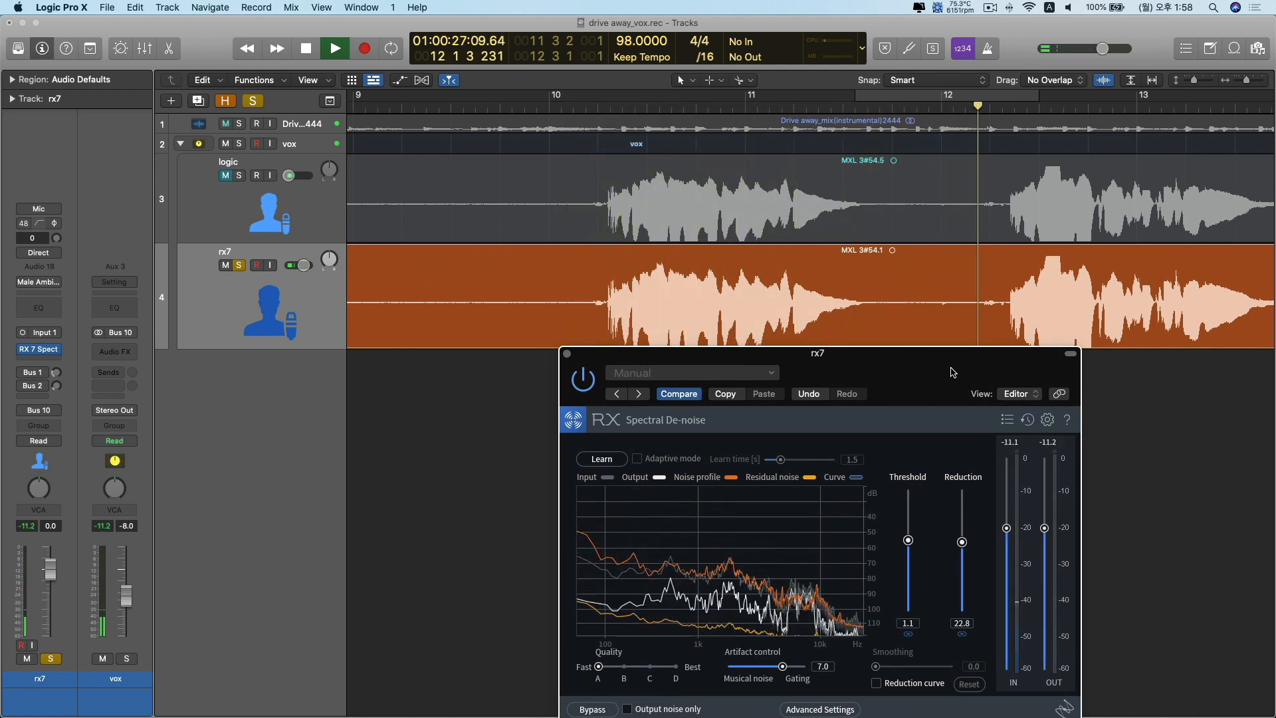
Enable the reduction curve in Spectral De-noise and audition rx7 up to the gap after the first phrase
key("space")
left_click_drag(953, 372, 1003, 338)
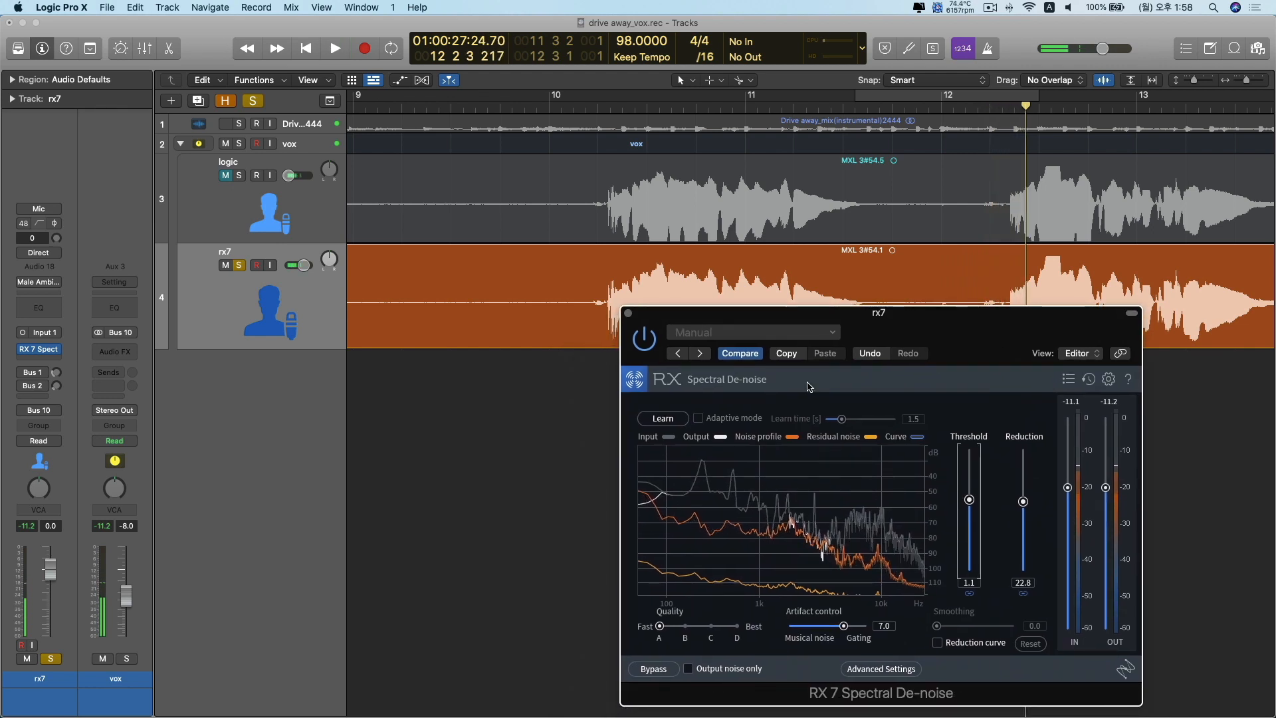
left_click_drag(890, 325, 957, 230)
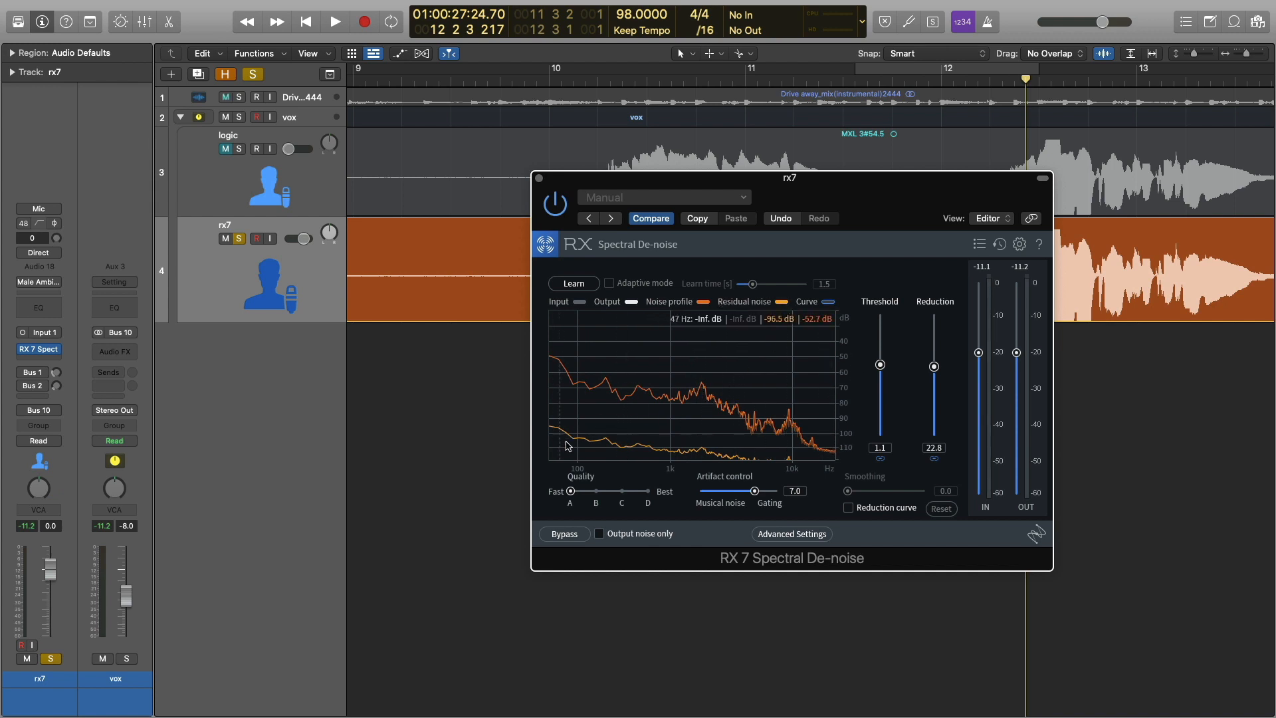
left_click(830, 303)
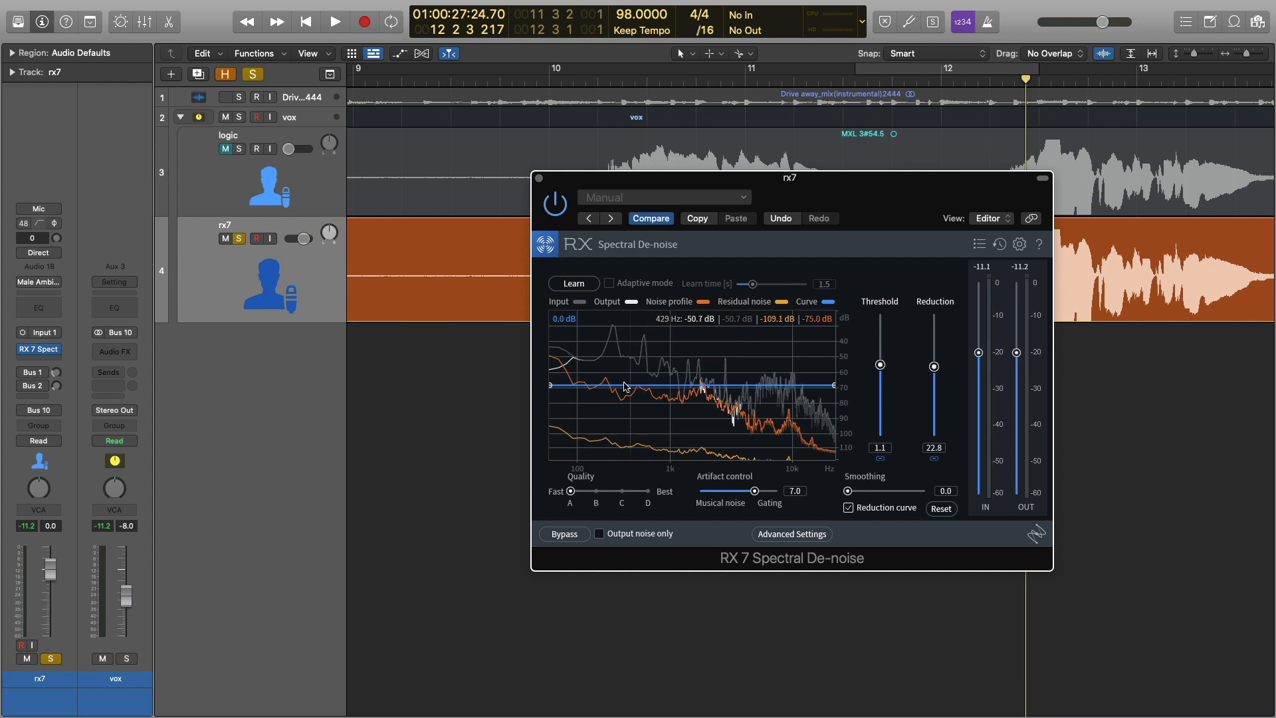
key("space")
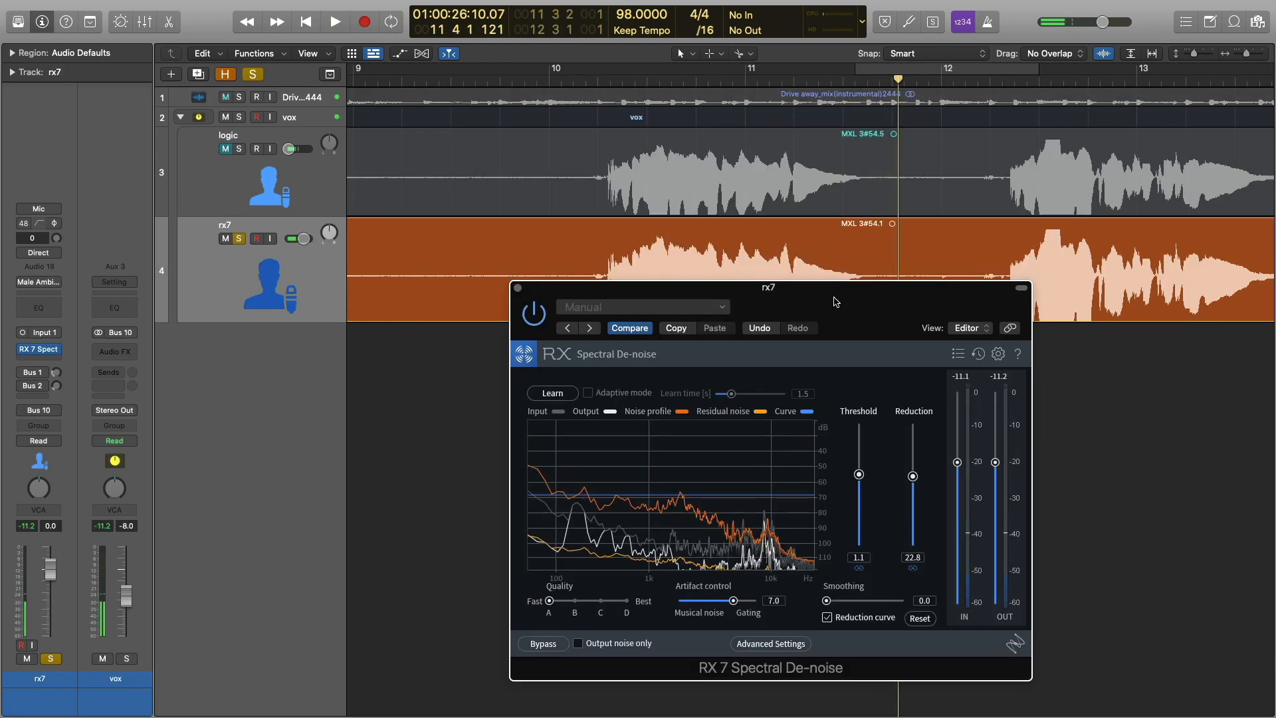
Set Spectral De-noise smoothing to 2.8 and reduction to 26.0 dB, and audition the gap on rx7
left_click_drag(827, 600, 834, 602)
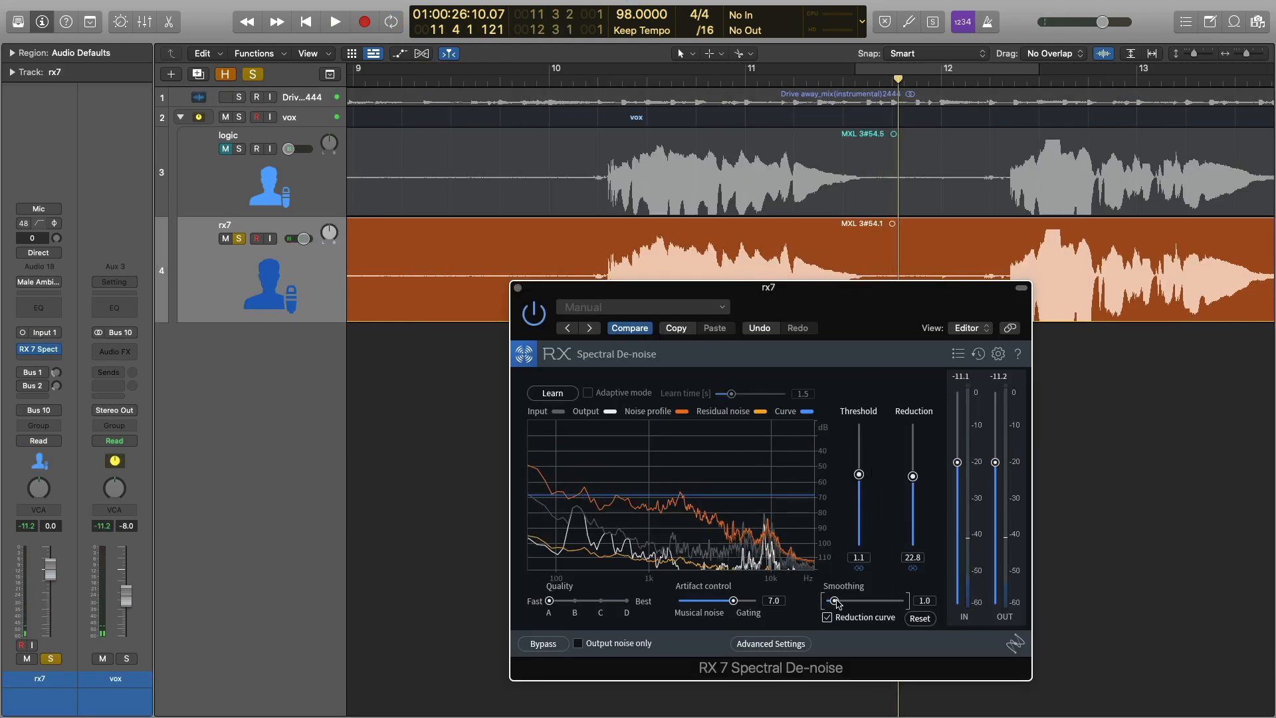
left_click_drag(912, 477, 913, 468)
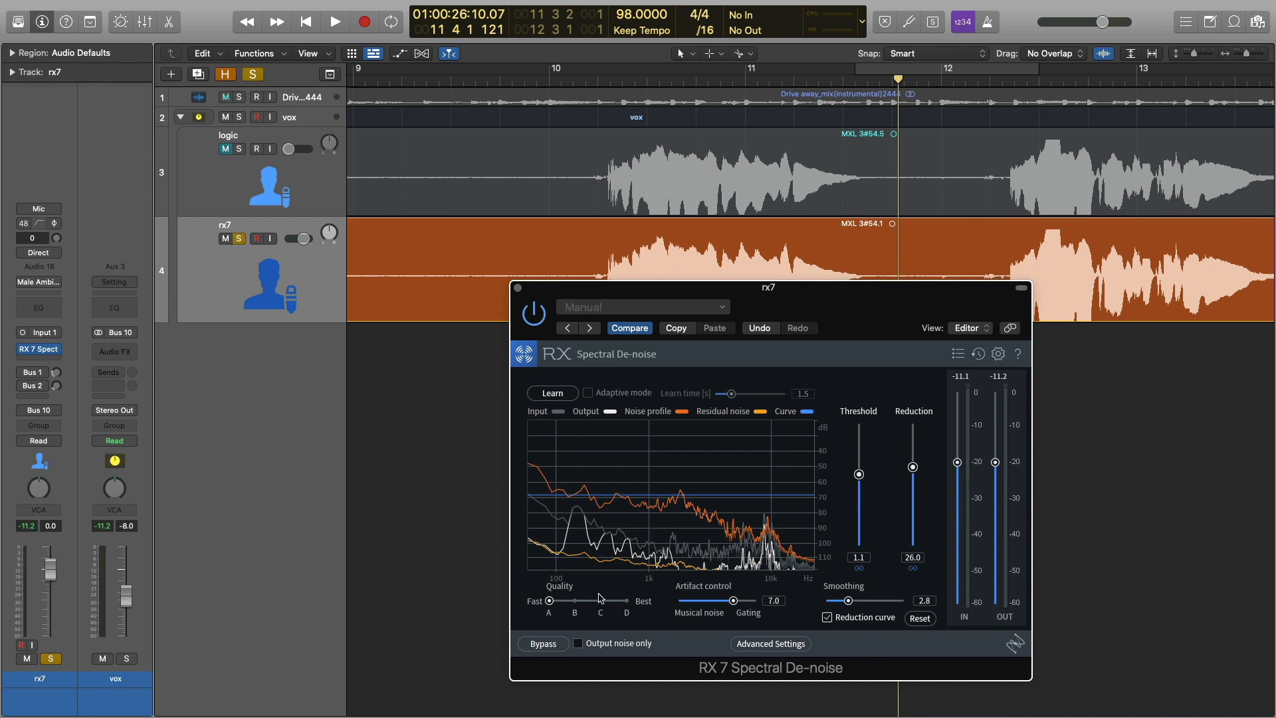
key("space")
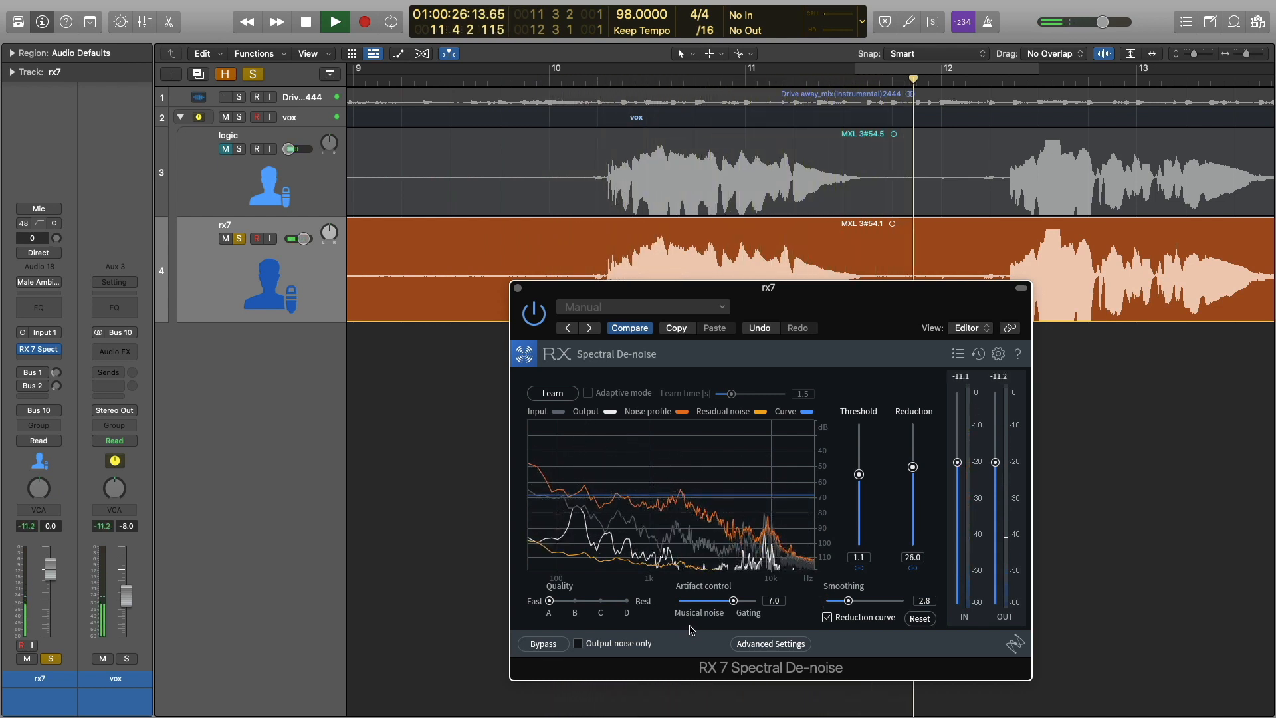
key("space")
Show the track automation, enable Read mode for rx7's volume automation, and hide the automation curves again
left_click_drag(892, 292, 1028, 261)
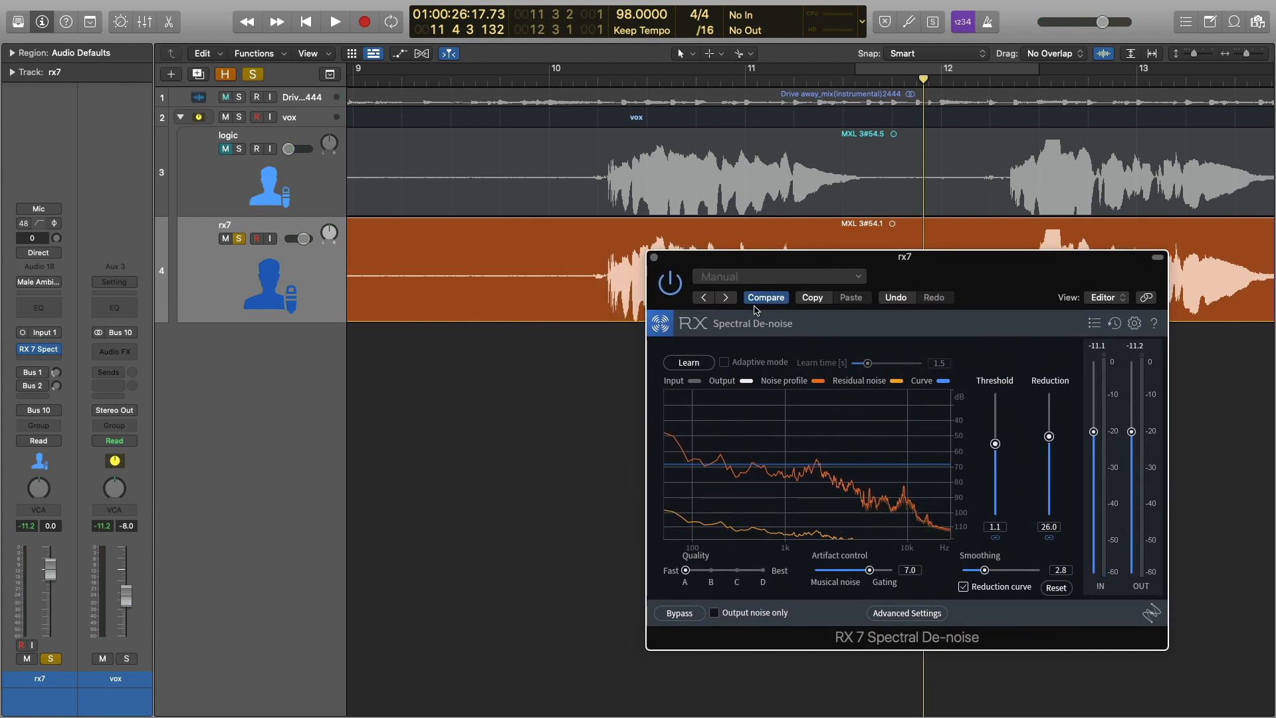
left_click_drag(750, 262, 749, 271)
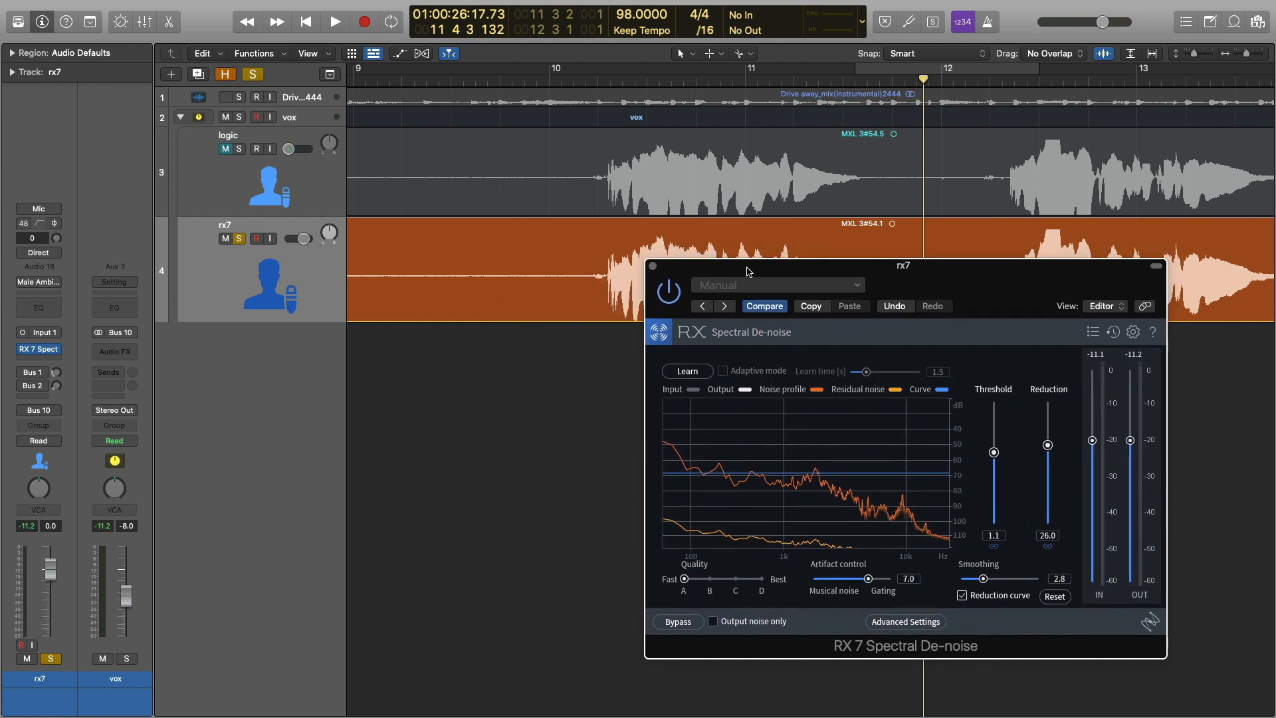
left_click(315, 302)
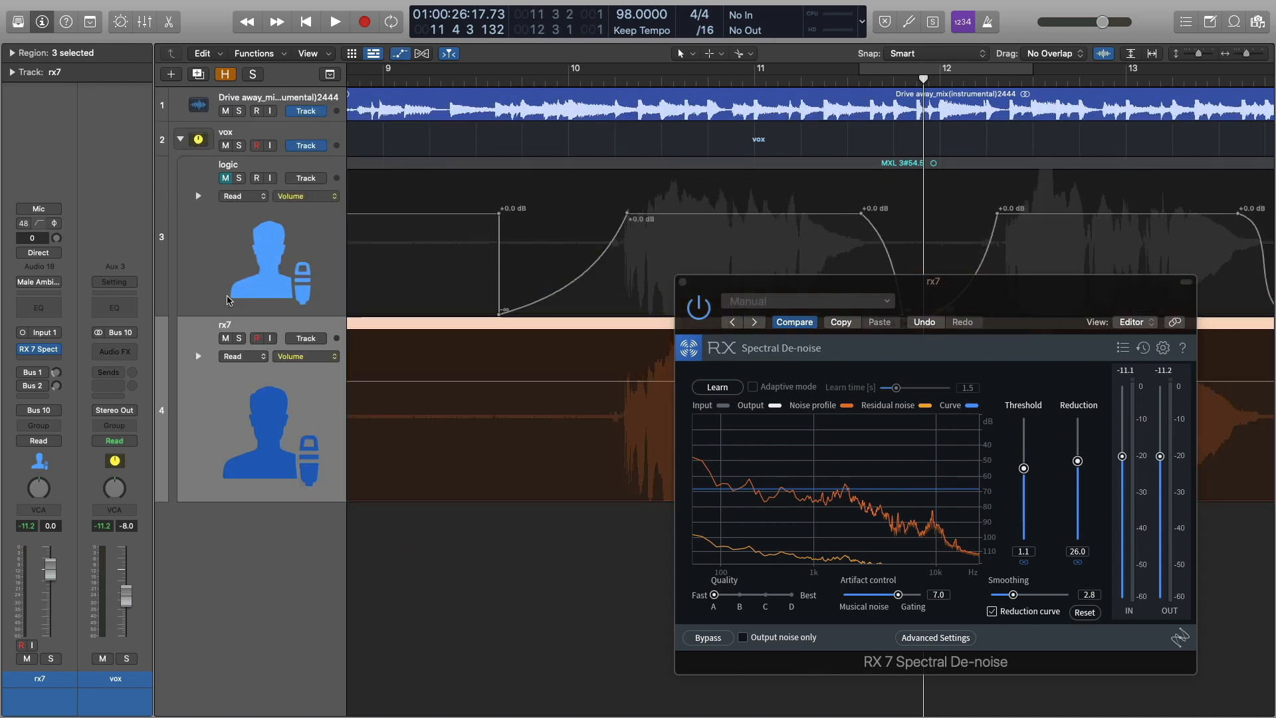
key("a")
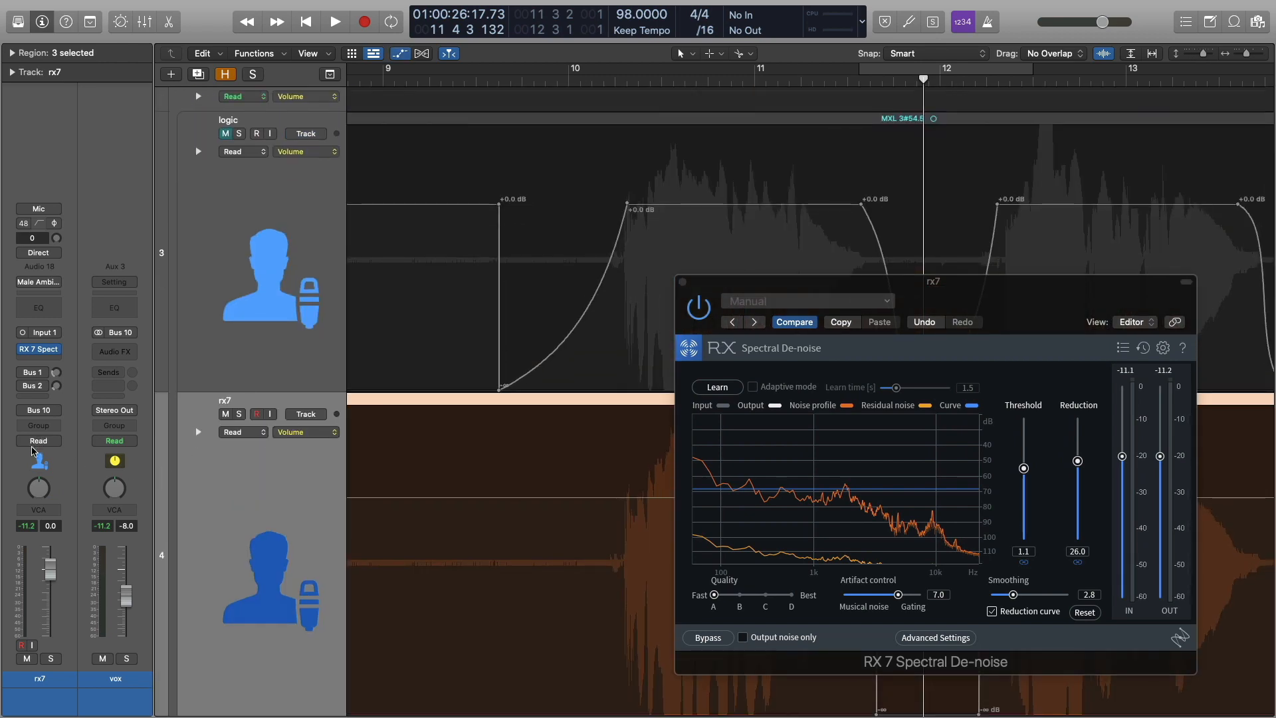
left_click_drag(808, 286, 953, 366)
key("a")
Play rx7 from the gap through the second phrase with Spectral De-noise and volume automation combined
key("space")
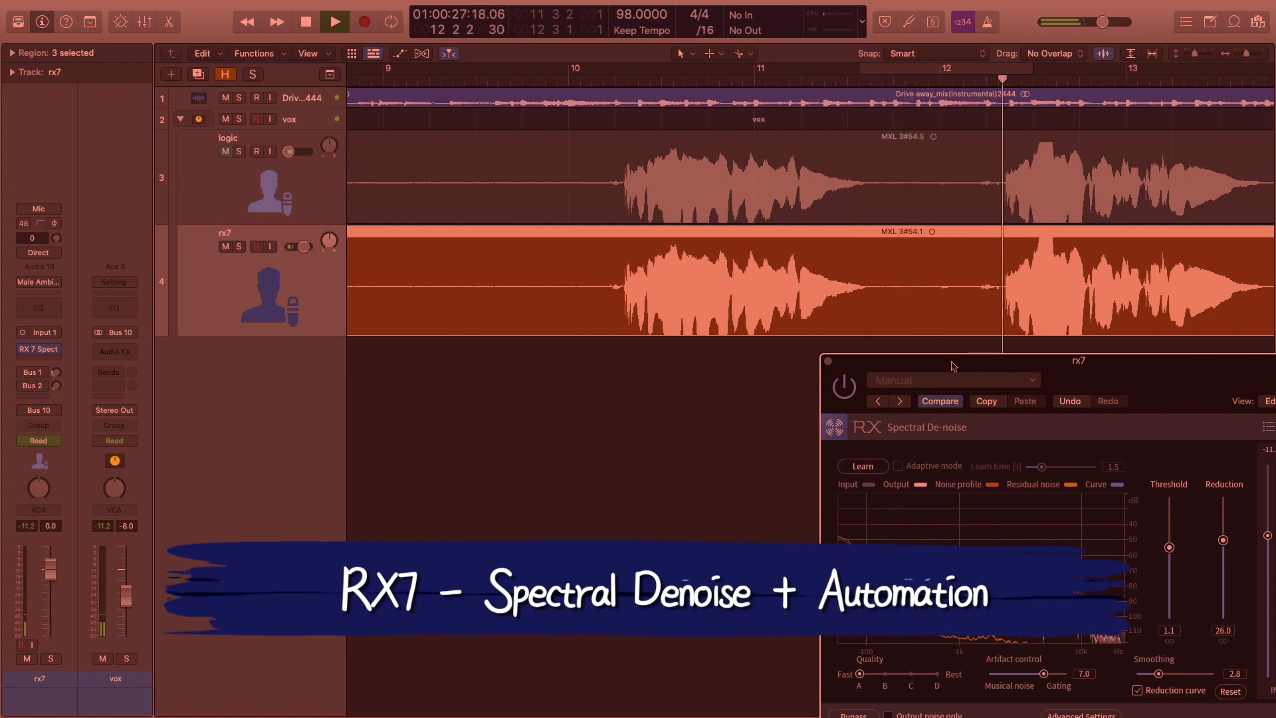
key("space")
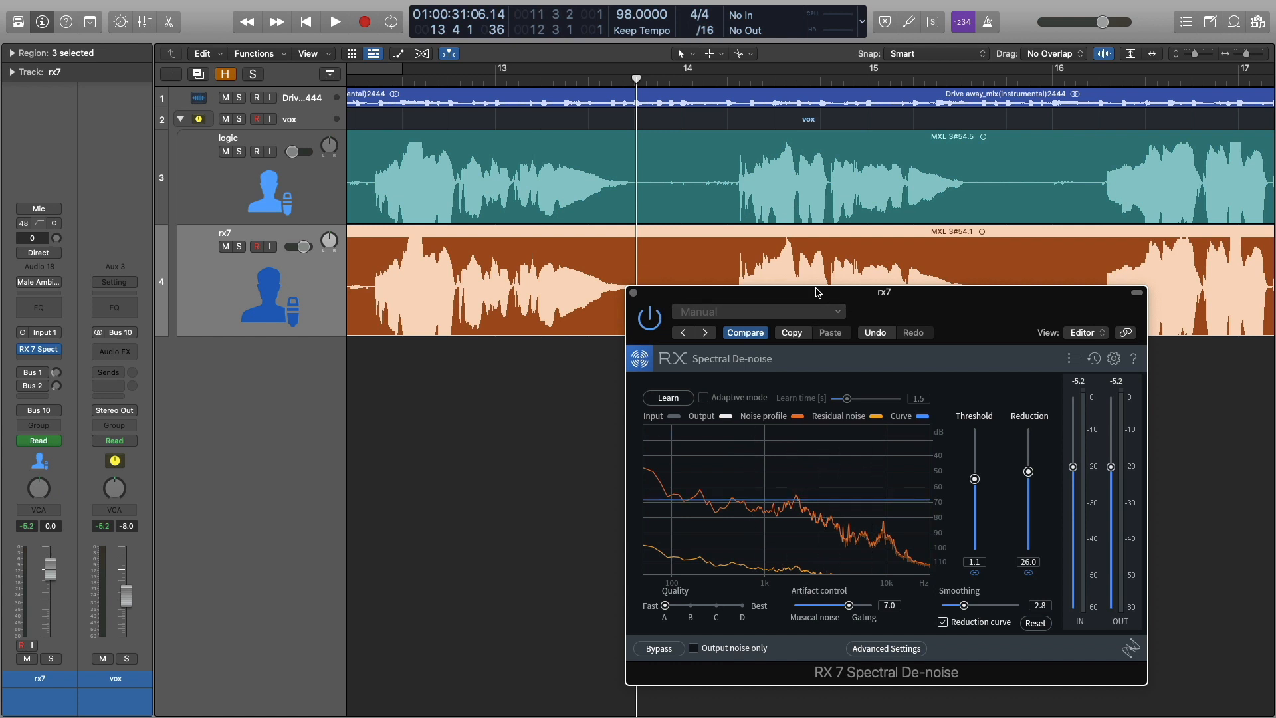
left_click_drag(817, 292, 844, 254)
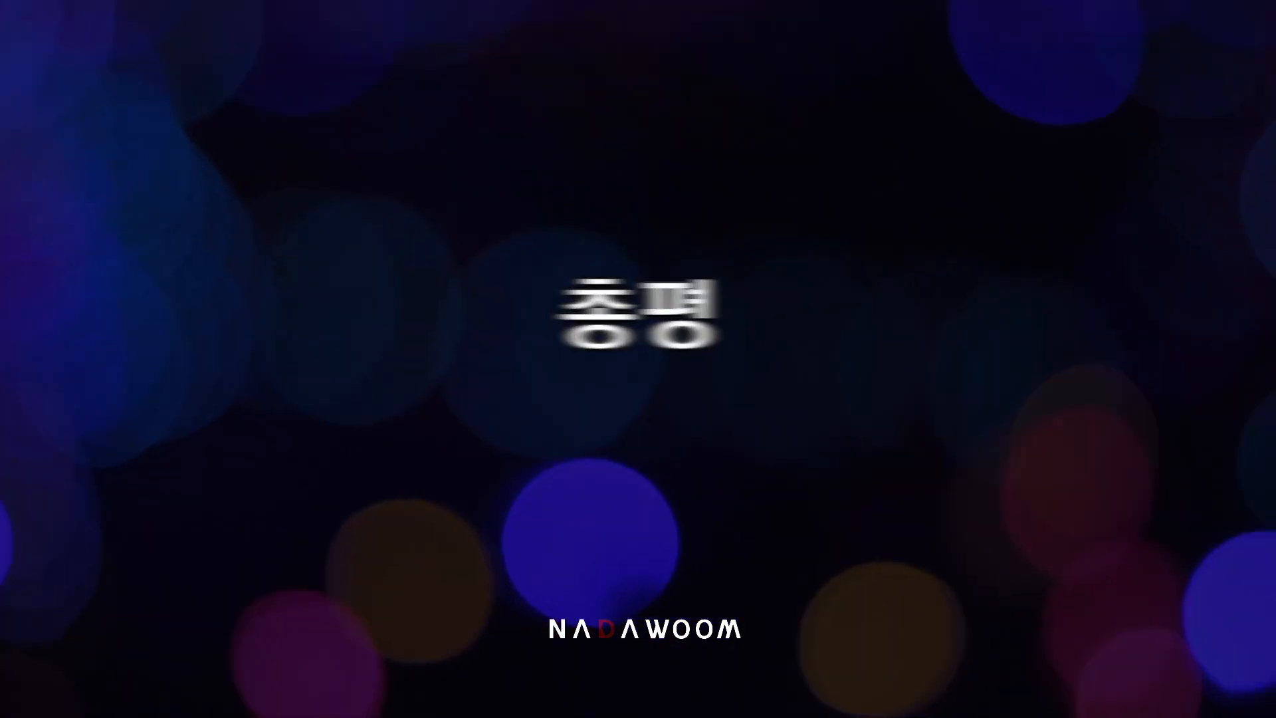